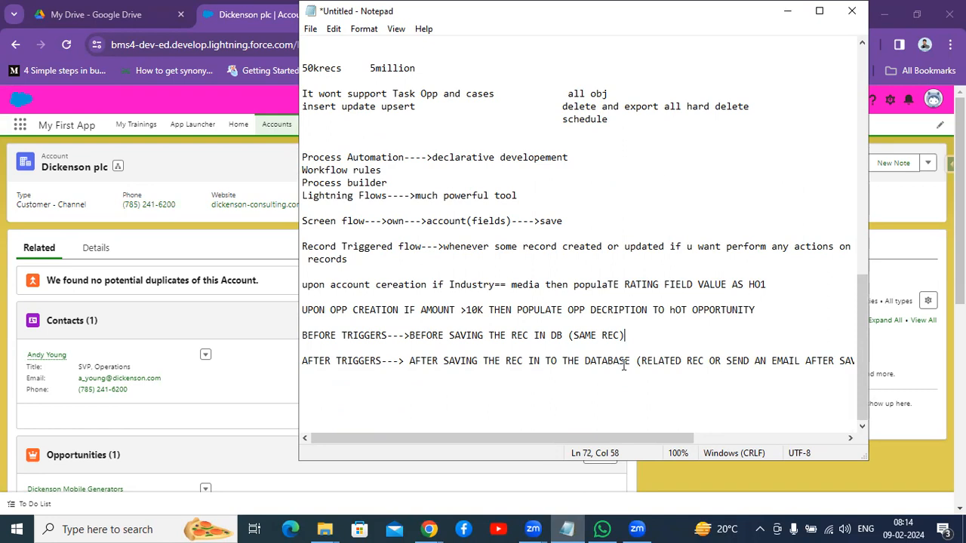
# Add the line "Create related Contact when Account is created" below the AFTER TRIGGERS note
pyautogui.click(317, 395)
pyautogui.write('Create related Co')
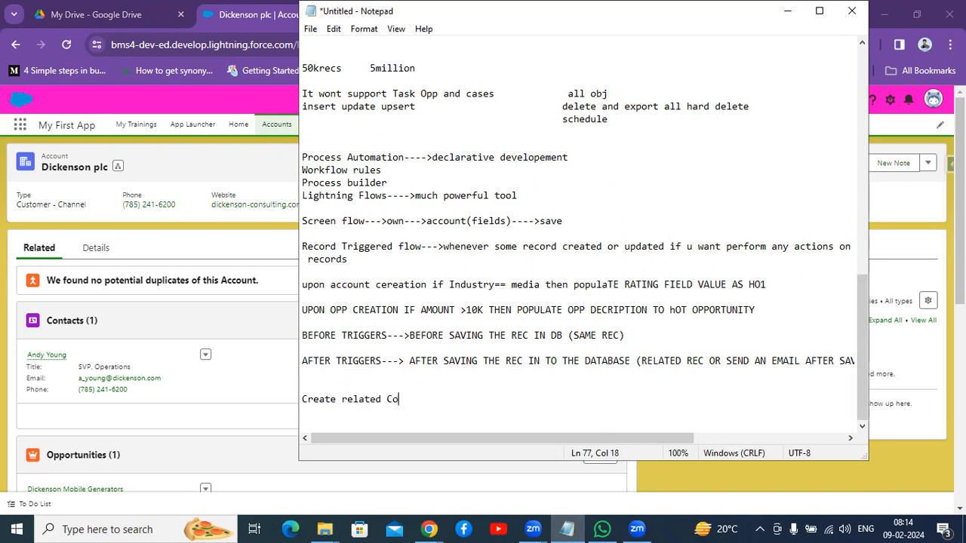
pyautogui.write('ntact when Opportunity')
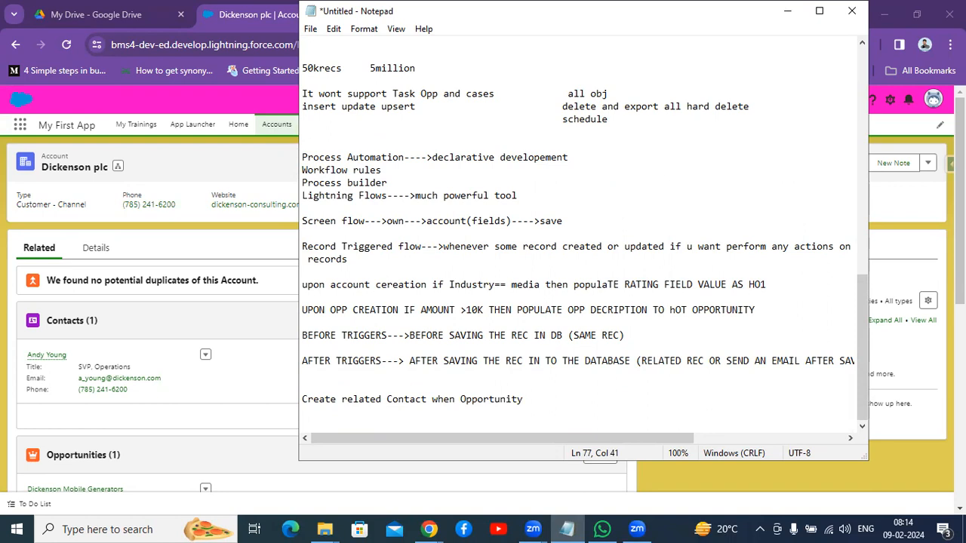
pyautogui.press('BackSpace')
pyautogui.press('BackSpace')
pyautogui.press('BackSpace')
pyautogui.press('BackSpace')
pyautogui.press('BackSpace')
pyautogui.press('BackSpace')
pyautogui.press('BackSpace')
pyautogui.press('BackSpace')
pyautogui.press('BackSpace')
pyautogui.press('BackSpace')
pyautogui.press('BackSpace')
pyautogui.write('Account is created')
# Add a second requirement line reading "create related opportunity when account is created", followed by blank lines
pyautogui.press('Return')
pyautogui.press('Return')
pyautogui.write('create related opp w')
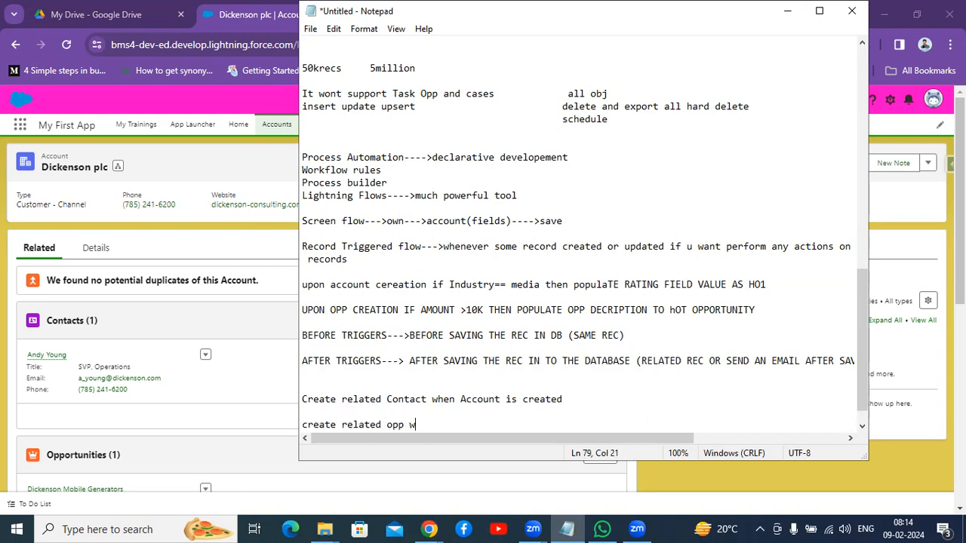
pyautogui.write('hen account is created')
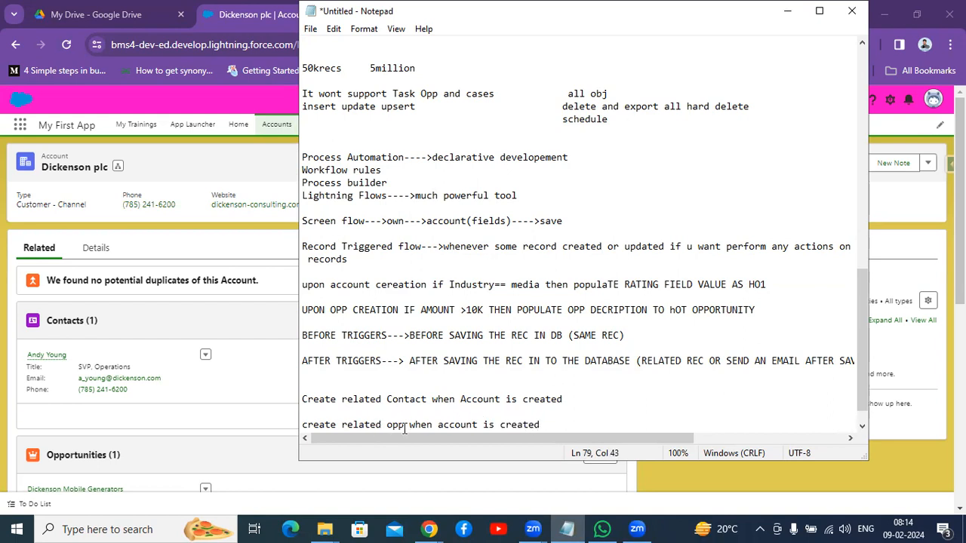
pyautogui.write('ortun')
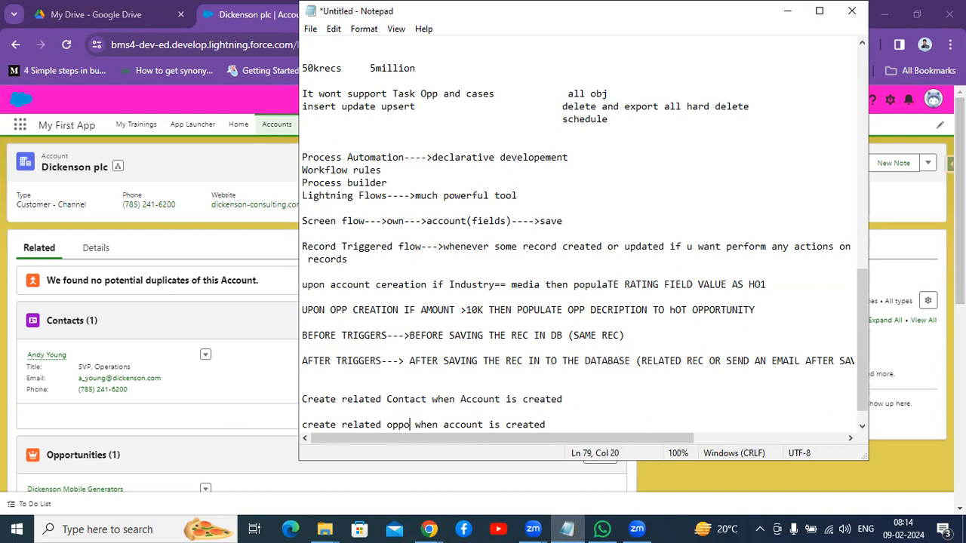
pyautogui.write('ity')
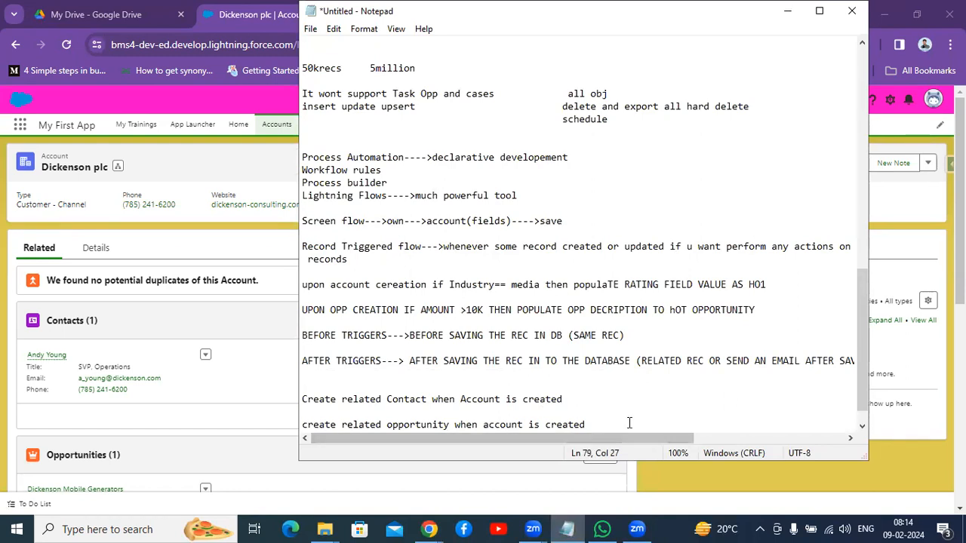
pyautogui.click(581, 425)
pyautogui.press('Return')
pyautogui.press('Return')
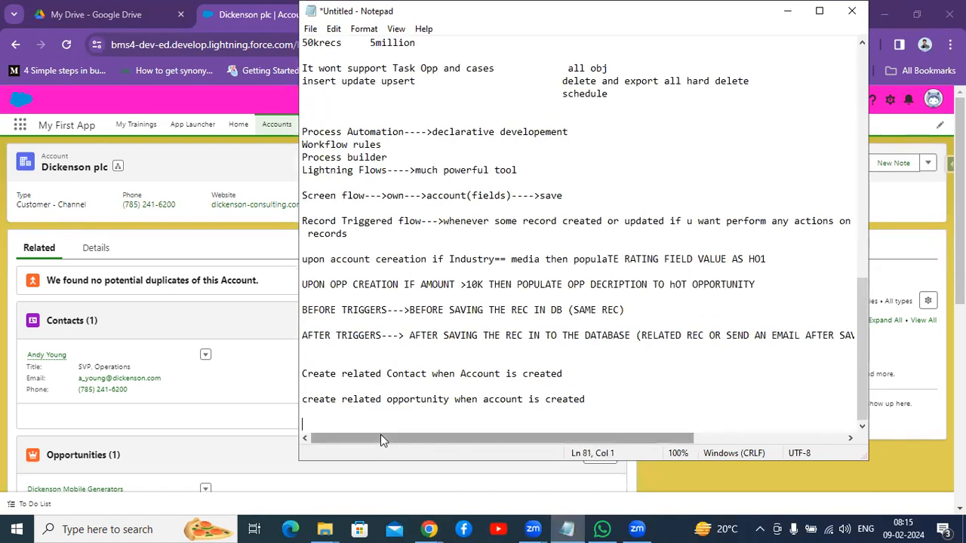
# Review the two requirement lines about creating a related contact and a related opportunity for a created account
pyautogui.click(592, 398)
pyautogui.moveTo(586, 399); pyautogui.dragTo(302, 400)
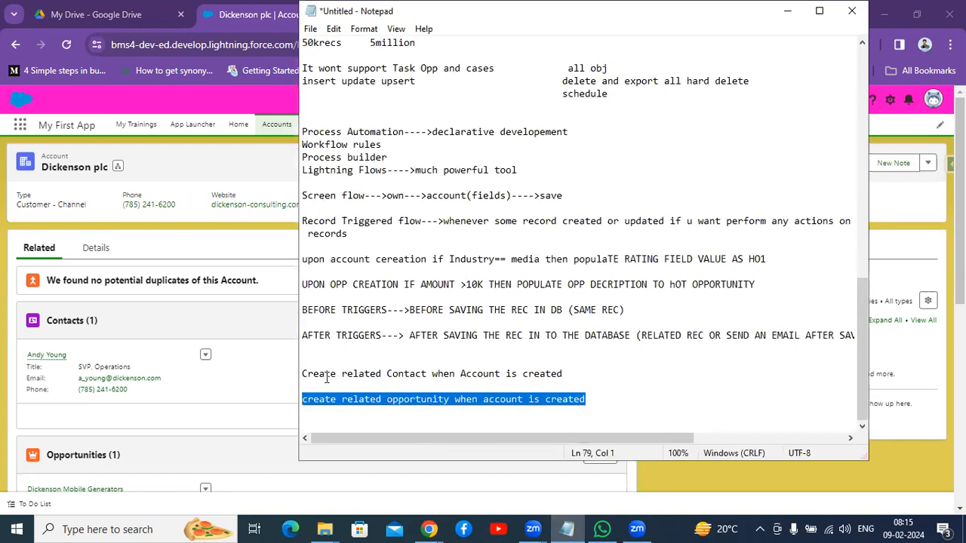
pyautogui.moveTo(577, 373); pyautogui.dragTo(321, 361)
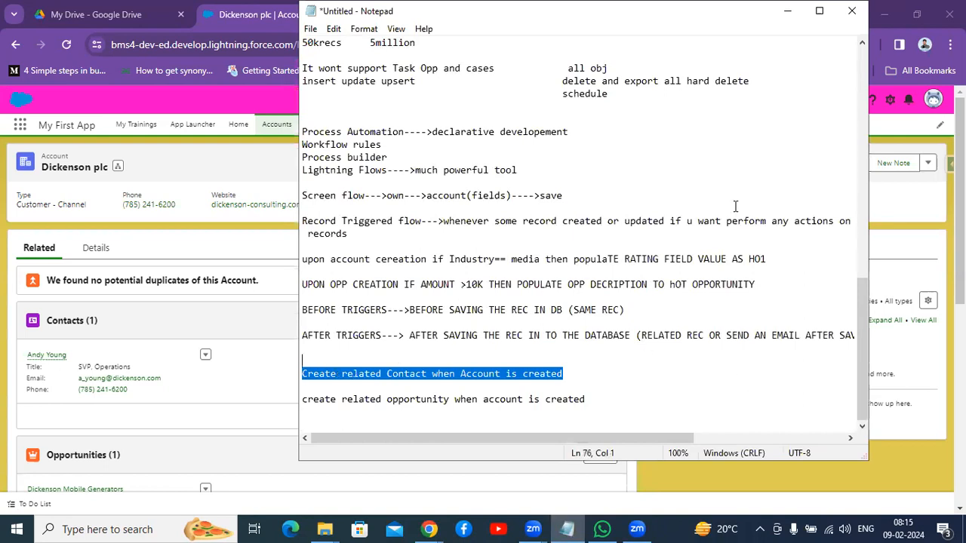
pyautogui.click(787, 12)
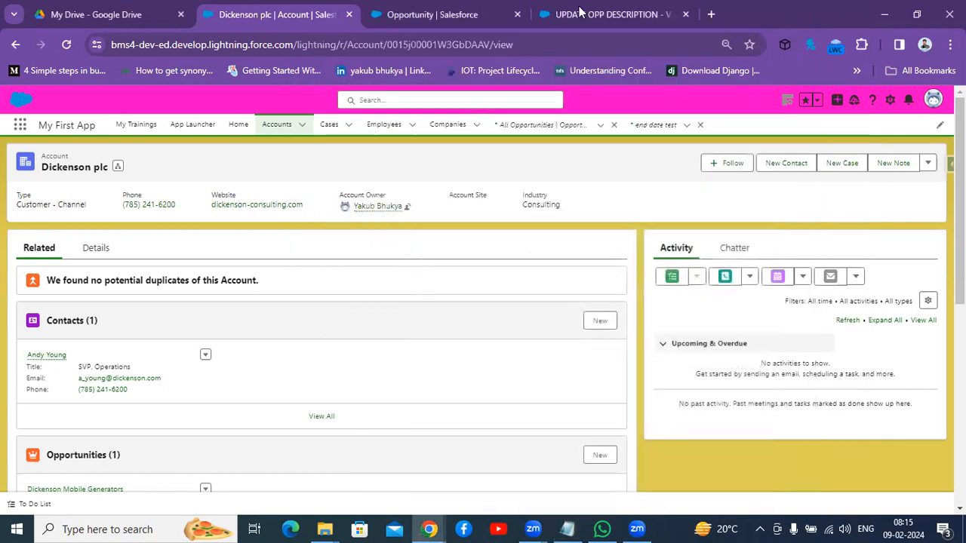
pyautogui.click(568, 528)
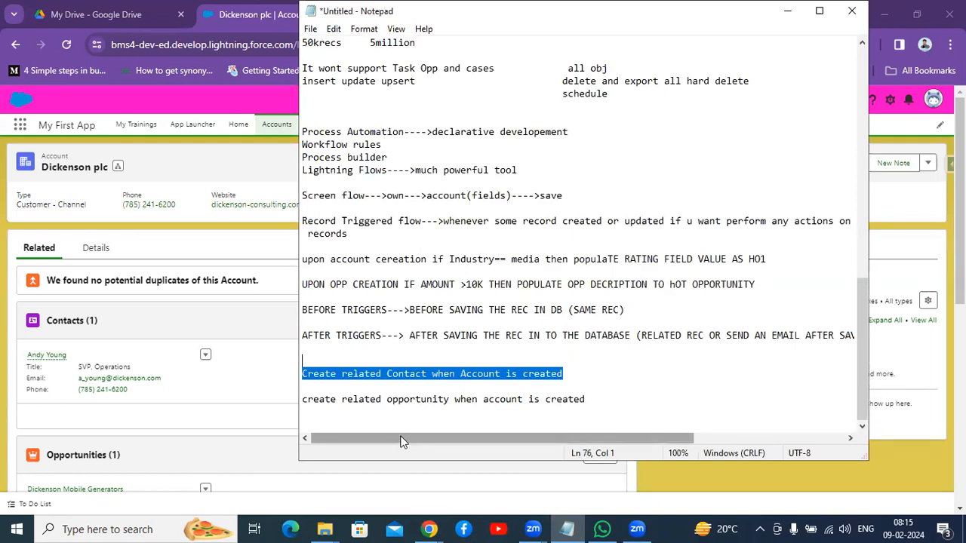
pyautogui.doubleClick(501, 400)
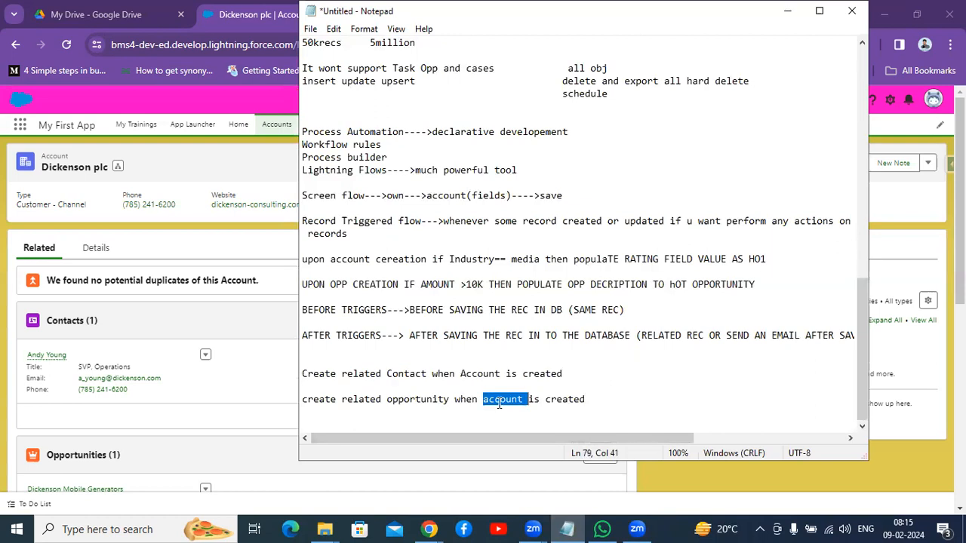
pyautogui.doubleClick(419, 401)
pyautogui.moveTo(483, 400); pyautogui.dragTo(523, 404)
pyautogui.click(789, 9)
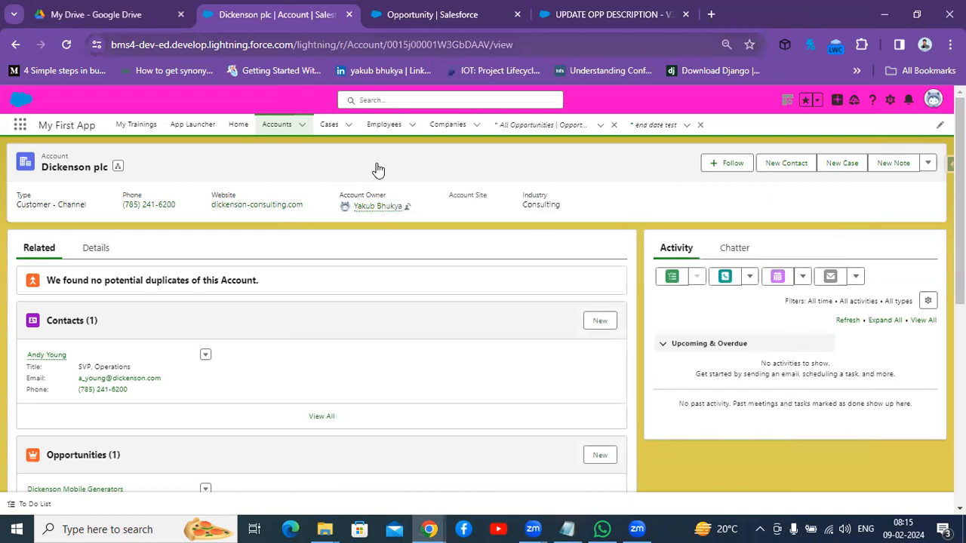
# Leave the UPDATE OPP DESCRIPTION flow and find the Flows page in Setup by searching for "flow"
pyautogui.click(443, 15)
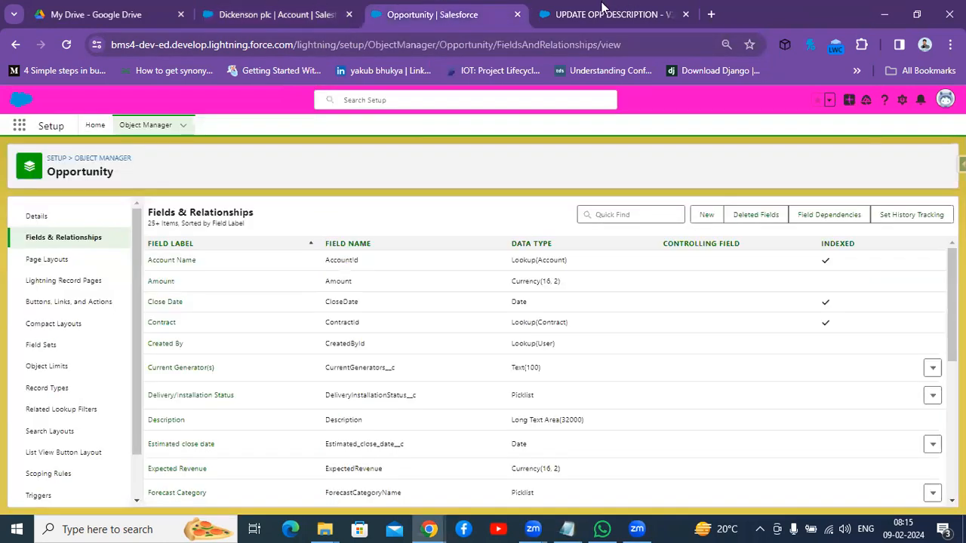
pyautogui.click(620, 9)
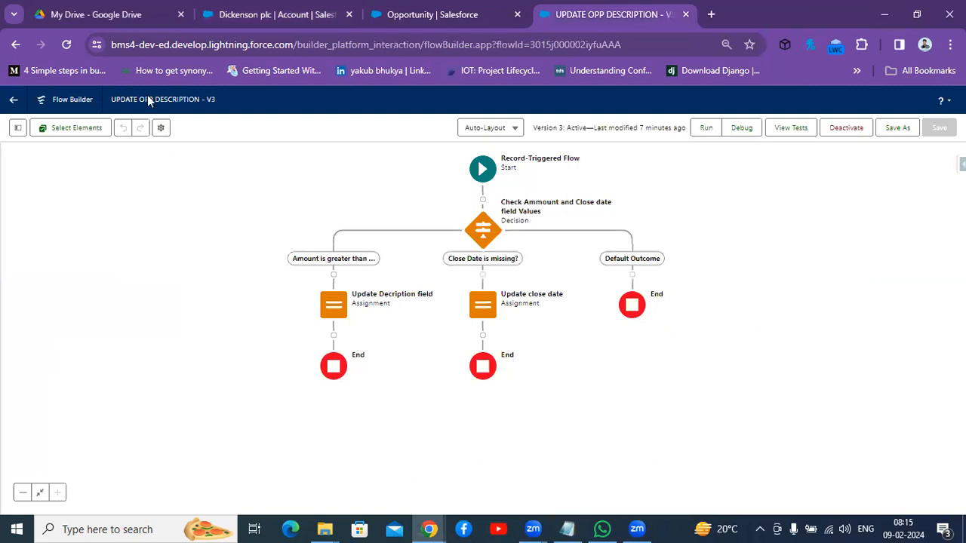
pyautogui.click(10, 103)
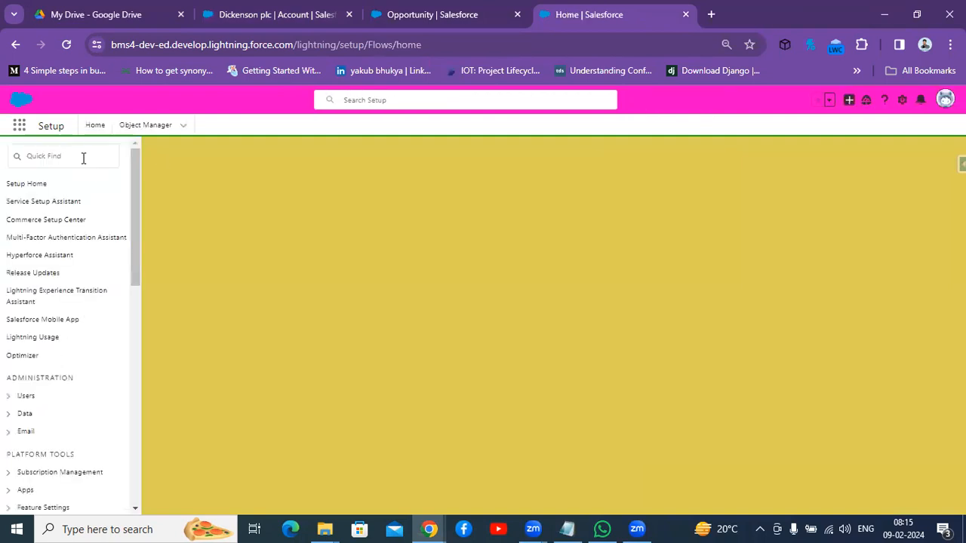
pyautogui.write('f')
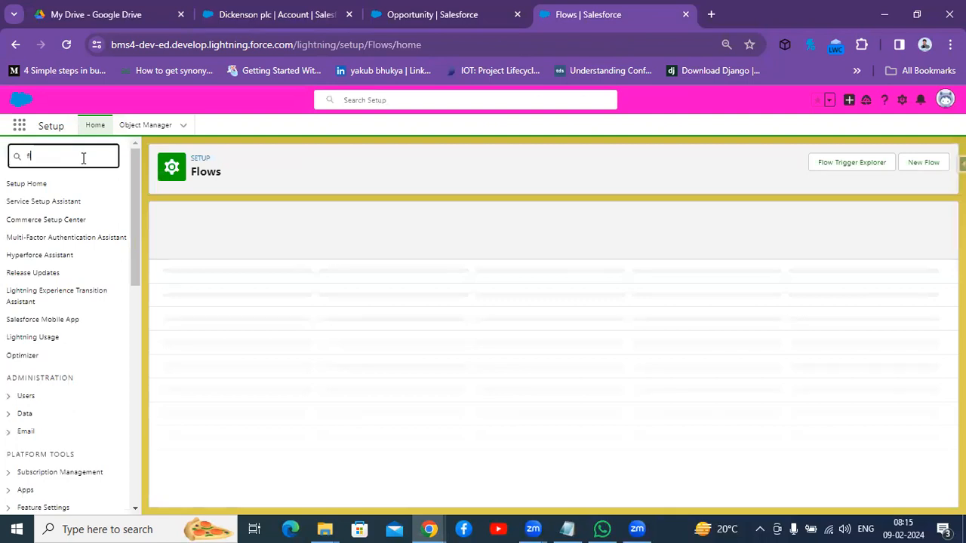
pyautogui.write('lo')
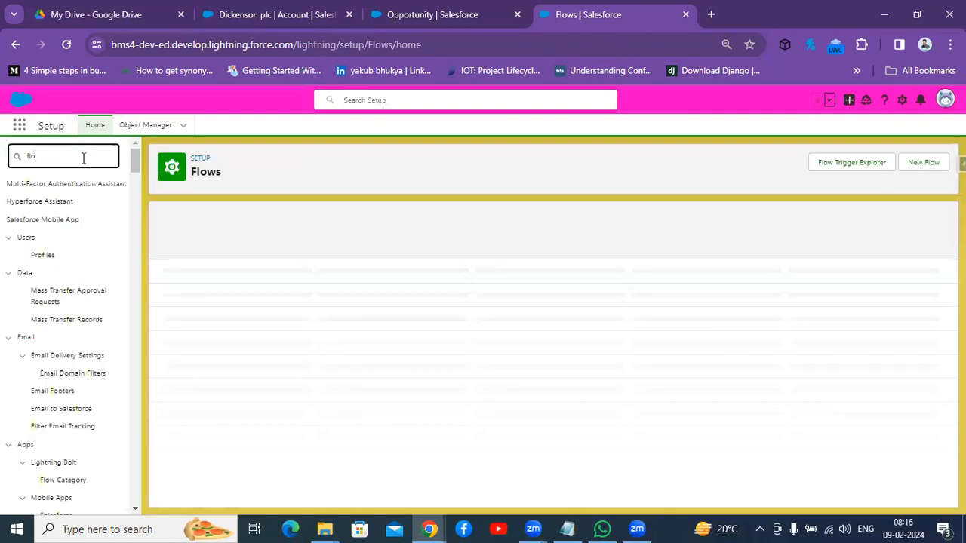
pyautogui.write('w')
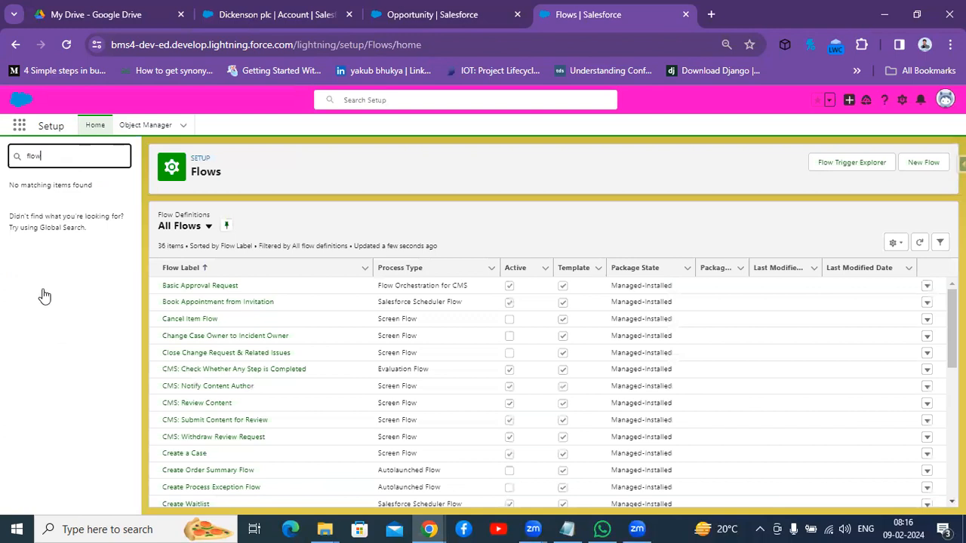
pyautogui.click(38, 275)
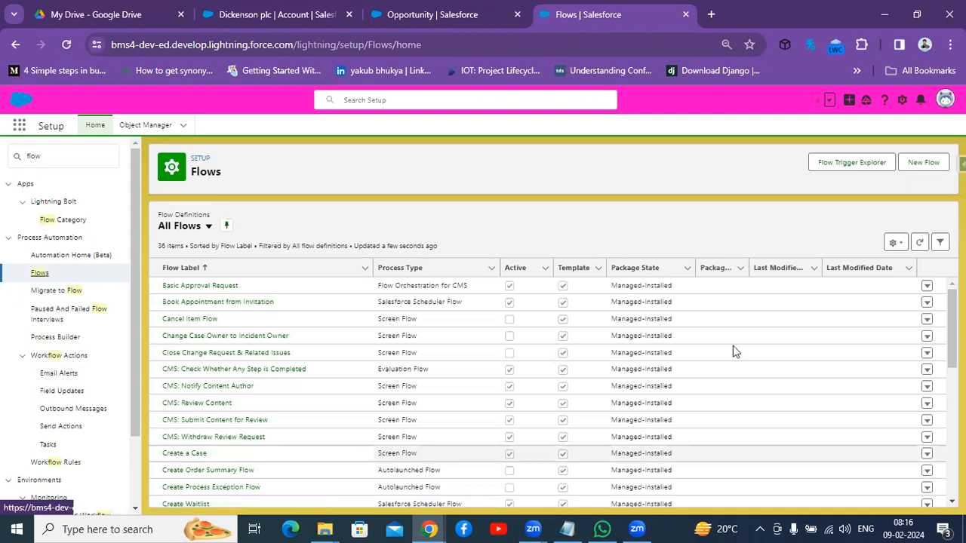
# Create a new Record-Triggered Flow
pyautogui.click(922, 164)
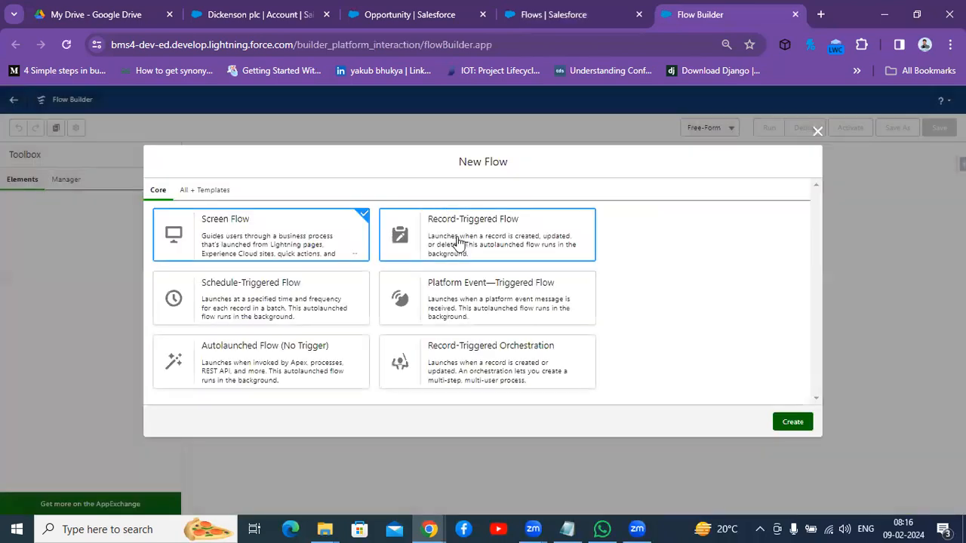
pyautogui.click(458, 241)
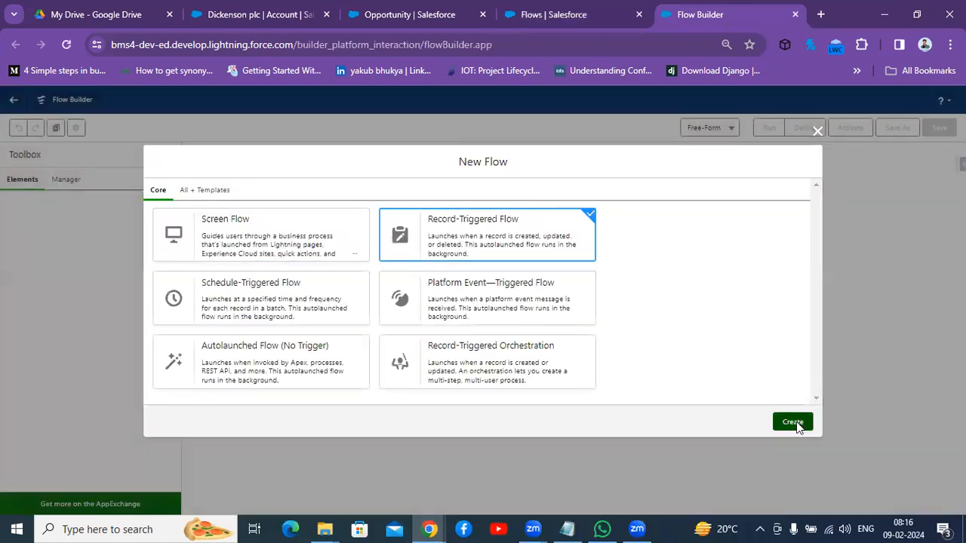
pyautogui.click(792, 423)
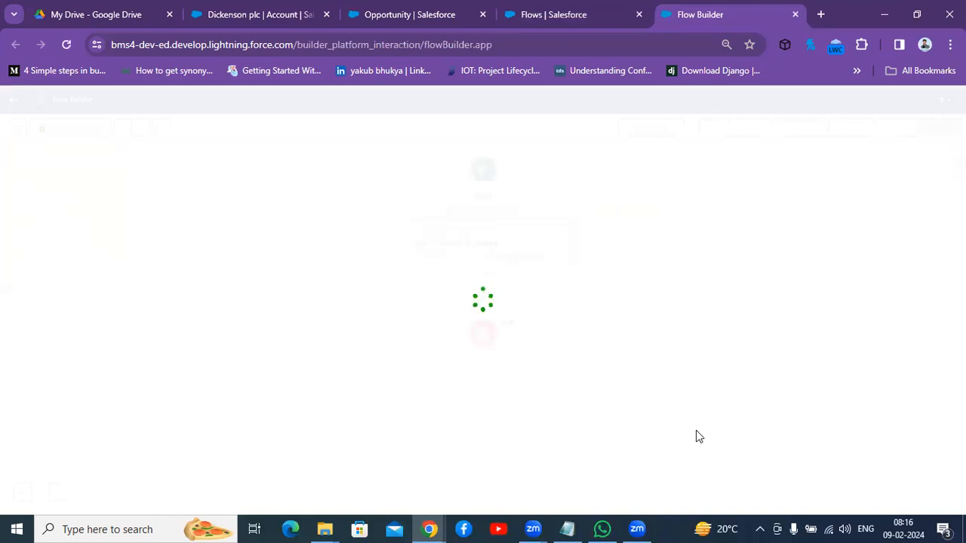
# Set Account as the flow's triggering object and review the trigger, entry condition and optimization settings
pyautogui.click(558, 217)
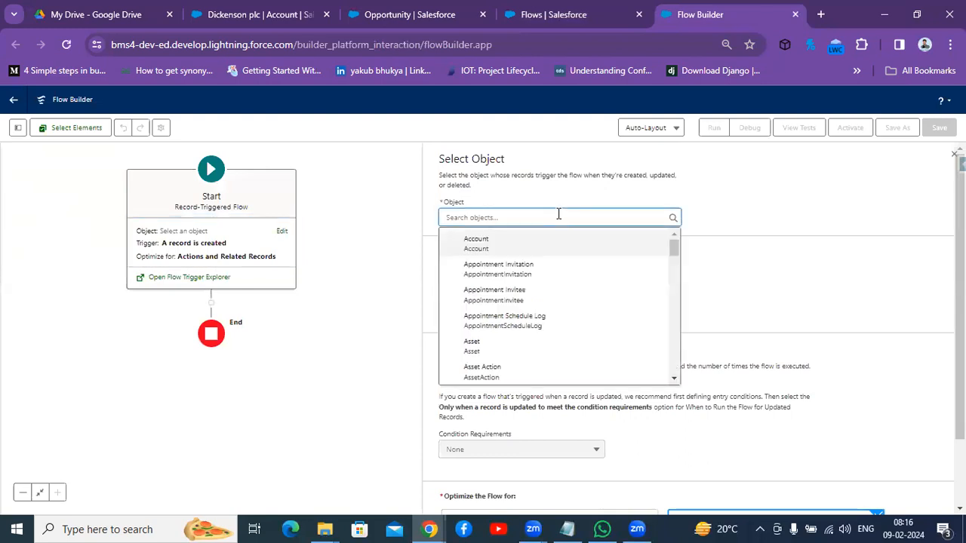
pyautogui.write('account')
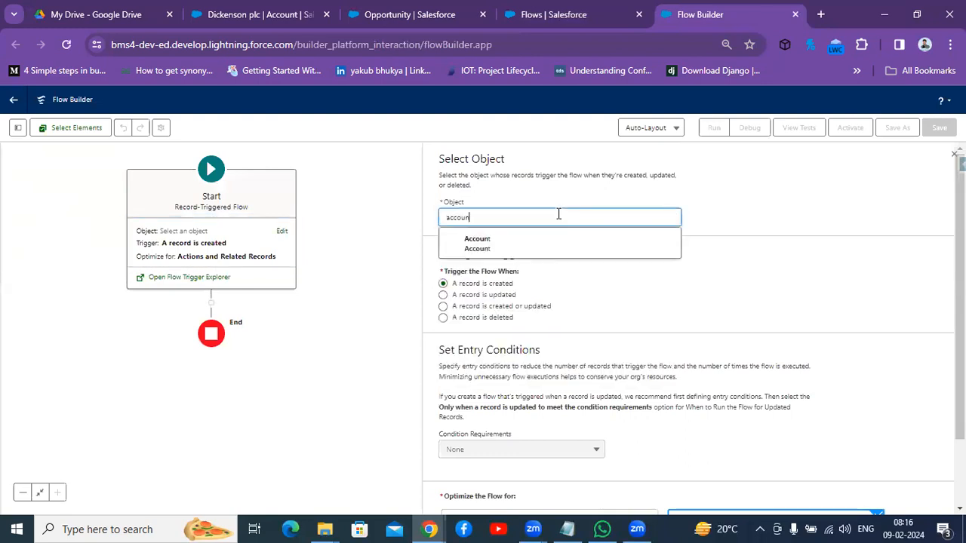
pyautogui.click(504, 241)
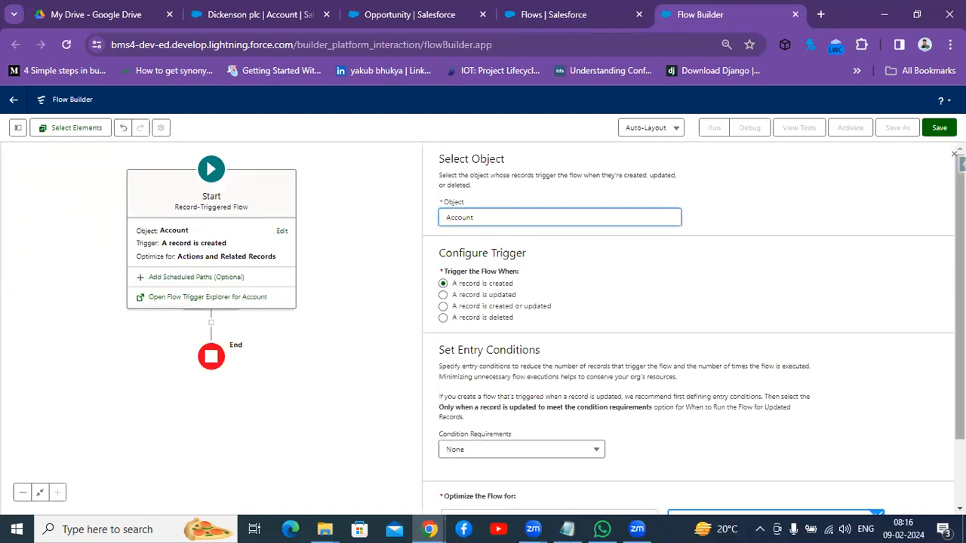
pyautogui.scroll(-2, 547, 353)
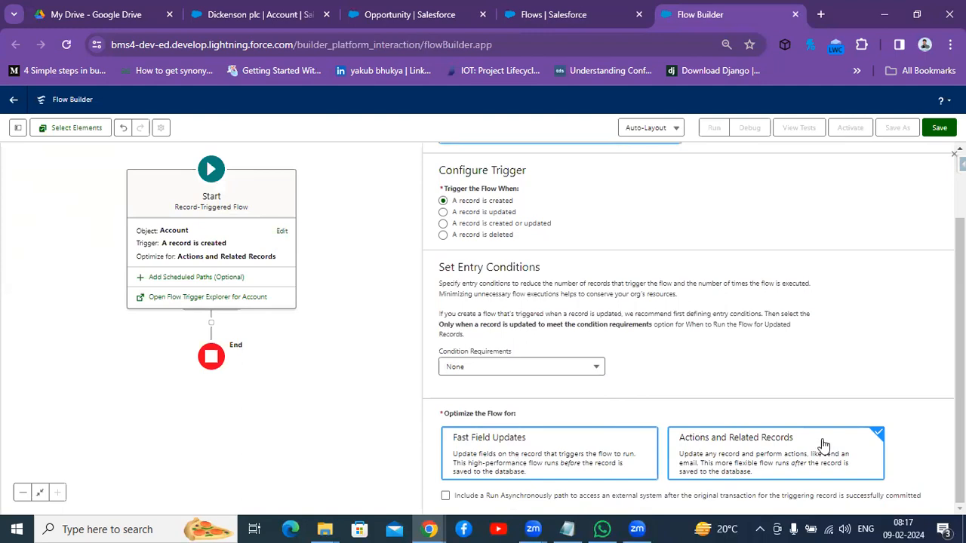
pyautogui.moveTo(951, 304); pyautogui.dragTo(951, 324)
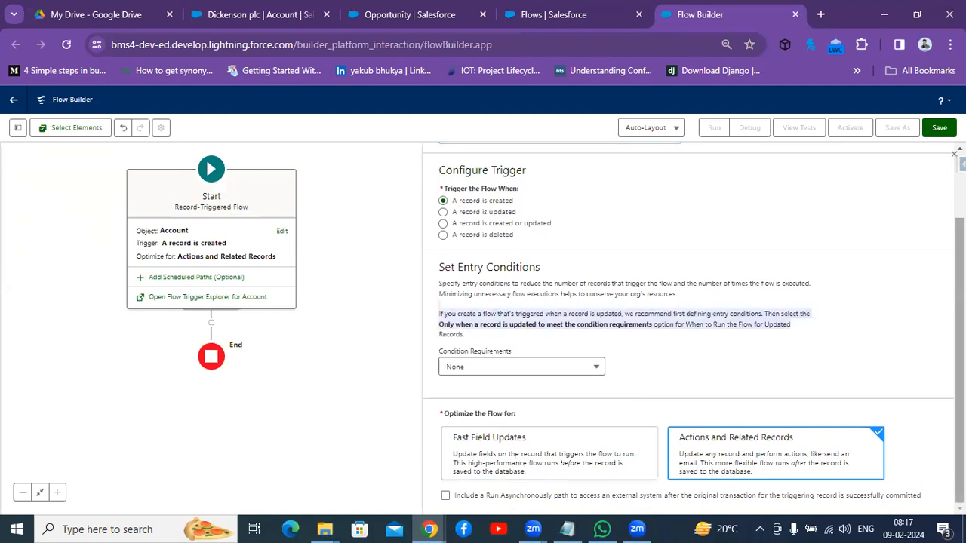
pyautogui.click(664, 227)
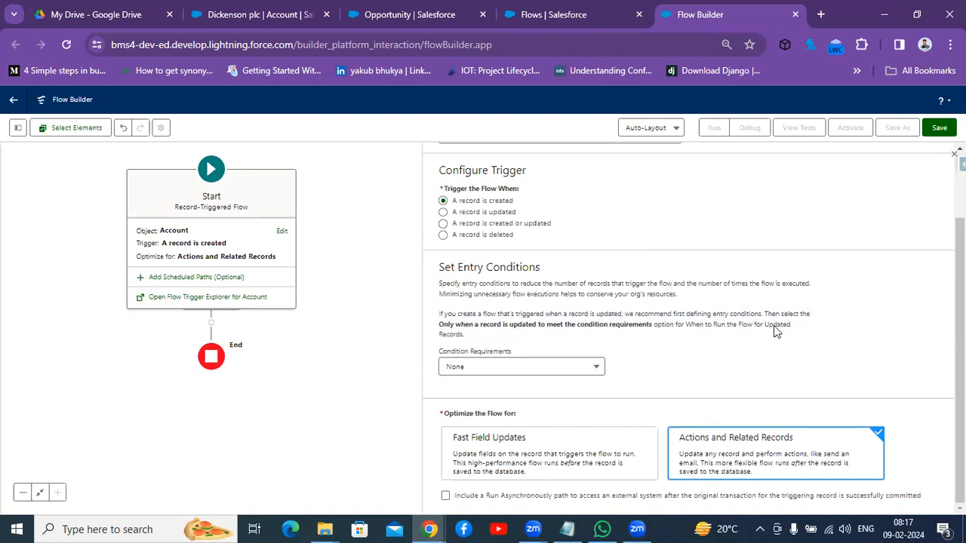
# Save the flow with the label "create opp" and API name create_opp, and dismiss the issues notice
pyautogui.click(939, 130)
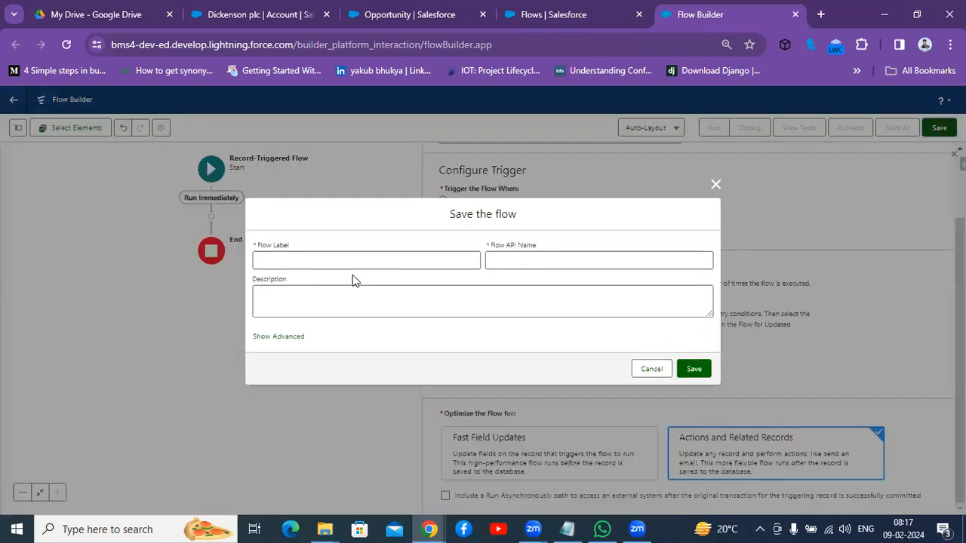
pyautogui.click(367, 261)
pyautogui.write('create opp')
pyautogui.press('Tab')
pyautogui.press('Tab')
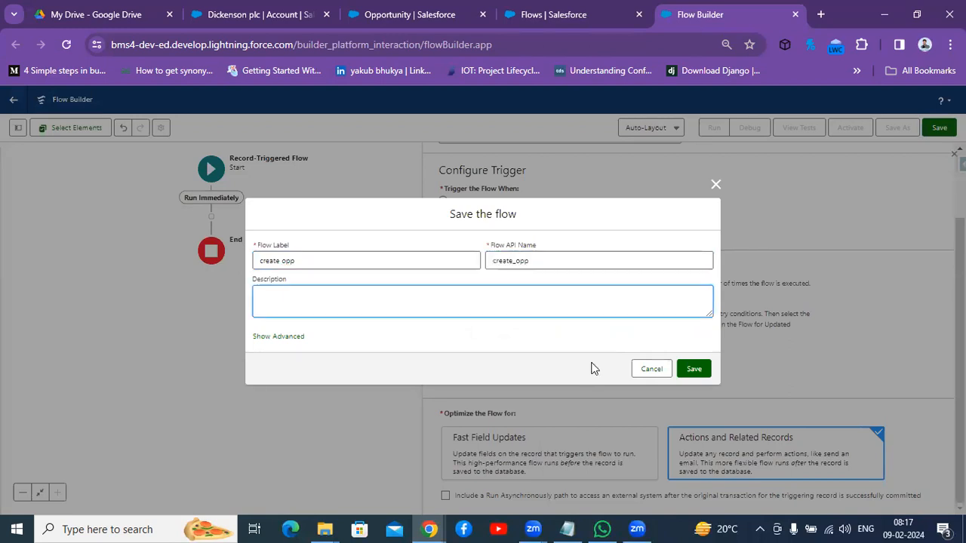
pyautogui.click(693, 371)
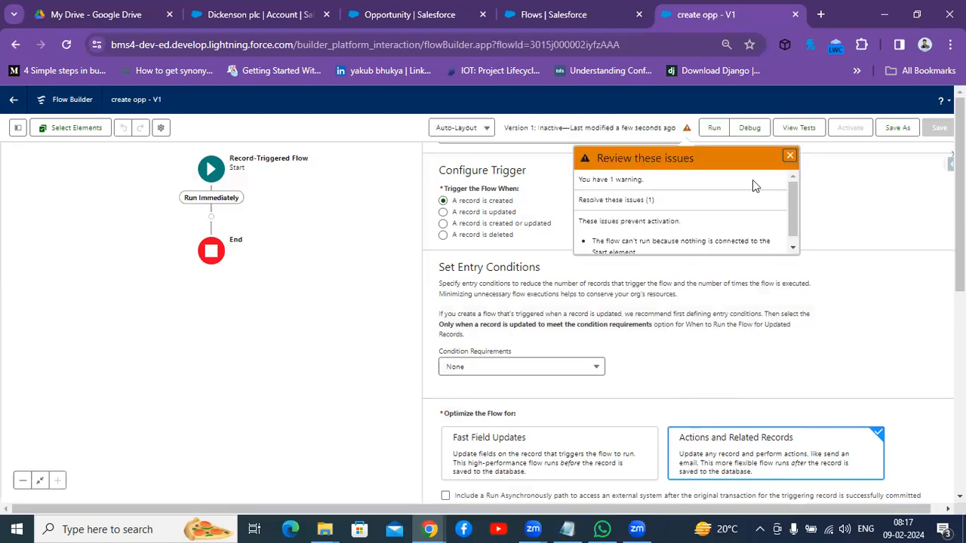
pyautogui.click(788, 158)
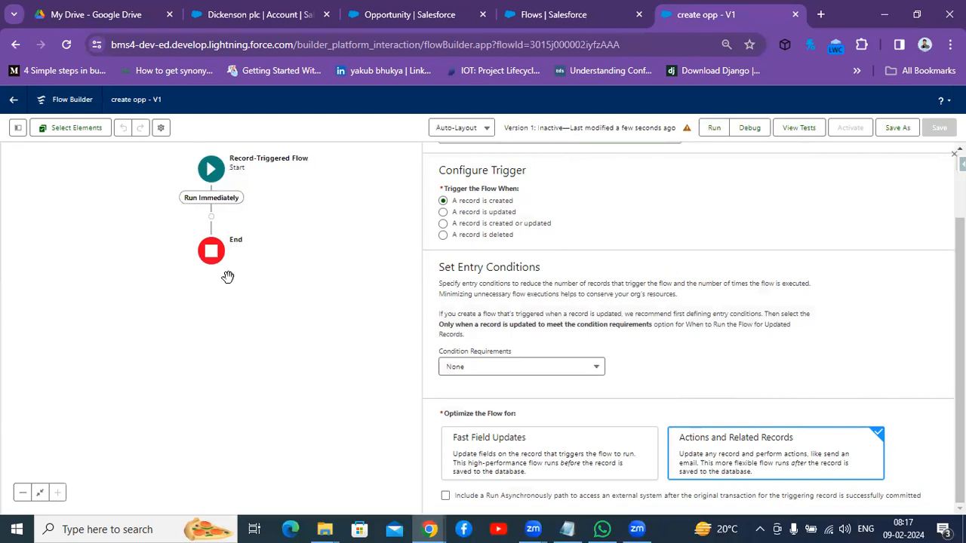
# Add a Create Records element to the Run Immediately path and dismiss the notice about the relocated properties window
pyautogui.click(210, 218)
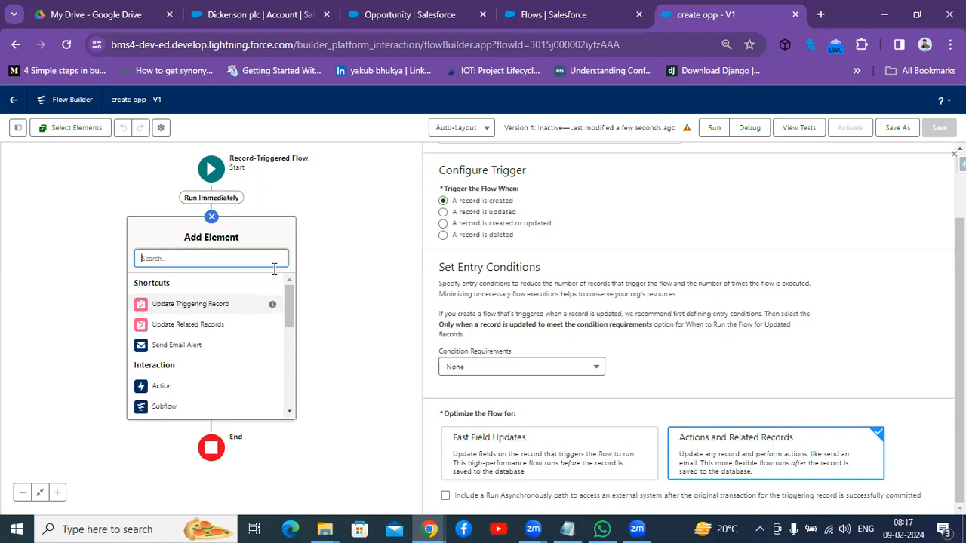
pyautogui.moveTo(291, 325); pyautogui.dragTo(291, 334)
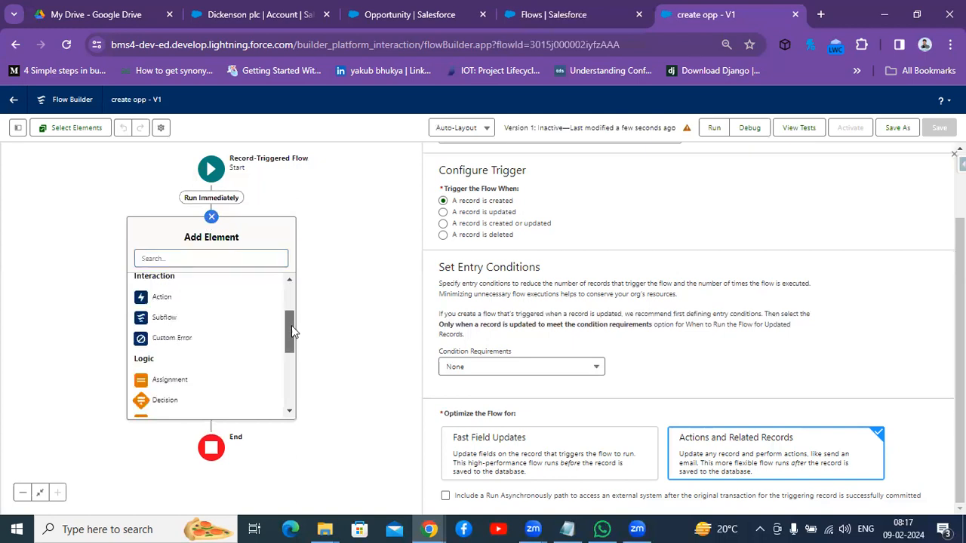
pyautogui.scroll(-5, 291, 377)
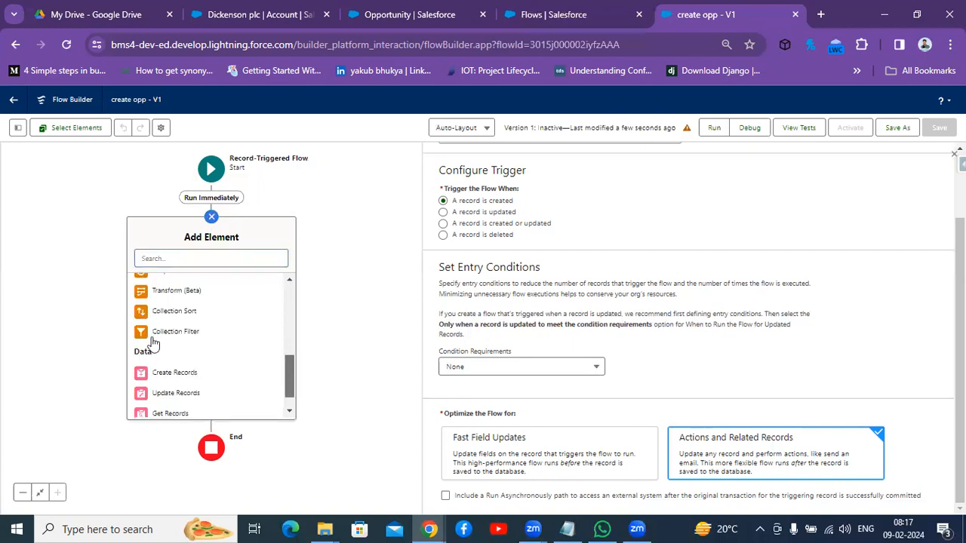
pyautogui.scroll(-1, 174, 352)
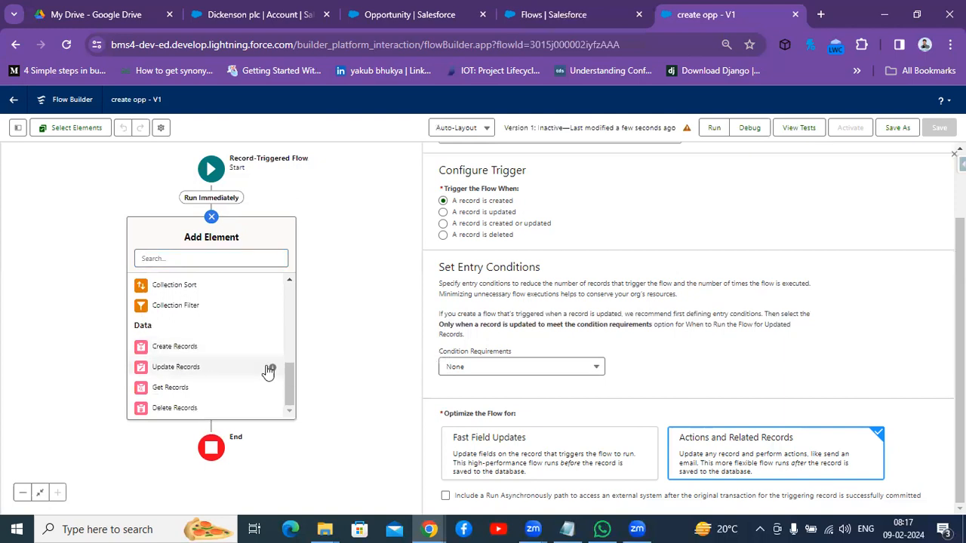
pyautogui.moveTo(286, 378); pyautogui.dragTo(279, 271)
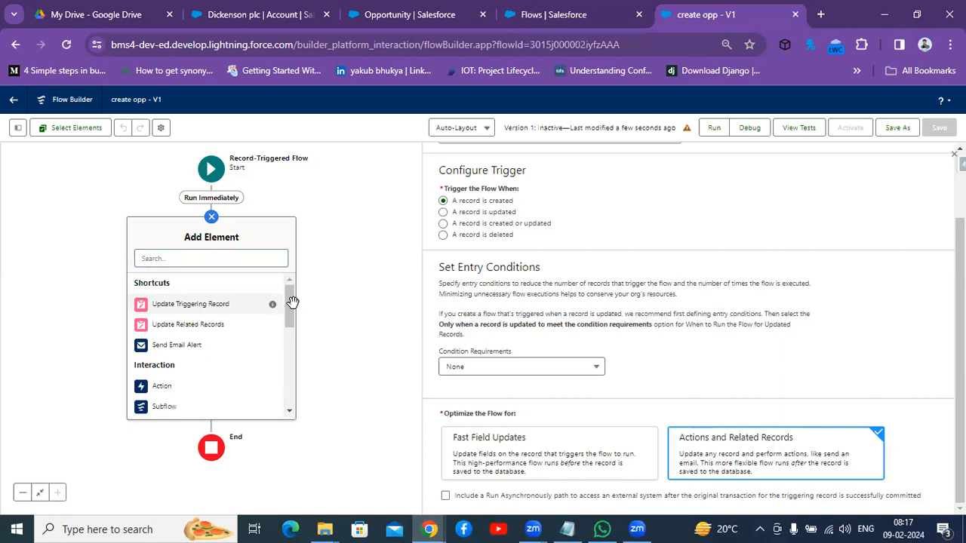
pyautogui.moveTo(291, 326); pyautogui.dragTo(290, 412)
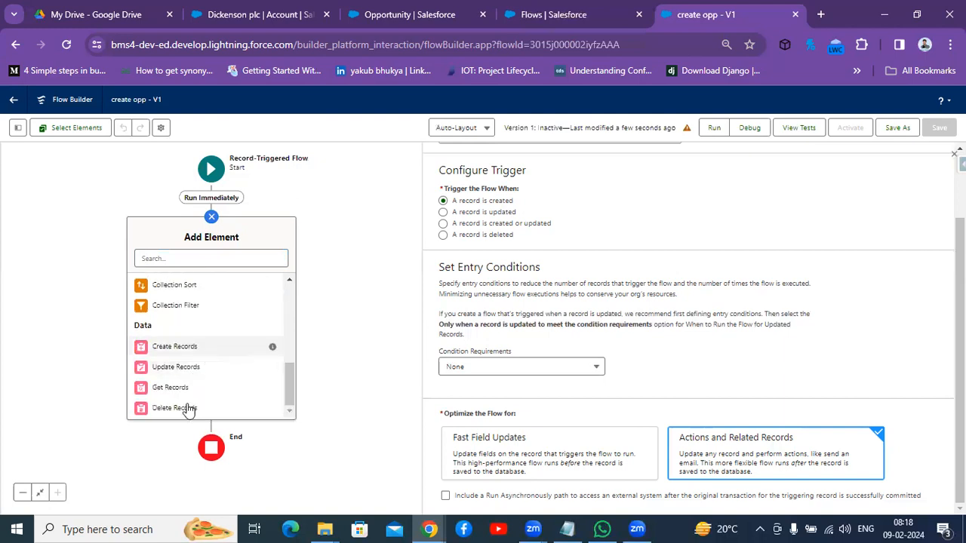
pyautogui.click(177, 347)
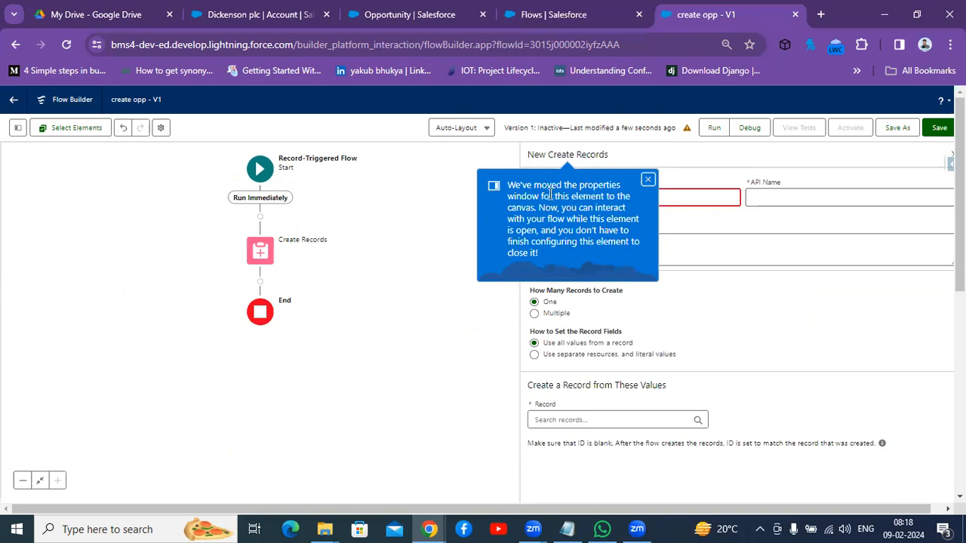
pyautogui.click(647, 178)
# Label the Create Records element "Create Opp" with the API name Create_Opp
pyautogui.write('Cre')
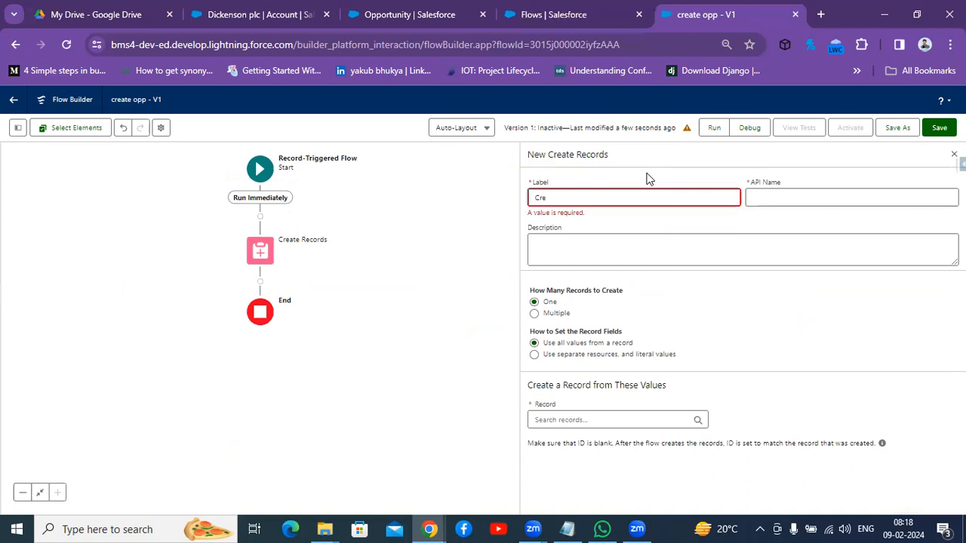
pyautogui.write('ate Opp')
pyautogui.click(780, 197)
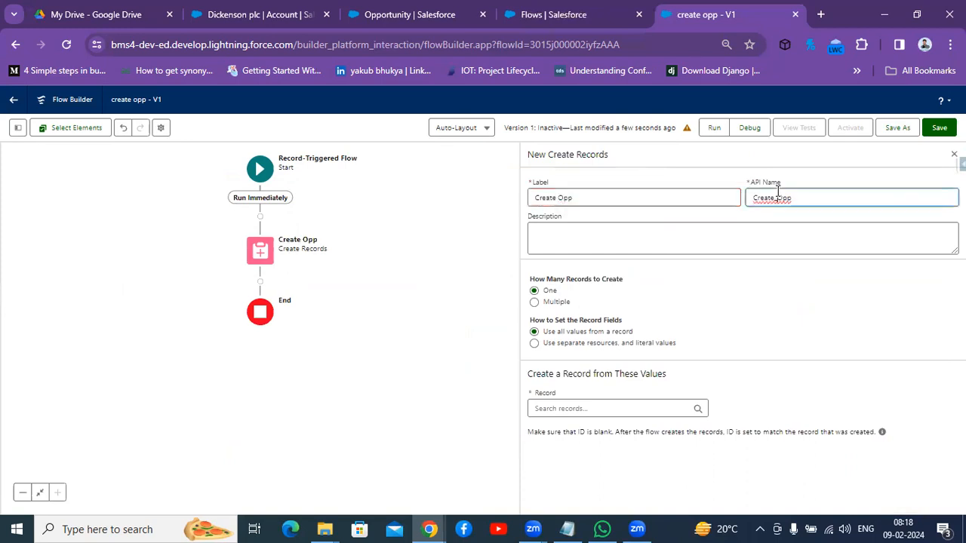
pyautogui.click(613, 240)
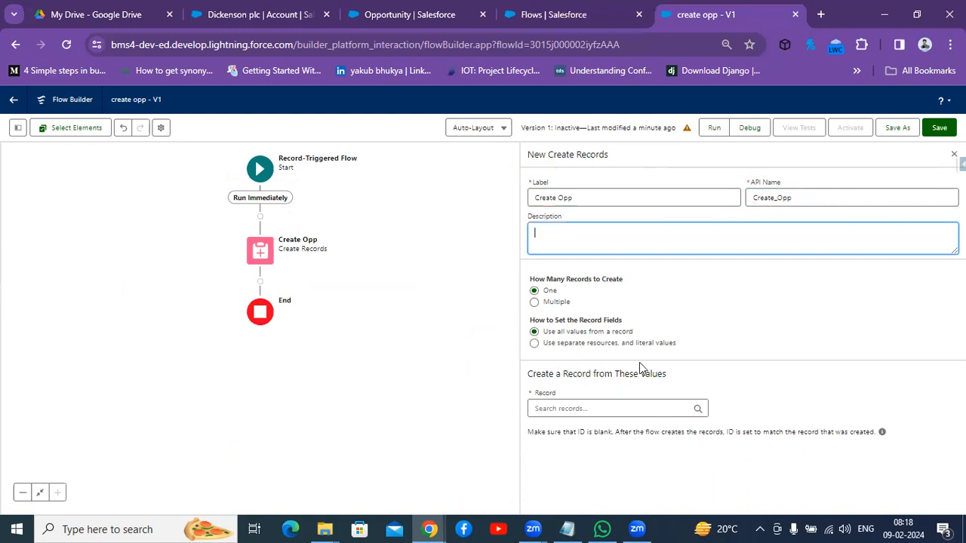
# Set the record fields to use separate resources and literal values, and choose Opportunity as the object to create
pyautogui.click(590, 408)
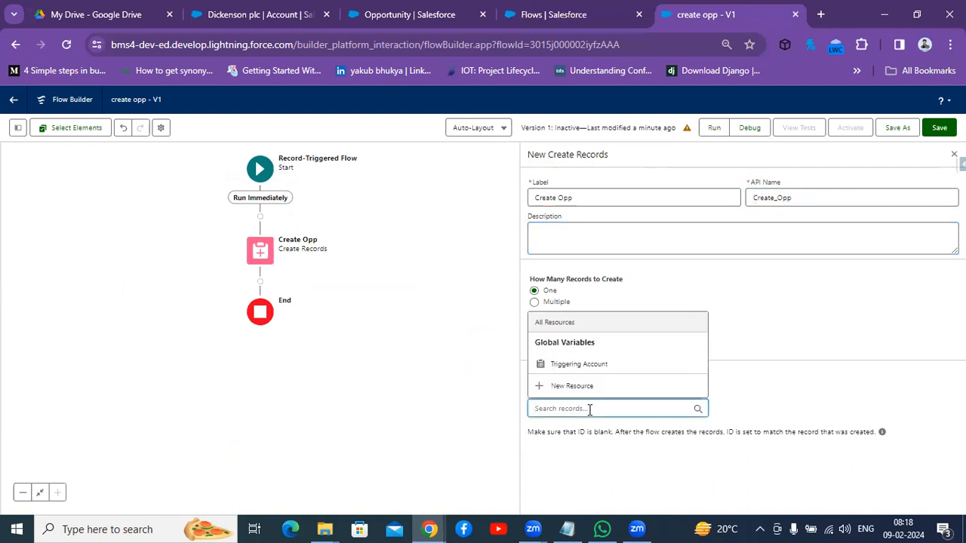
pyautogui.click(765, 316)
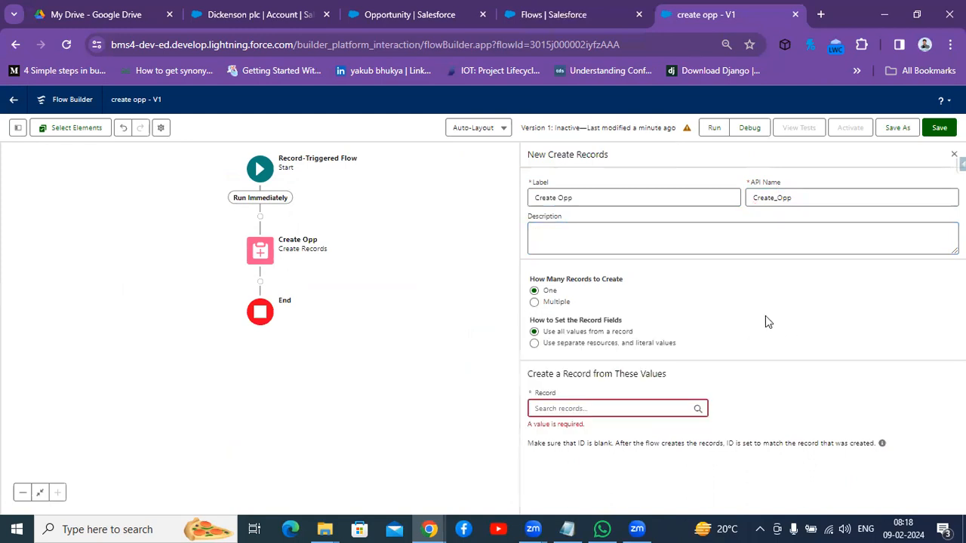
pyautogui.click(534, 344)
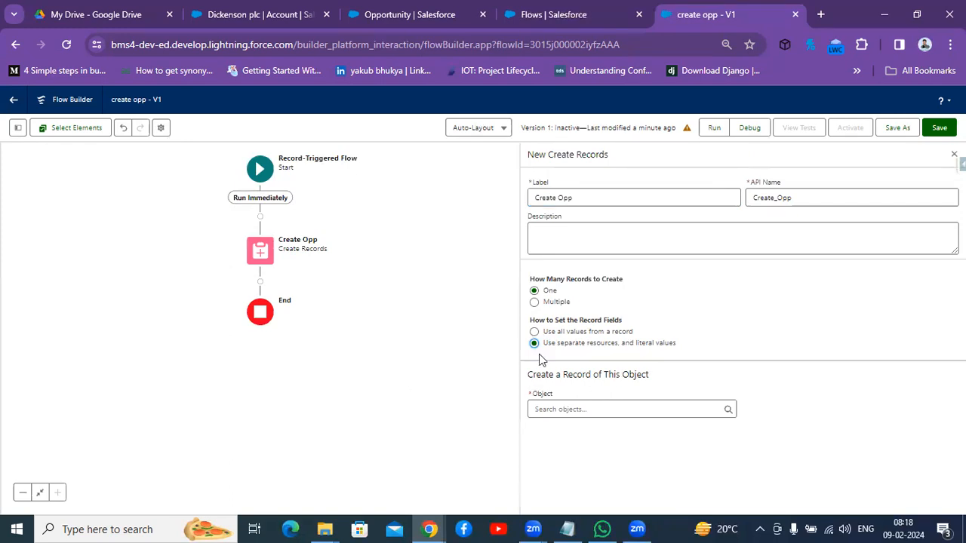
pyautogui.click(580, 410)
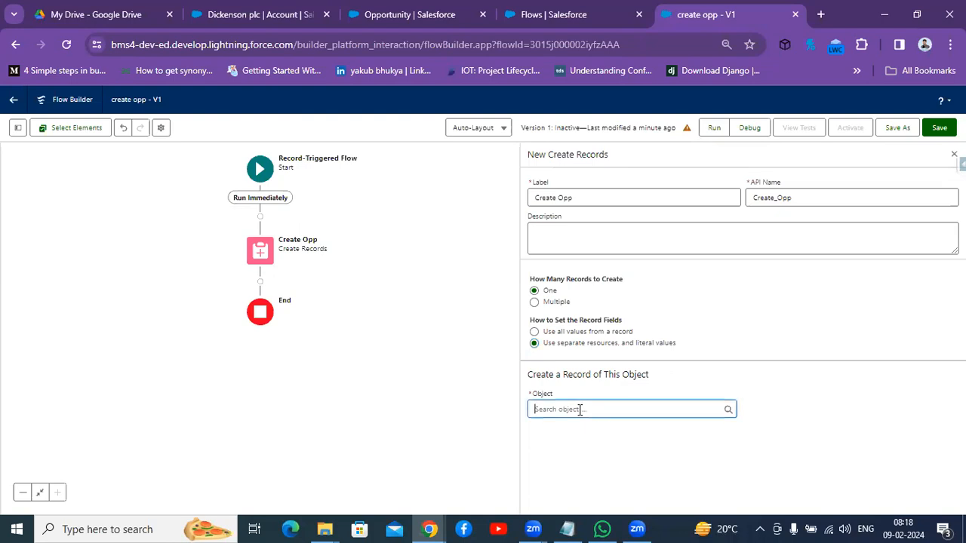
pyautogui.write('opp')
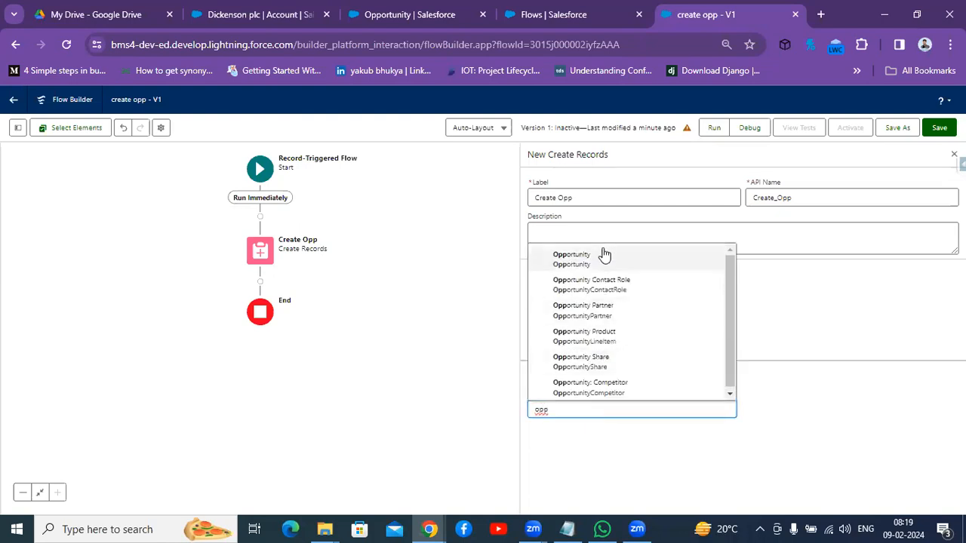
pyautogui.click(603, 256)
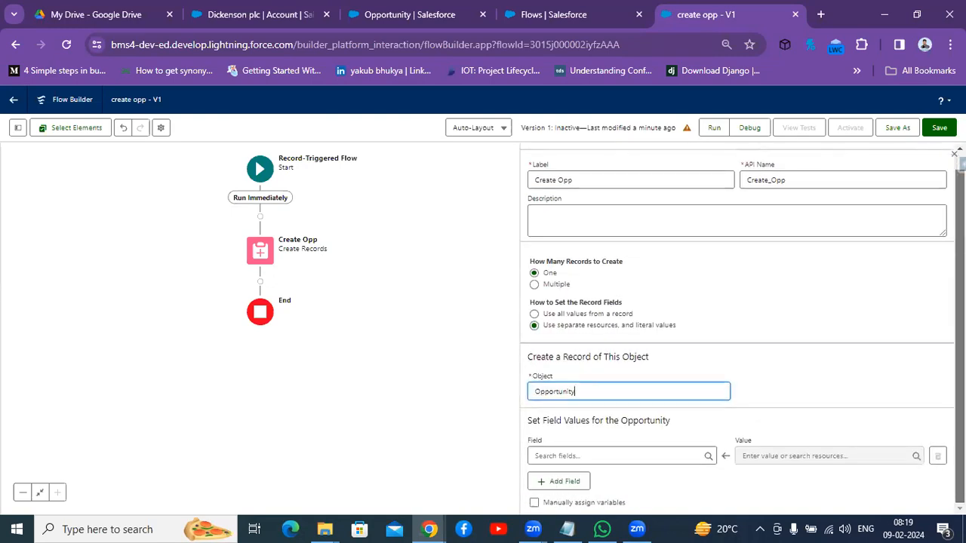
# Open a blank New Opportunity form from the Opportunities list to check its required fields, and return to the create opp flow
pyautogui.click(620, 454)
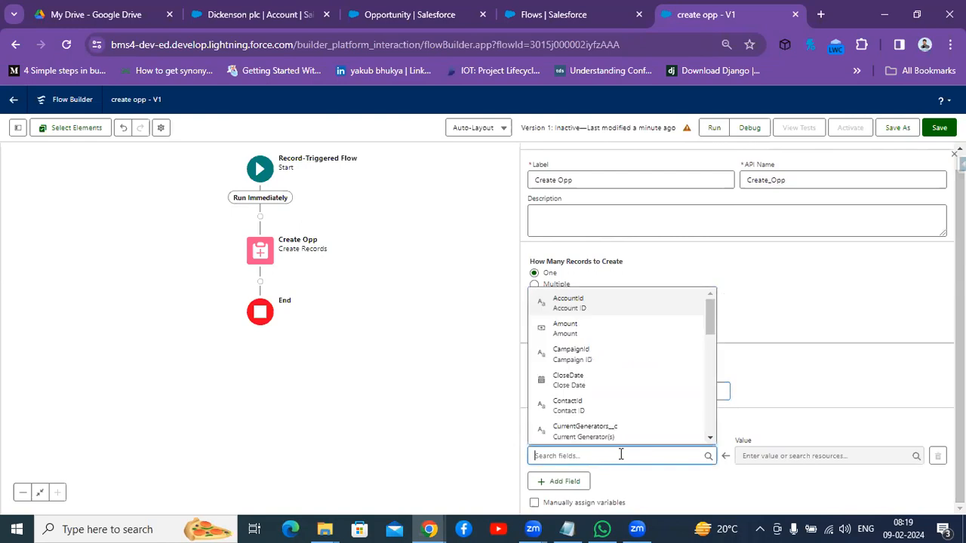
pyautogui.click(218, 12)
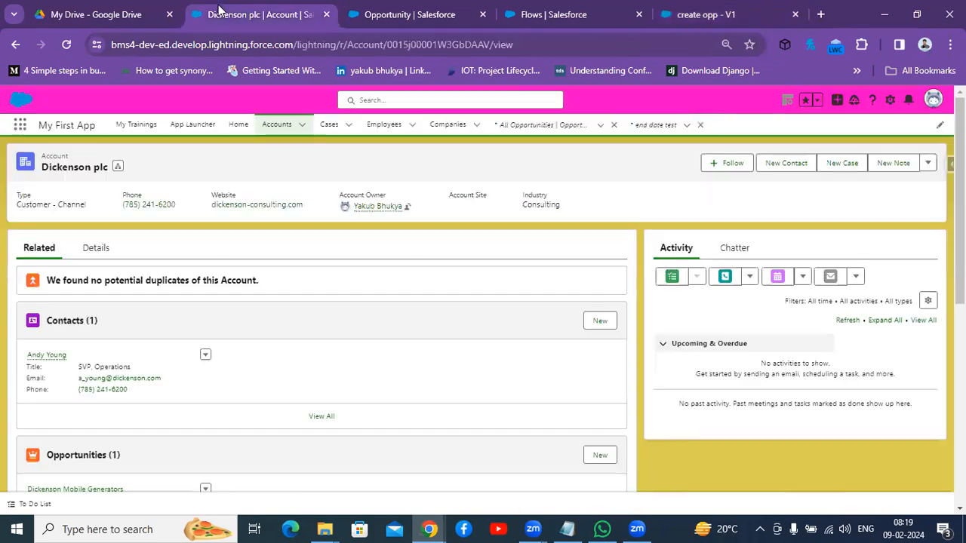
pyautogui.click(535, 125)
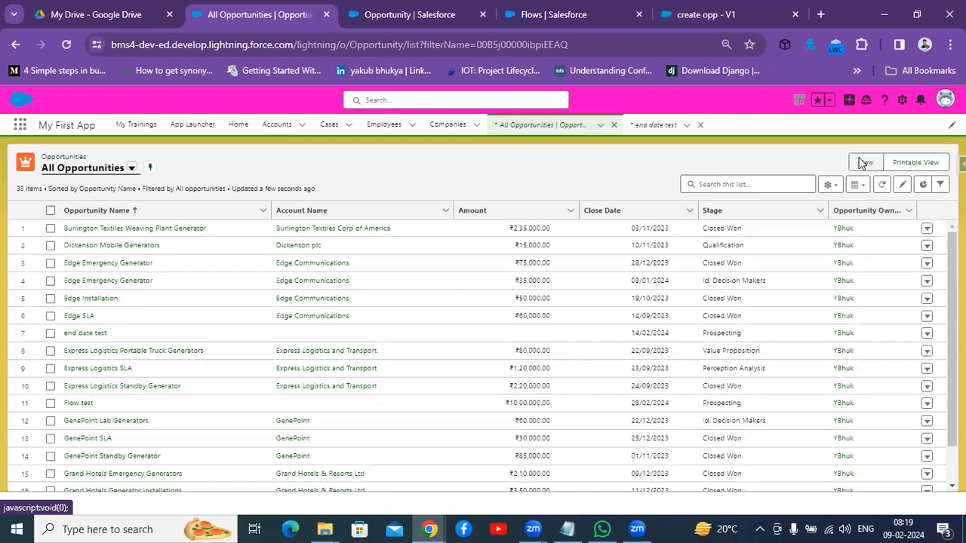
pyautogui.click(864, 162)
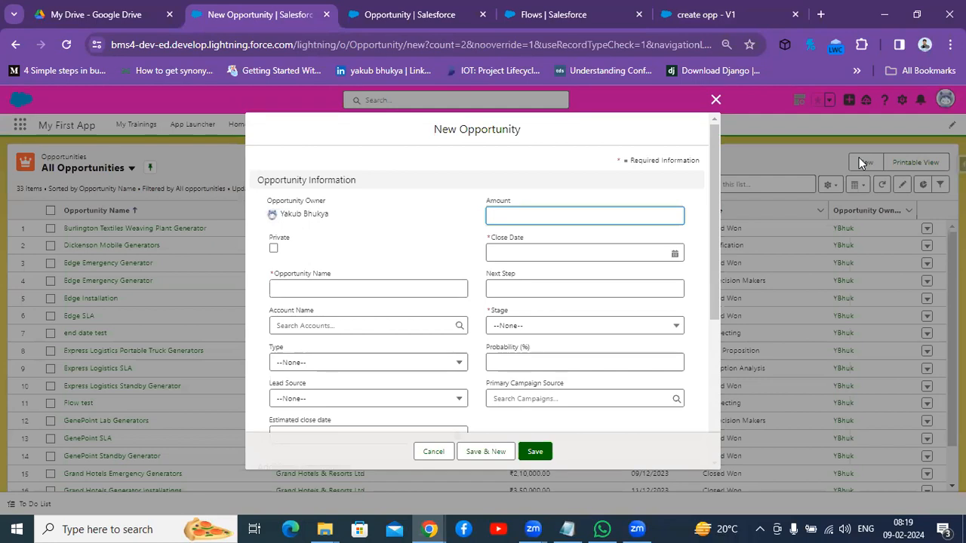
pyautogui.click(540, 19)
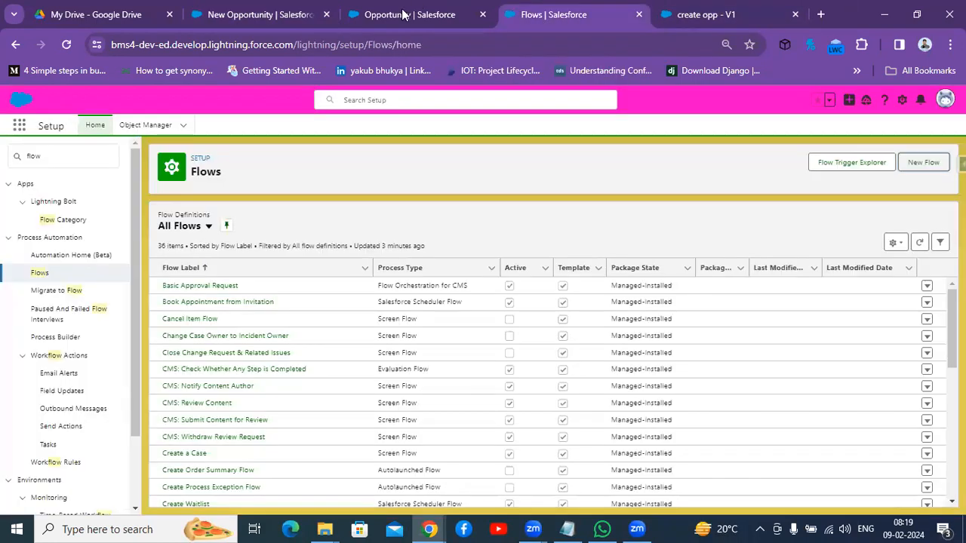
pyautogui.click(404, 15)
pyautogui.click(260, 15)
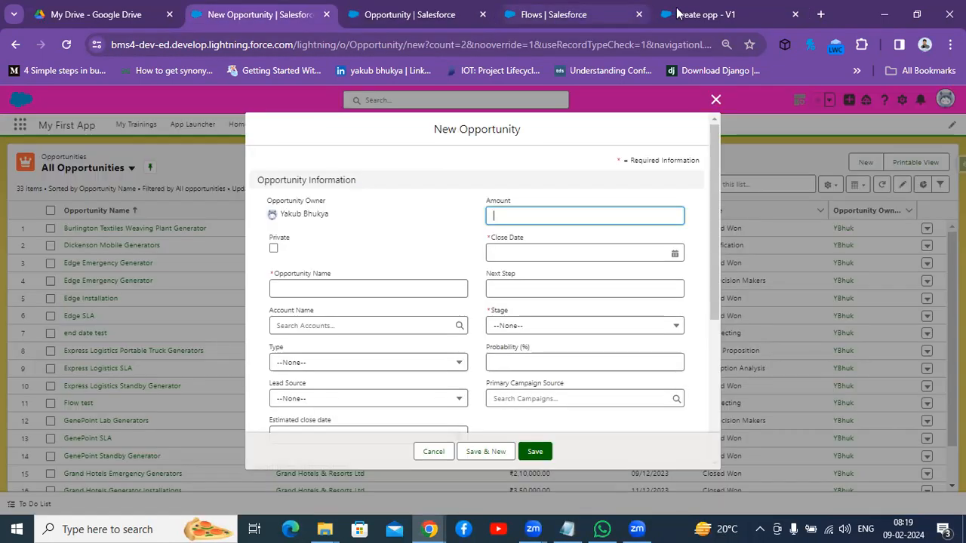
pyautogui.click(676, 14)
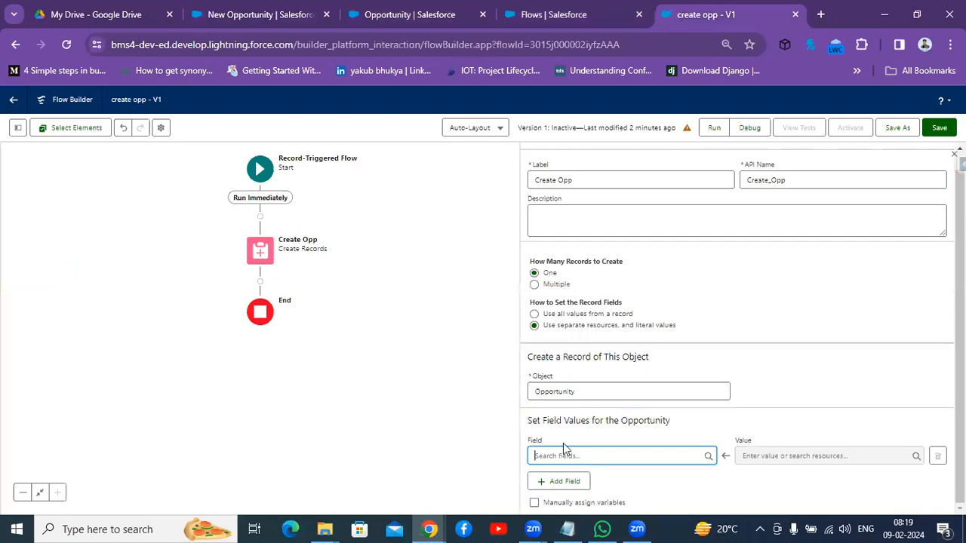
pyautogui.write('c')
pyautogui.write('pp')
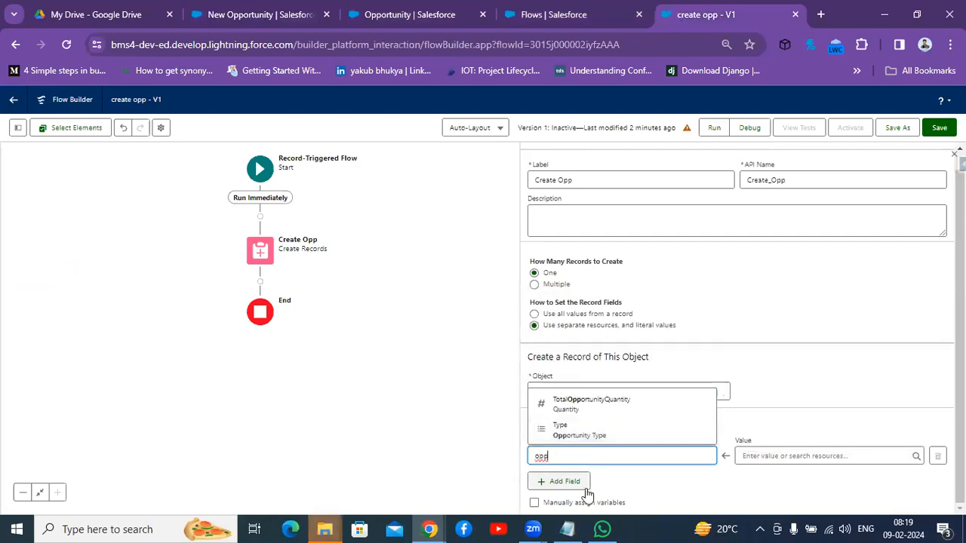
pyautogui.press('BackSpace')
pyautogui.press('BackSpace')
pyautogui.press('BackSpace')
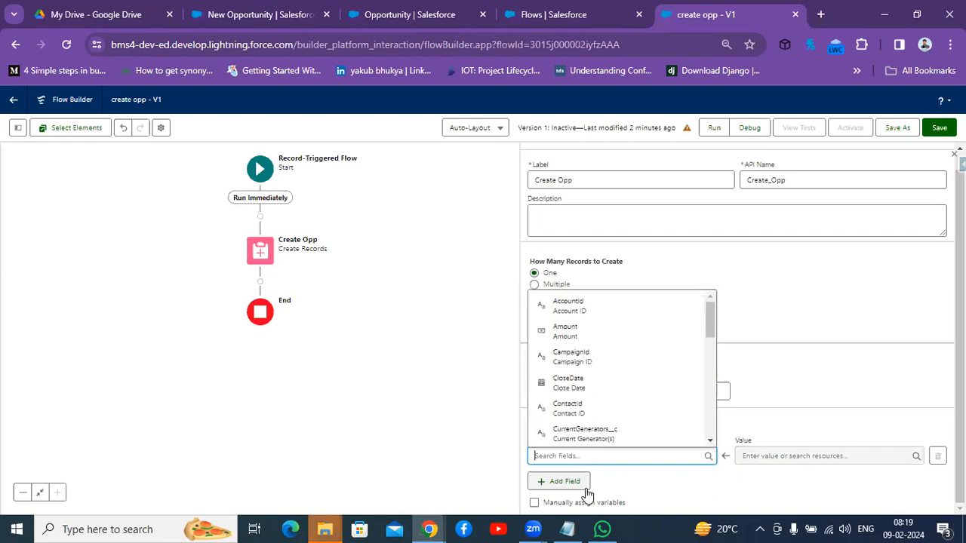
# Set the opportunity's Name field to the triggering account's name, {!$Record.Name}
pyautogui.write('na.')
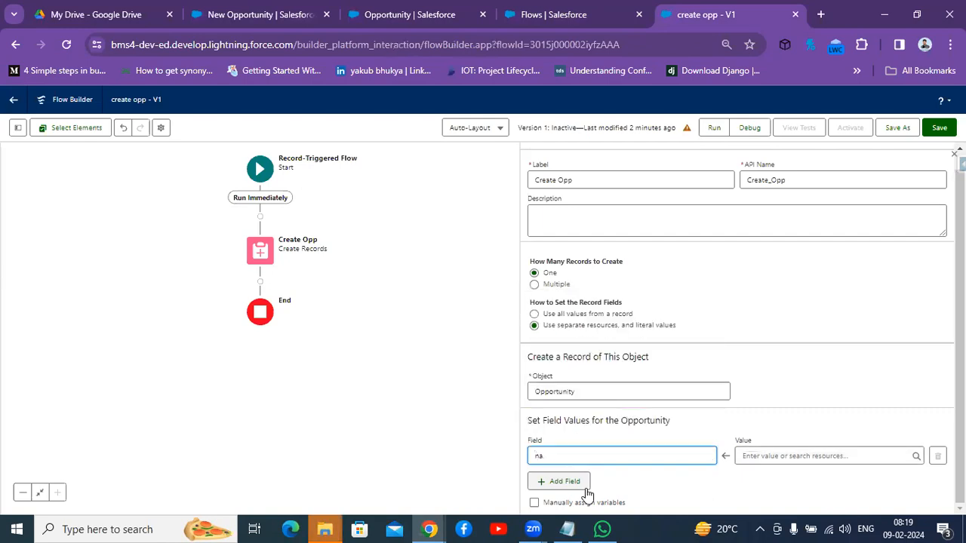
pyautogui.press('BackSpace')
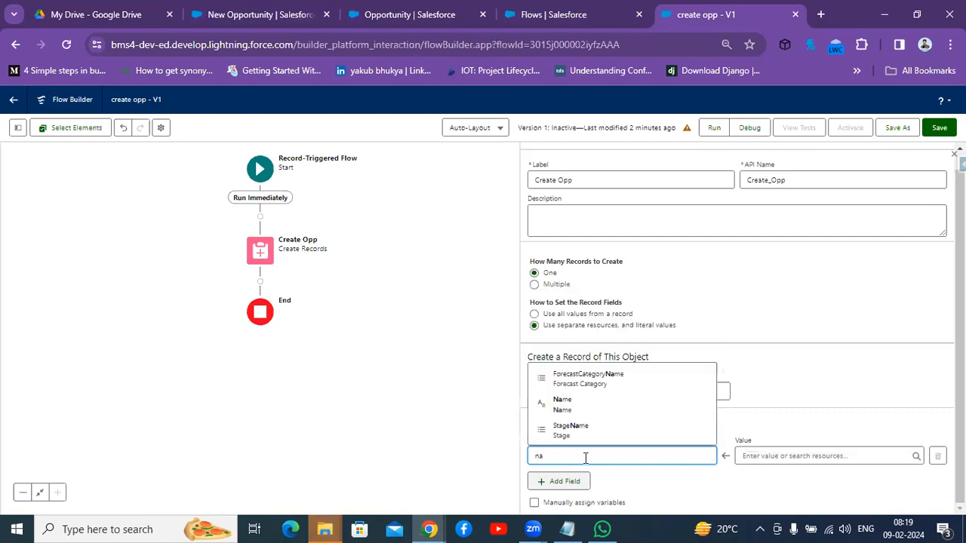
pyautogui.click(581, 398)
pyautogui.click(778, 456)
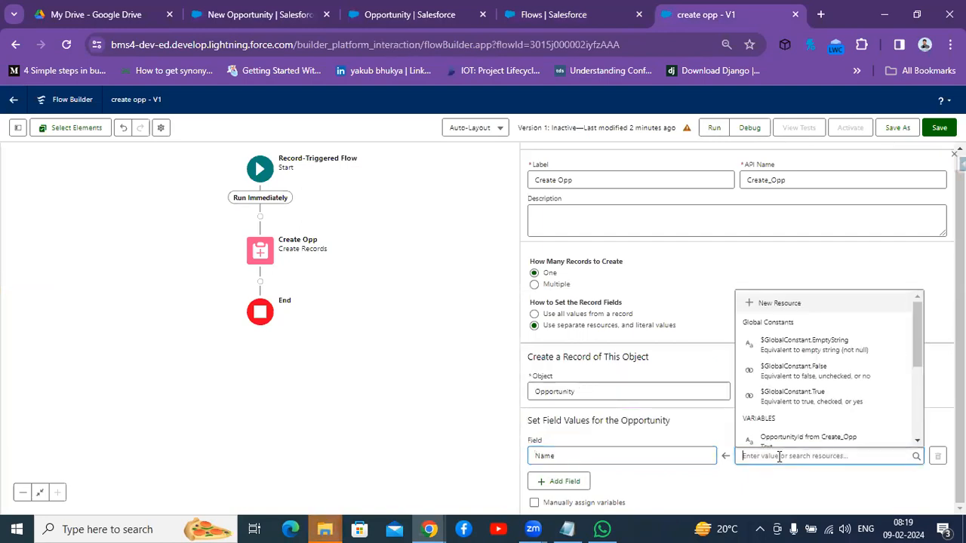
pyautogui.write('record')
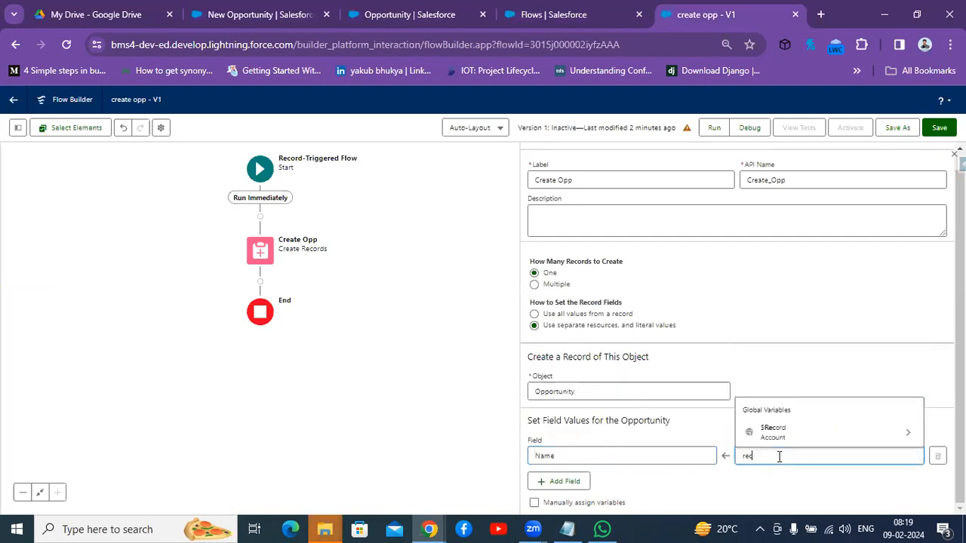
pyautogui.click(782, 436)
pyautogui.write('name}')
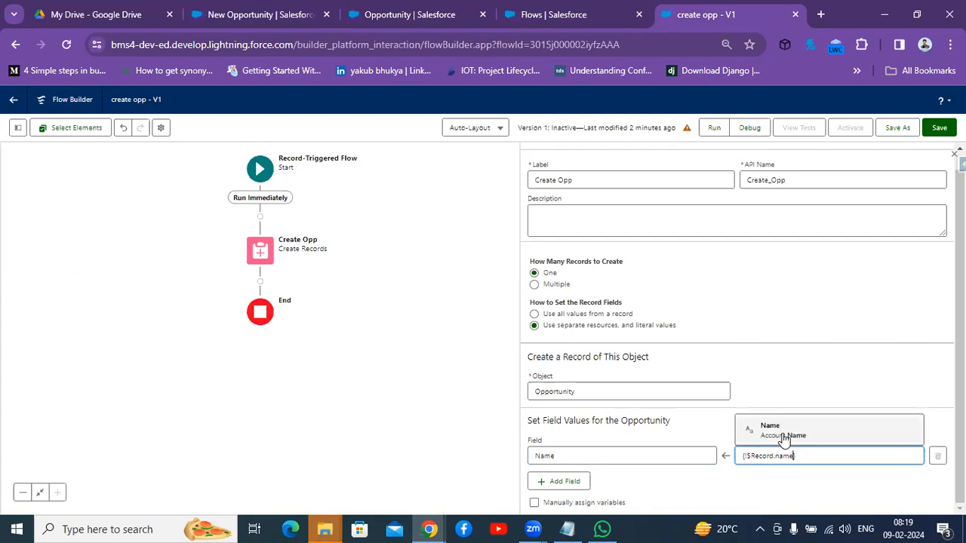
pyautogui.click(784, 437)
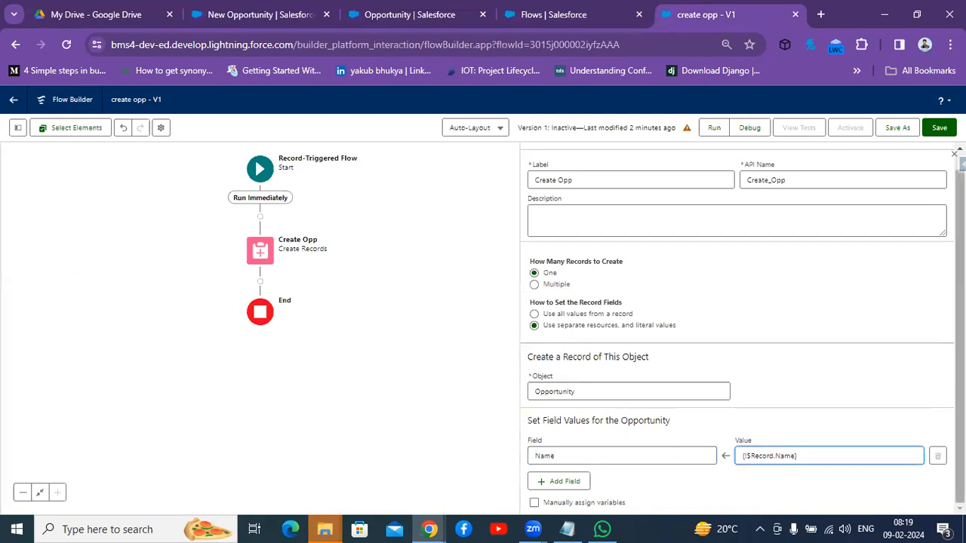
# Add another field assignment for the opportunity and choose CloseDate as its field
pyautogui.click(567, 483)
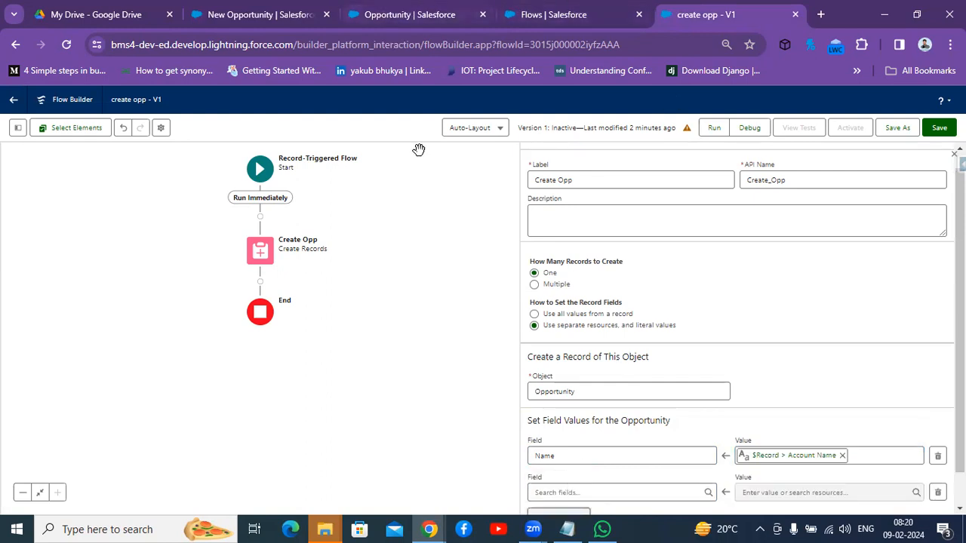
pyautogui.click(553, 487)
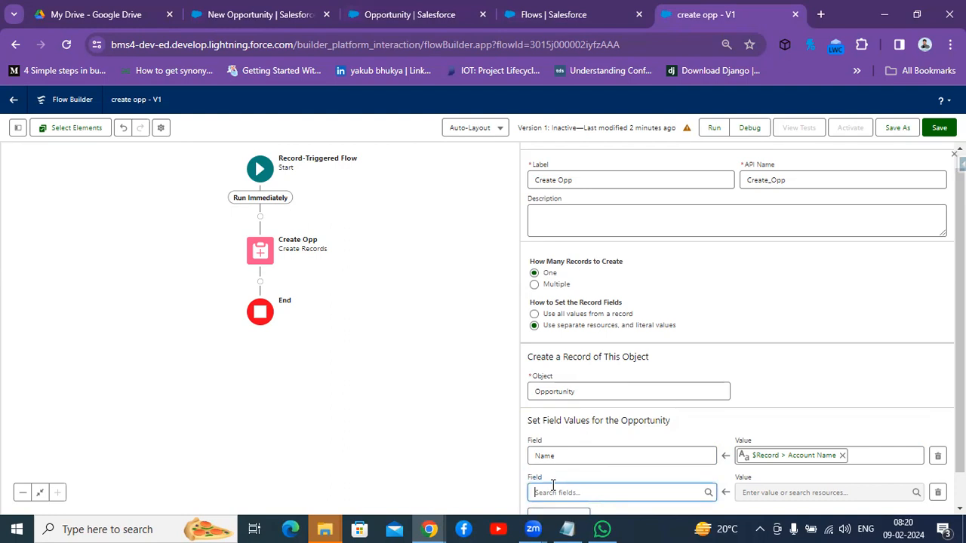
pyautogui.write('clo')
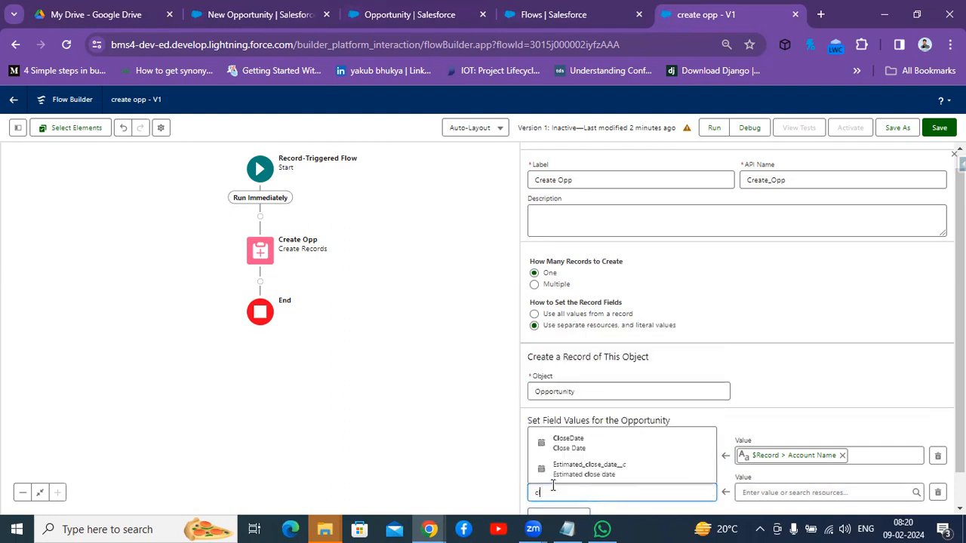
pyautogui.click(587, 443)
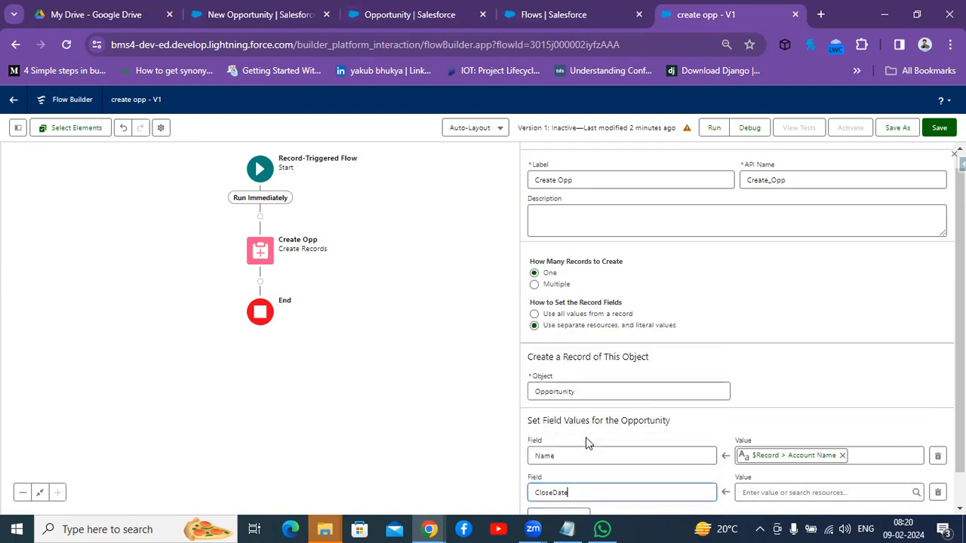
# Start a new Formula resource for the CloseDate value, with the API name Closedate and the data type Date
pyautogui.click(794, 493)
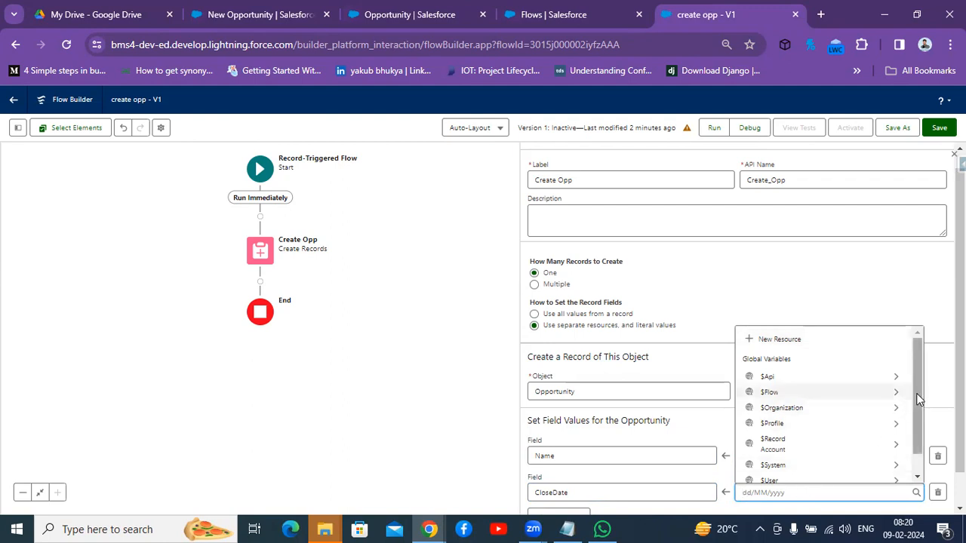
pyautogui.moveTo(916, 393); pyautogui.dragTo(918, 424)
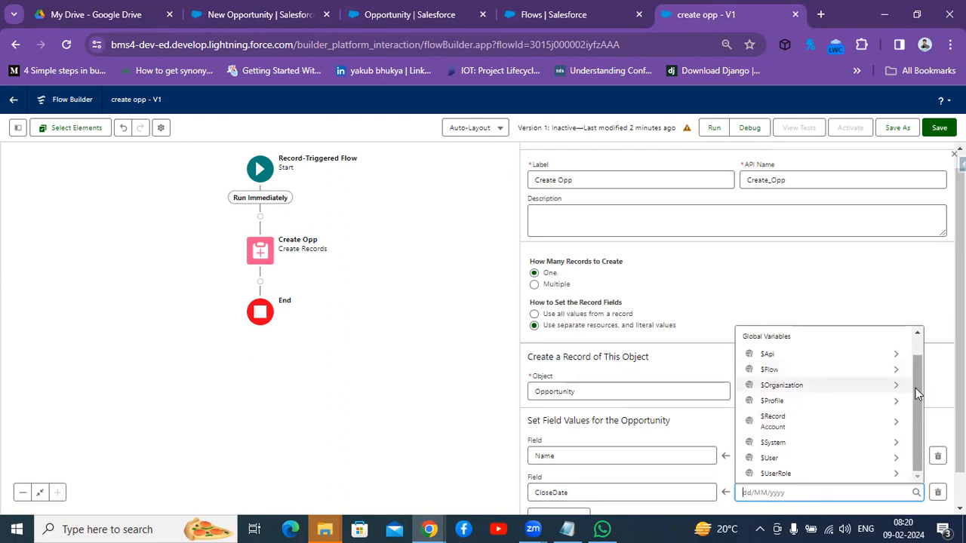
pyautogui.moveTo(916, 391); pyautogui.dragTo(914, 364)
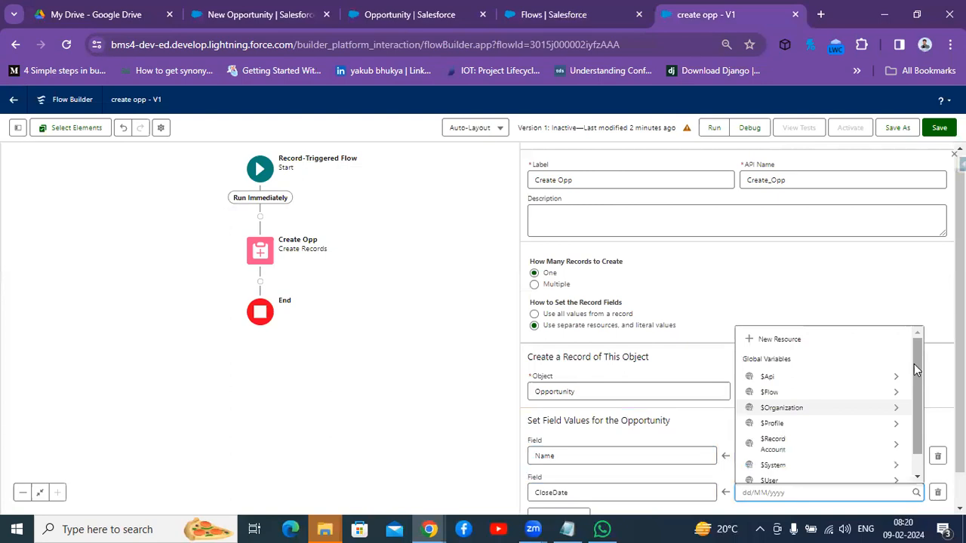
pyautogui.click(769, 343)
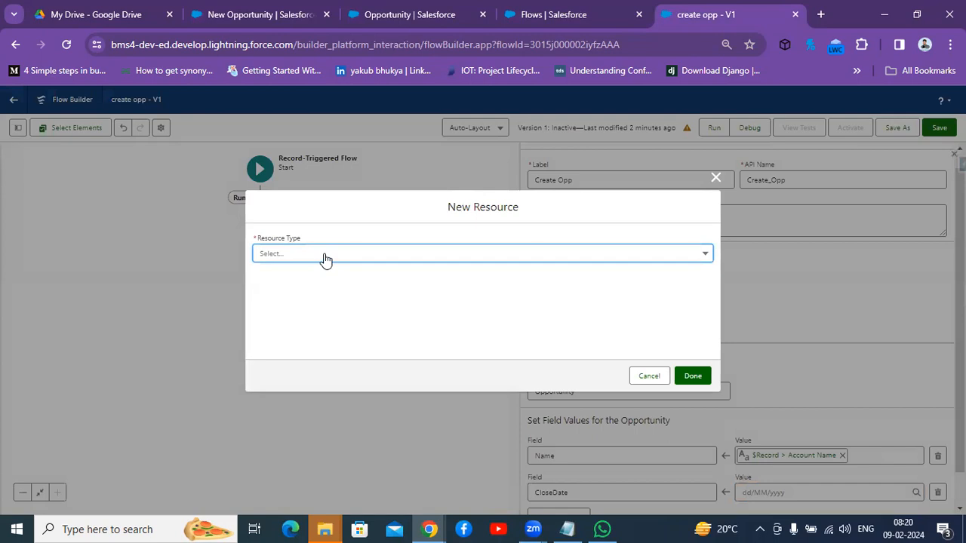
pyautogui.click(326, 260)
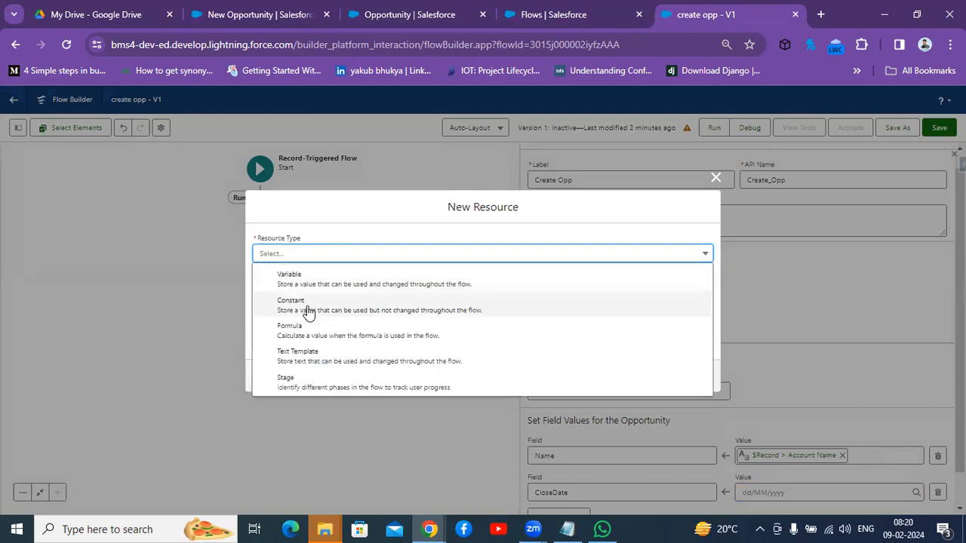
pyautogui.click(293, 332)
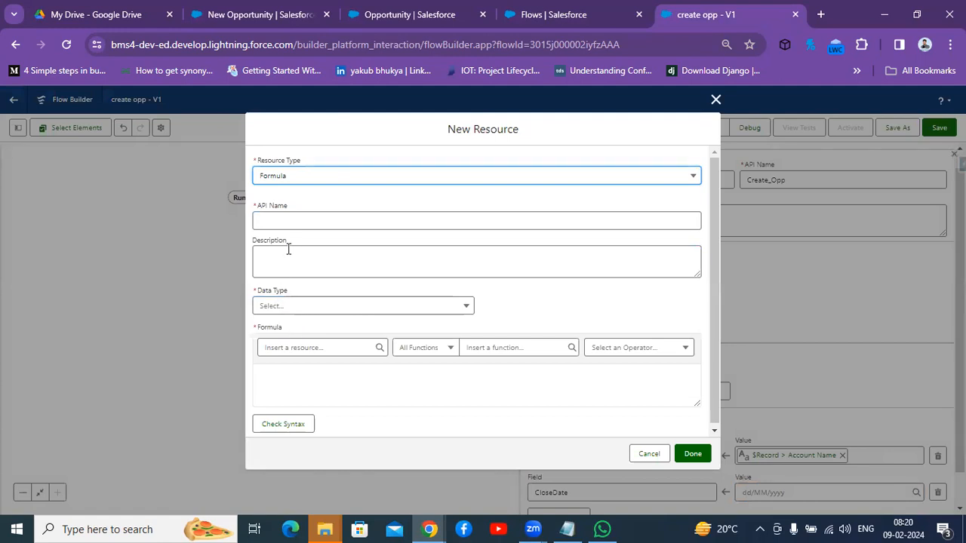
pyautogui.click(295, 219)
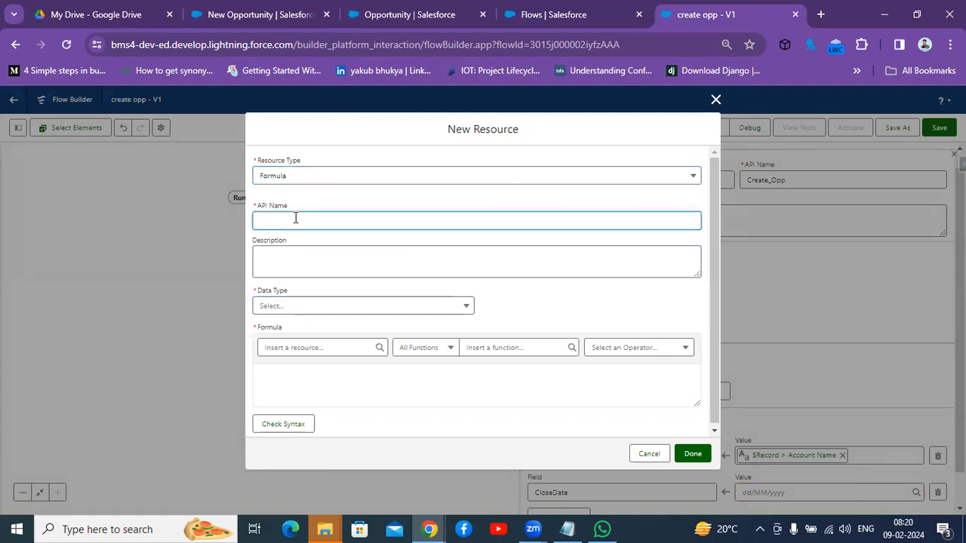
pyautogui.write('c')
pyautogui.click(322, 306)
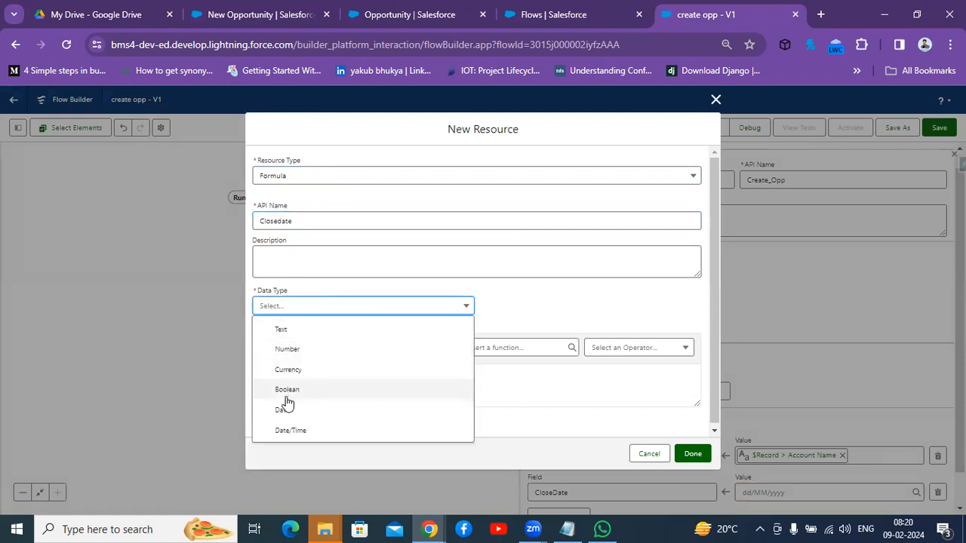
pyautogui.click(284, 409)
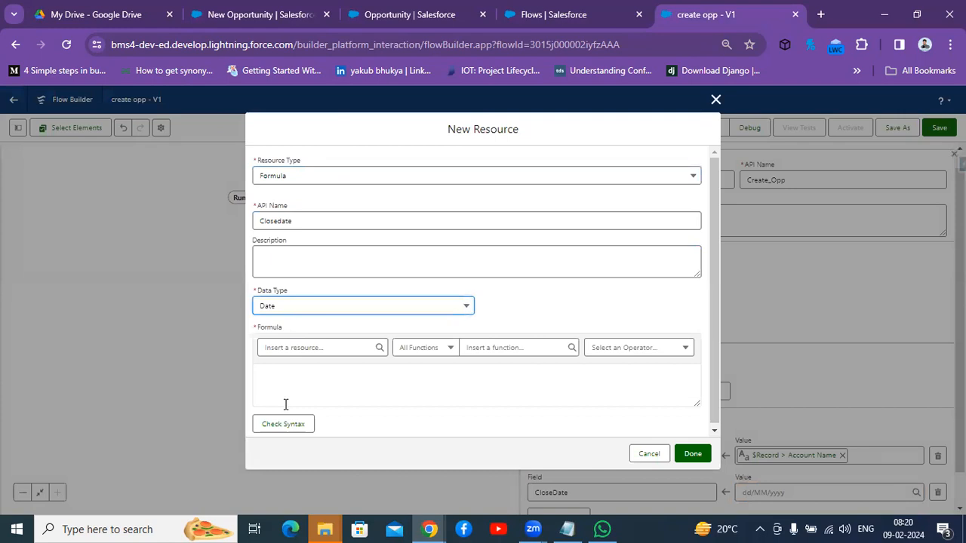
# Insert the TODAY() function as the Closedate formula, check its syntax and finish the resource
pyautogui.click(492, 348)
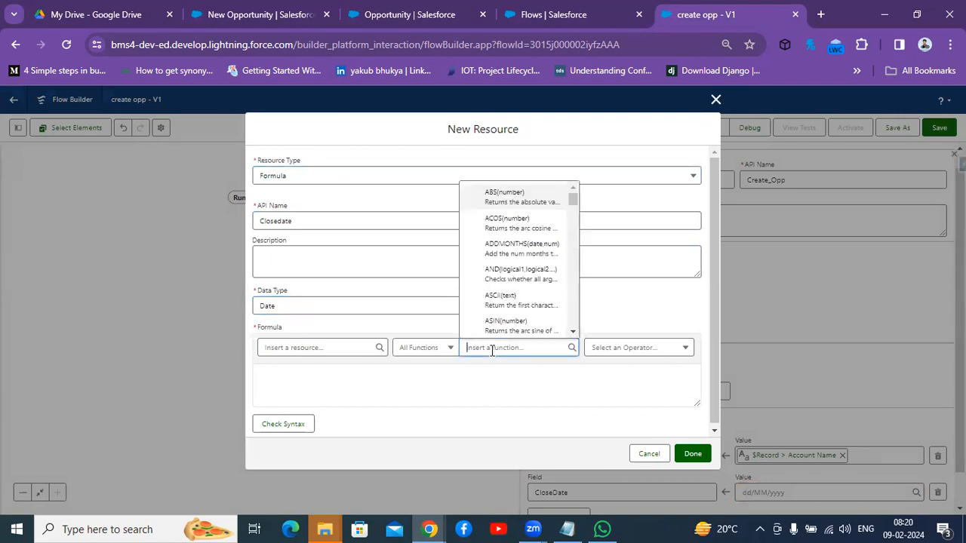
pyautogui.write('d')
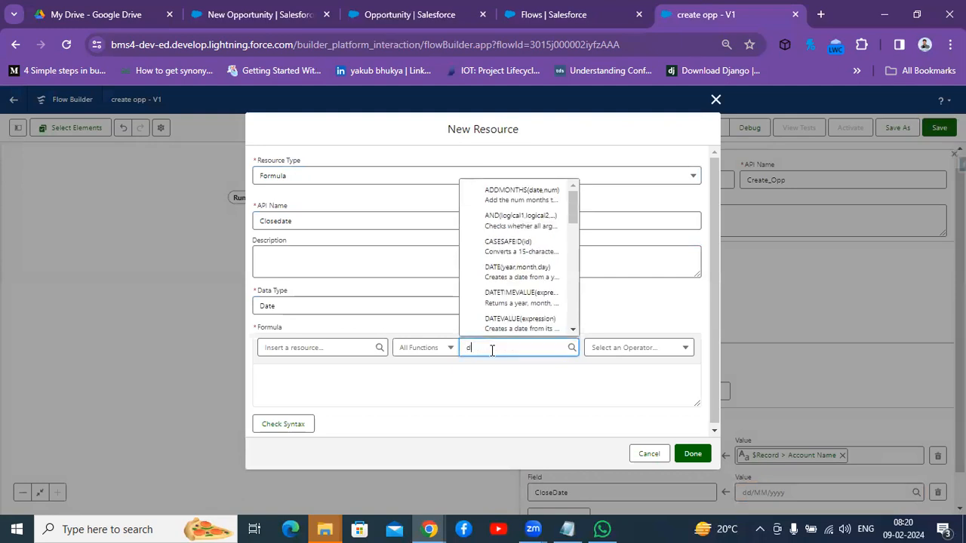
pyautogui.press('BackSpace')
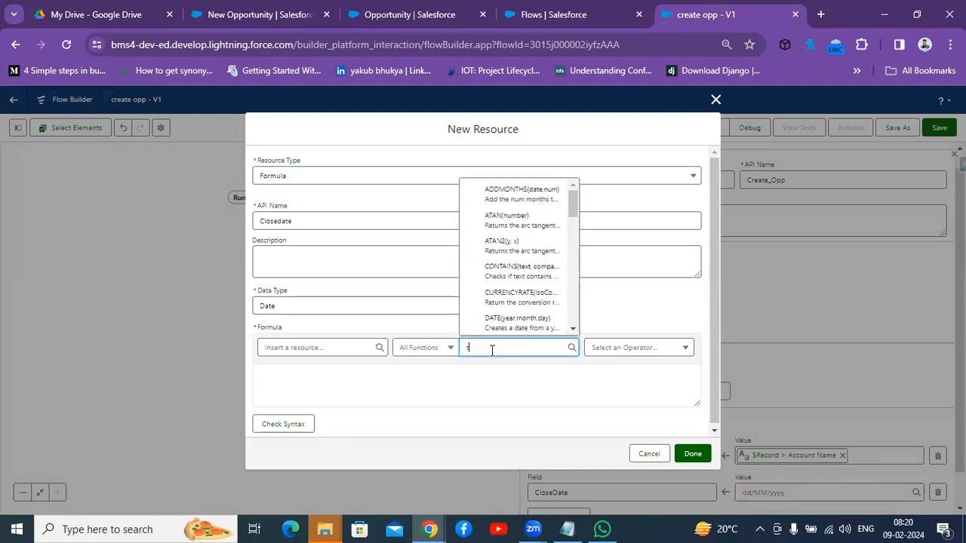
pyautogui.write('tod')
pyautogui.click(510, 332)
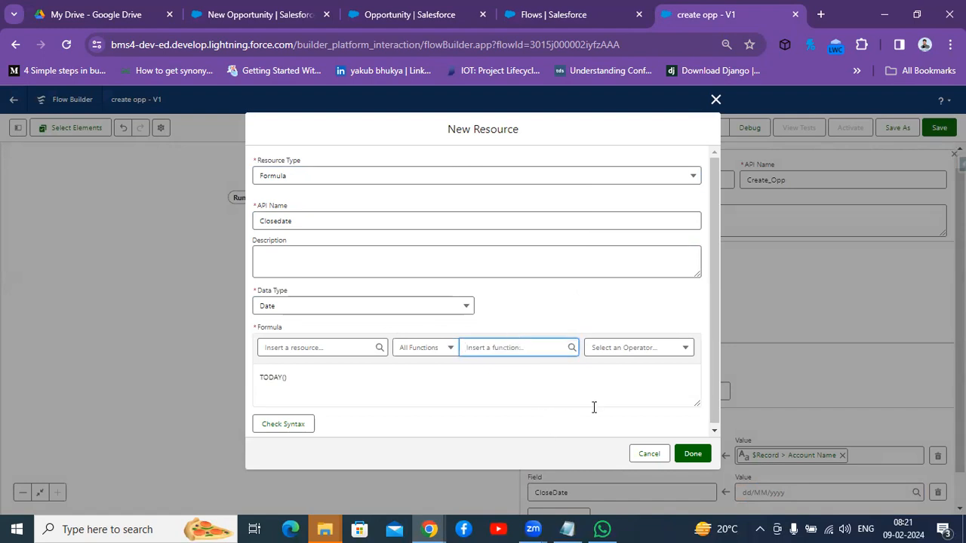
pyautogui.click(276, 428)
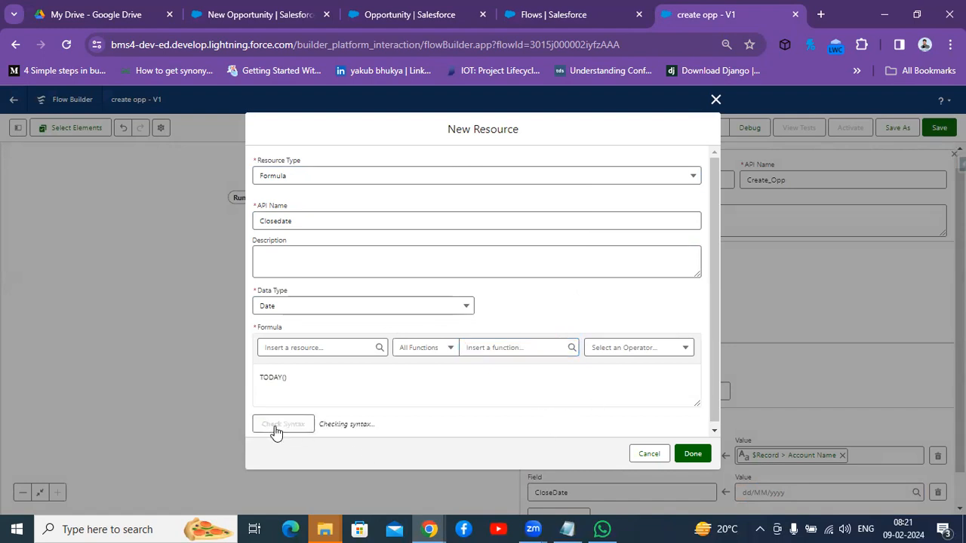
pyautogui.click(687, 456)
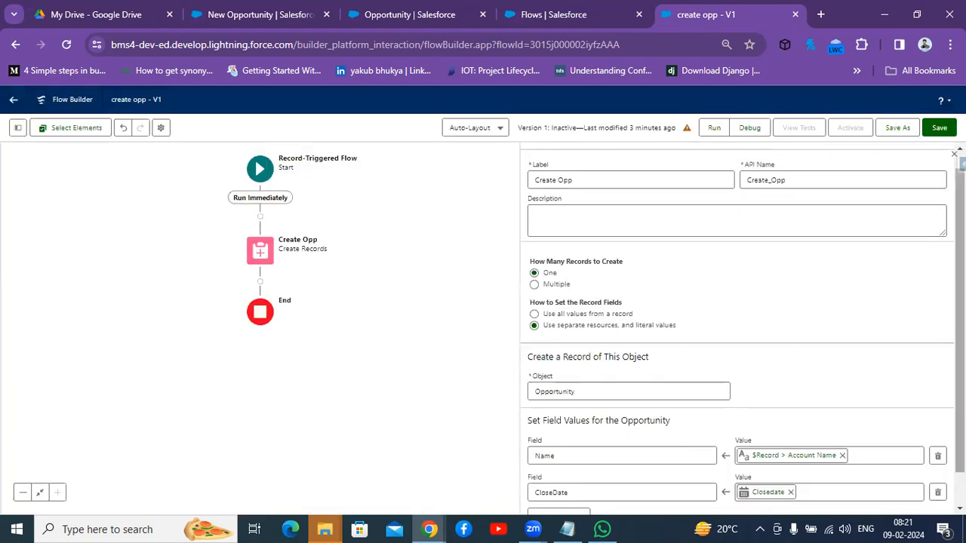
# Add a third field assignment for the opportunity that sets StageName to Prospecting
pyautogui.scroll(-1, 622, 509)
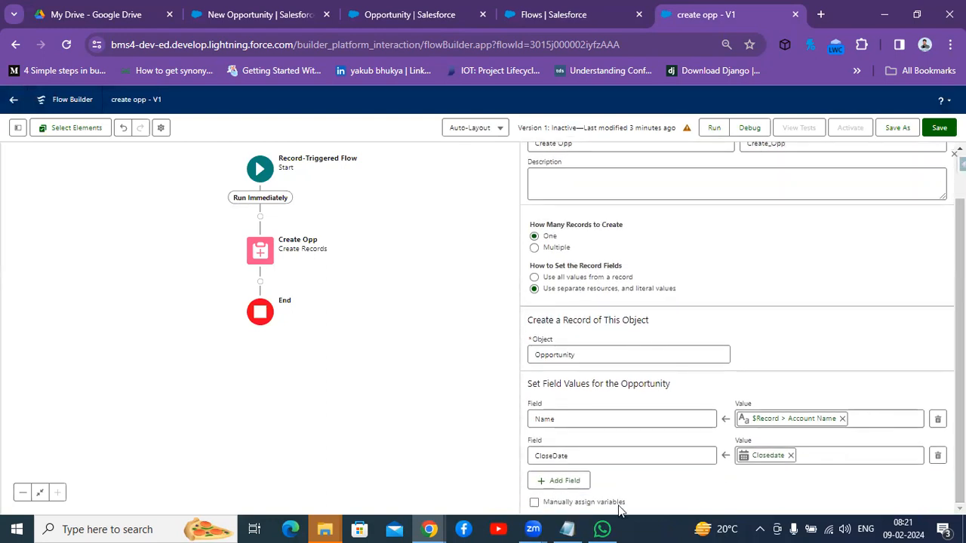
pyautogui.click(575, 483)
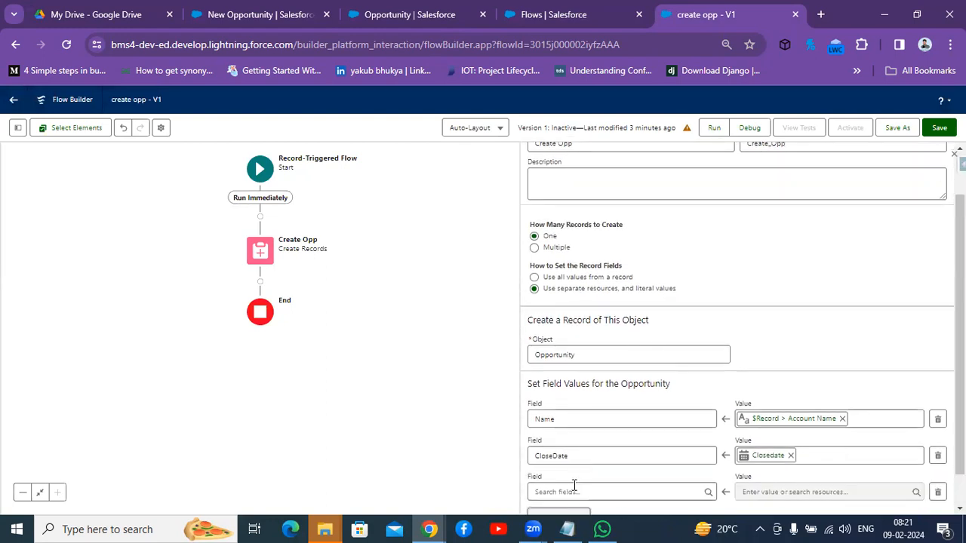
pyautogui.click(573, 492)
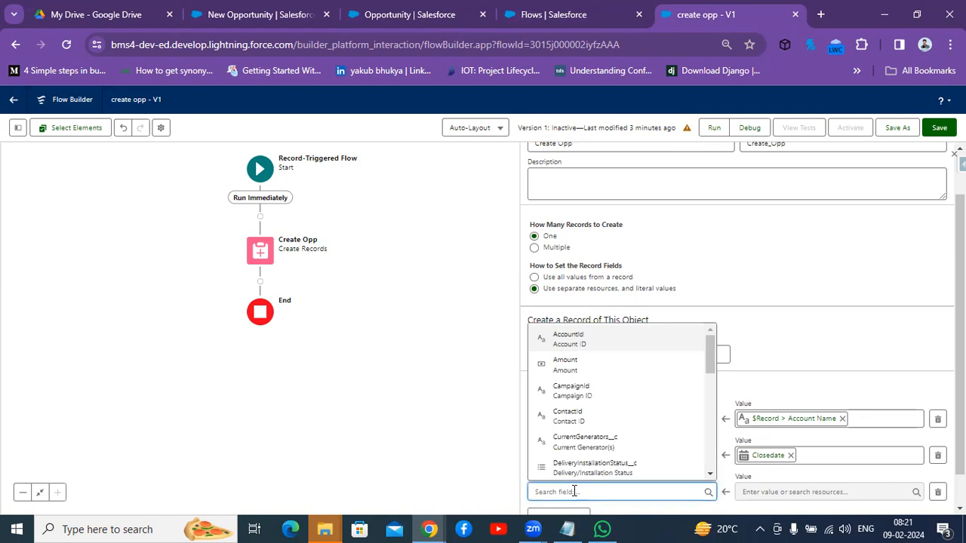
pyautogui.write('stage')
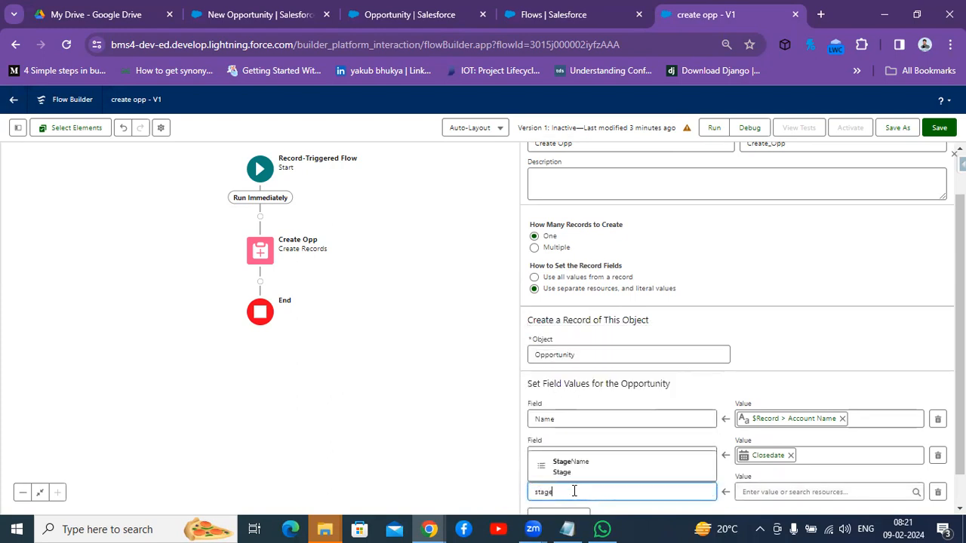
pyautogui.click(578, 470)
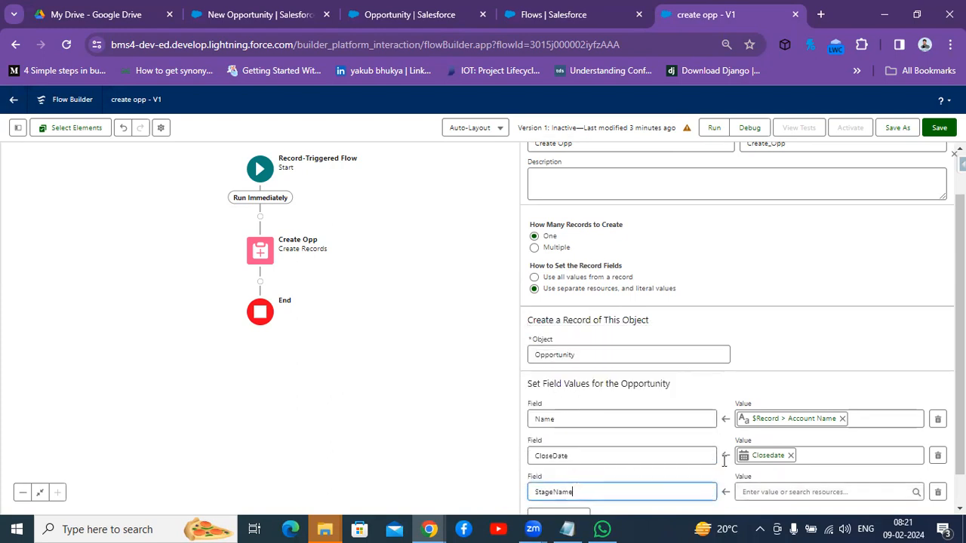
pyautogui.scroll(-1, 724, 460)
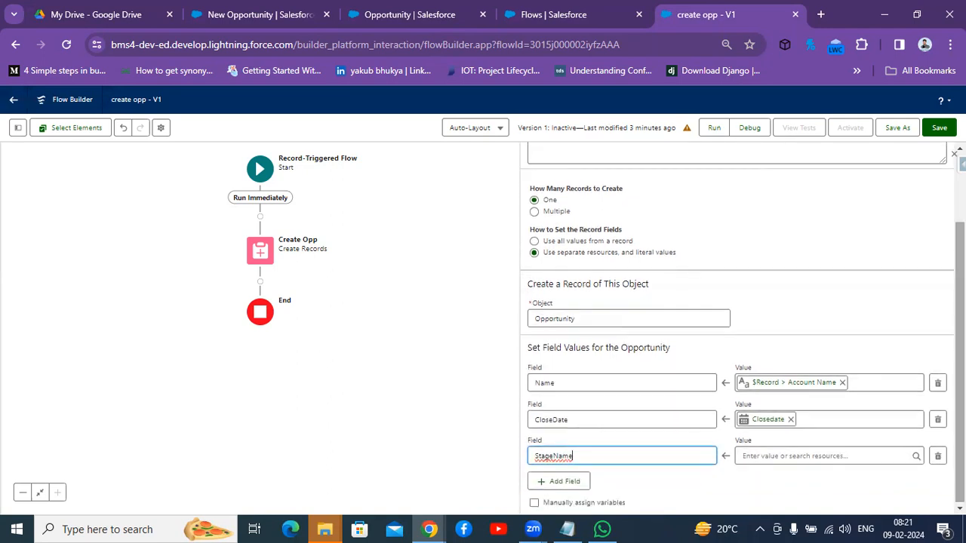
pyautogui.click(897, 461)
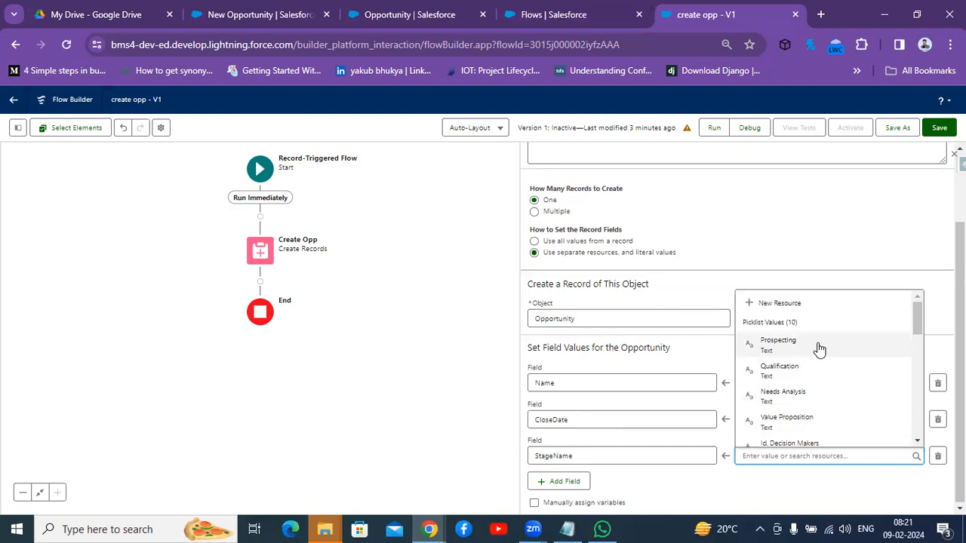
pyautogui.click(819, 348)
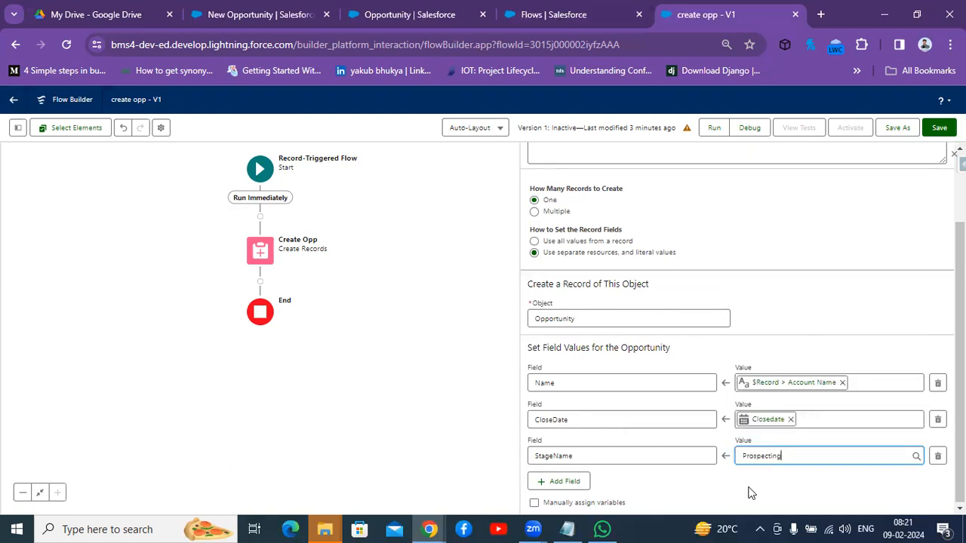
pyautogui.click(750, 492)
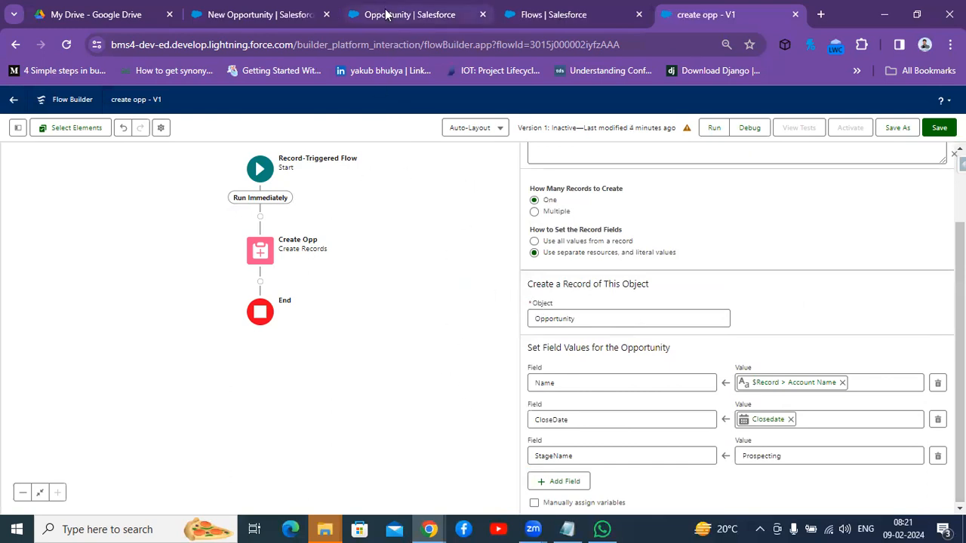
# Review the blank New Opportunity form for any other required fields, and return to the create opp flow
pyautogui.click(256, 14)
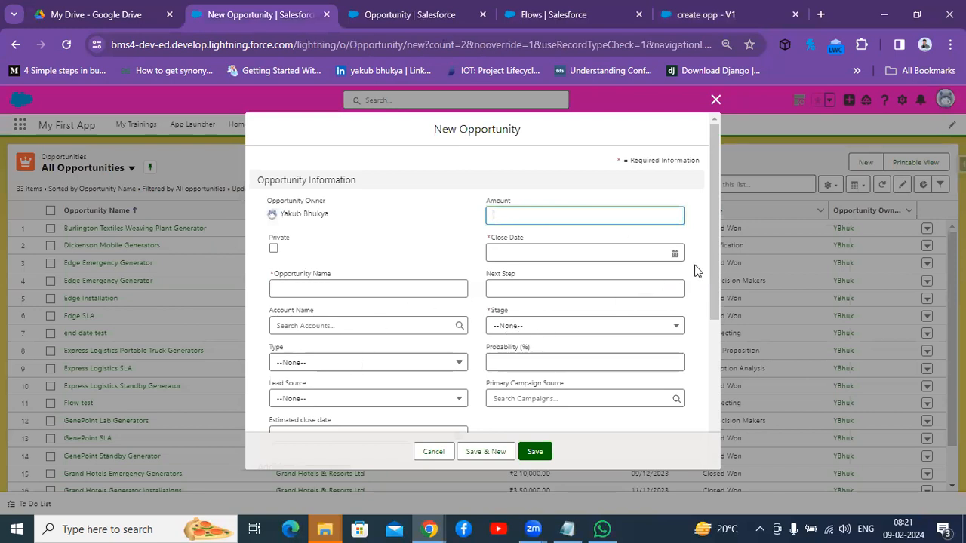
pyautogui.moveTo(719, 255); pyautogui.dragTo(715, 379)
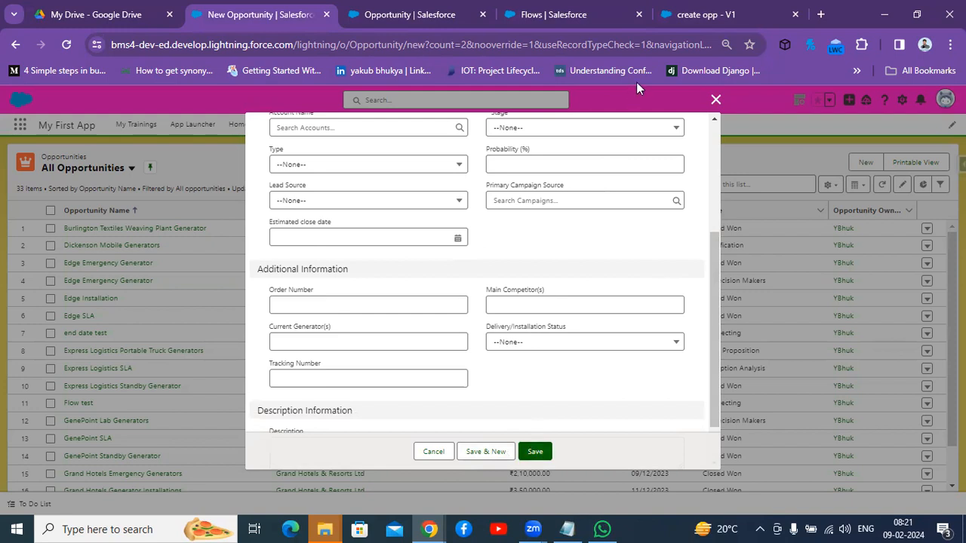
pyautogui.click(682, 17)
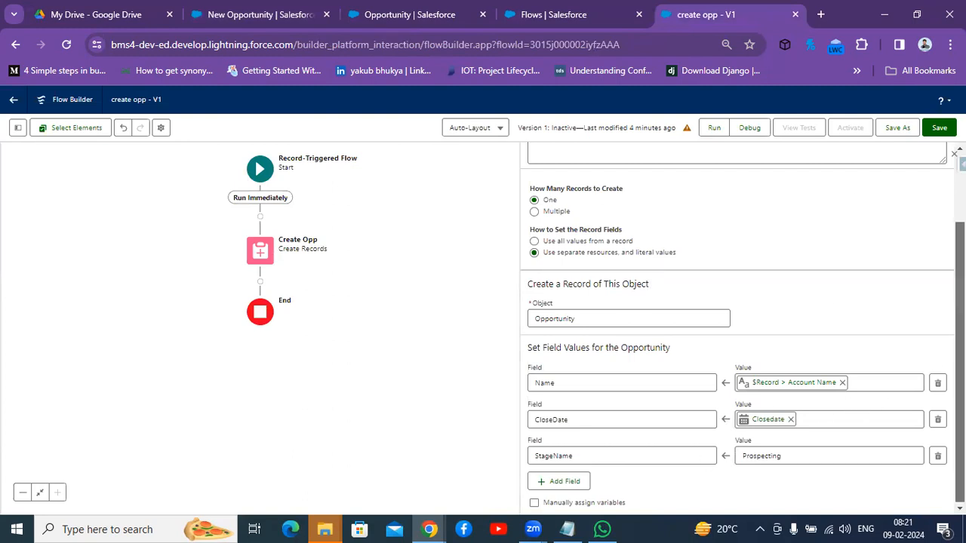
# Save the create opp flow and debug it with the account Check RTec Availability as the triggering record
pyautogui.click(937, 128)
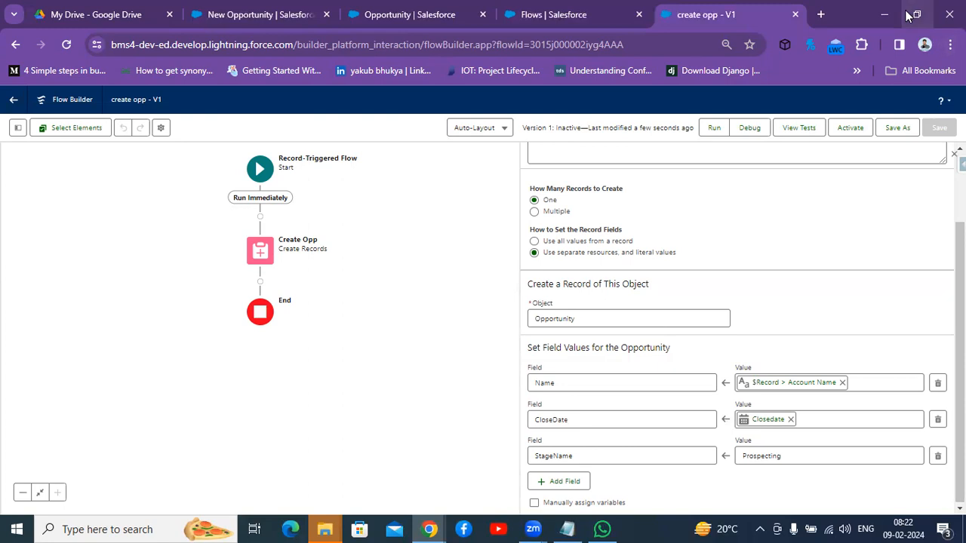
pyautogui.click(749, 129)
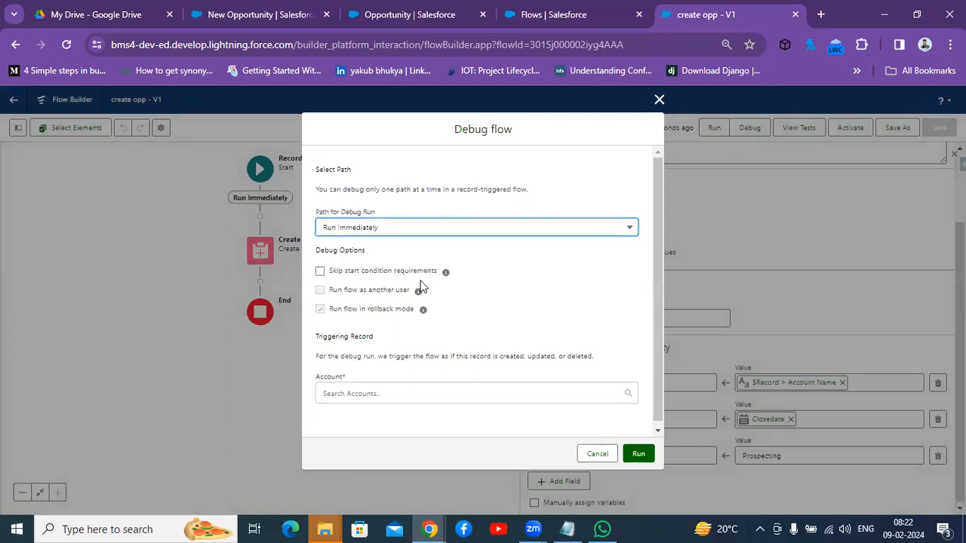
pyautogui.click(398, 393)
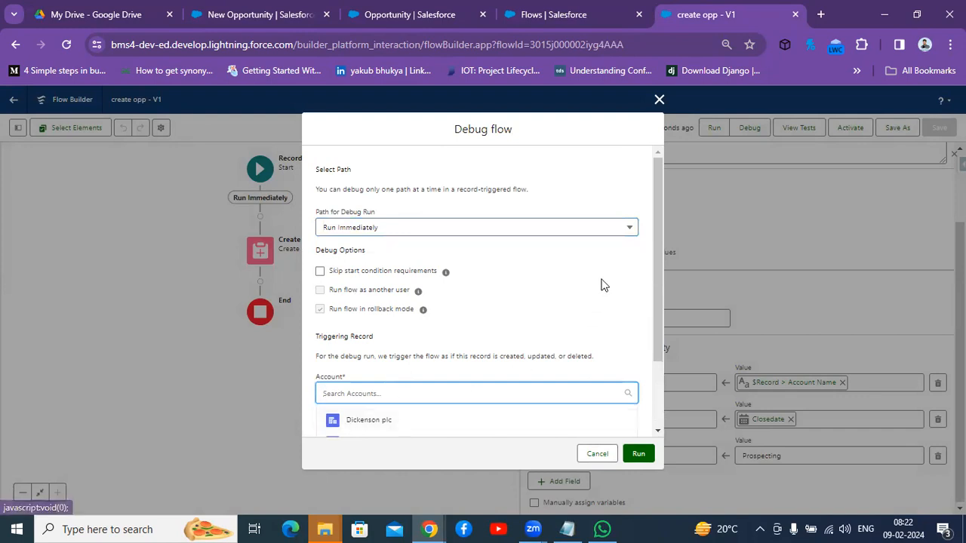
pyautogui.moveTo(658, 269); pyautogui.dragTo(660, 295)
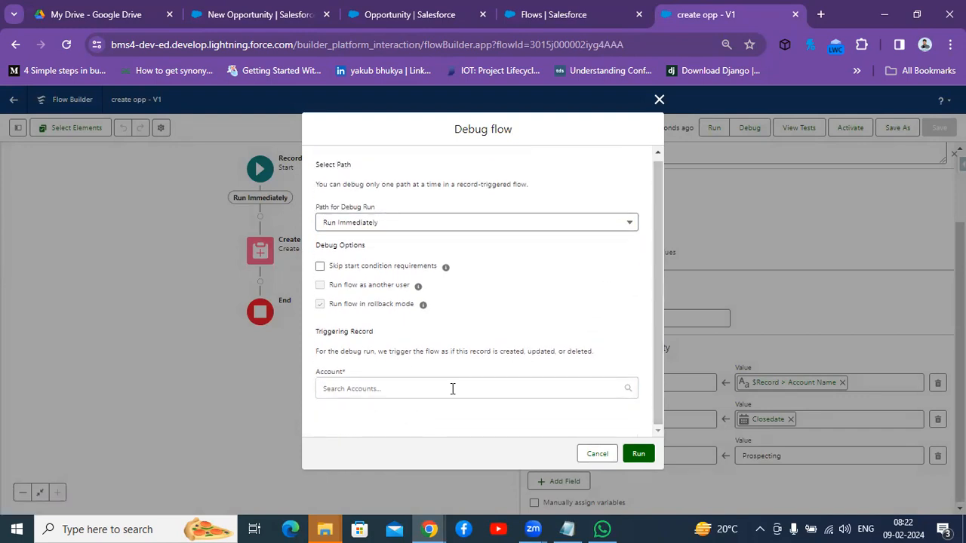
pyautogui.click(424, 389)
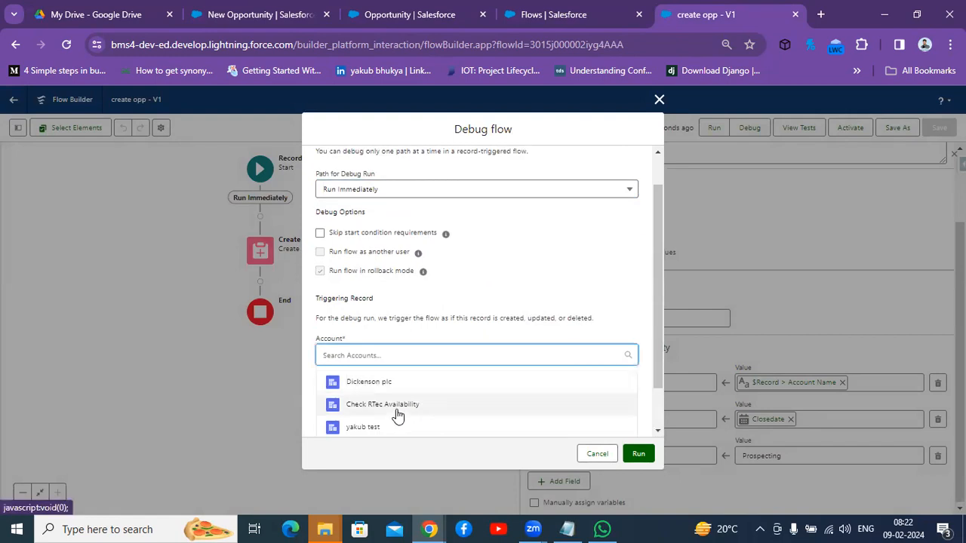
pyautogui.click(392, 407)
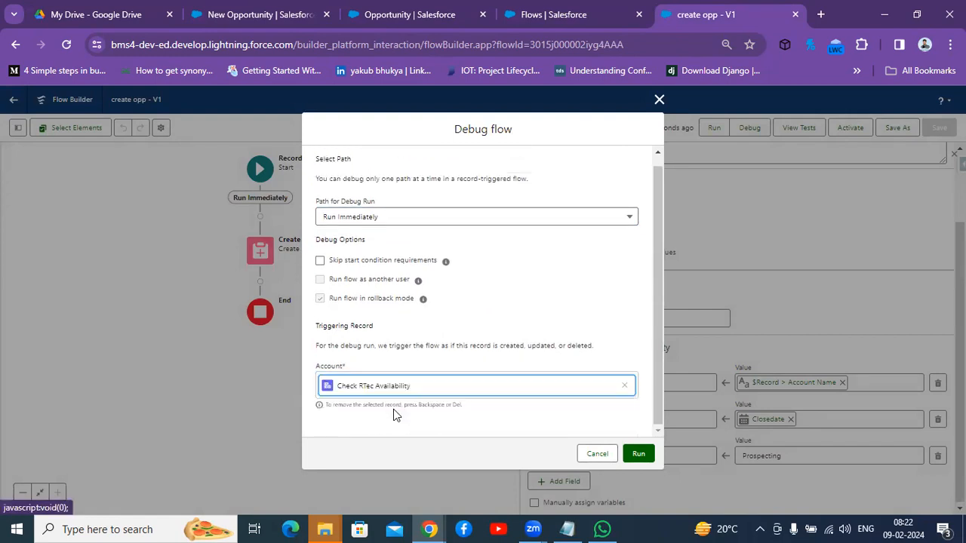
pyautogui.click(640, 454)
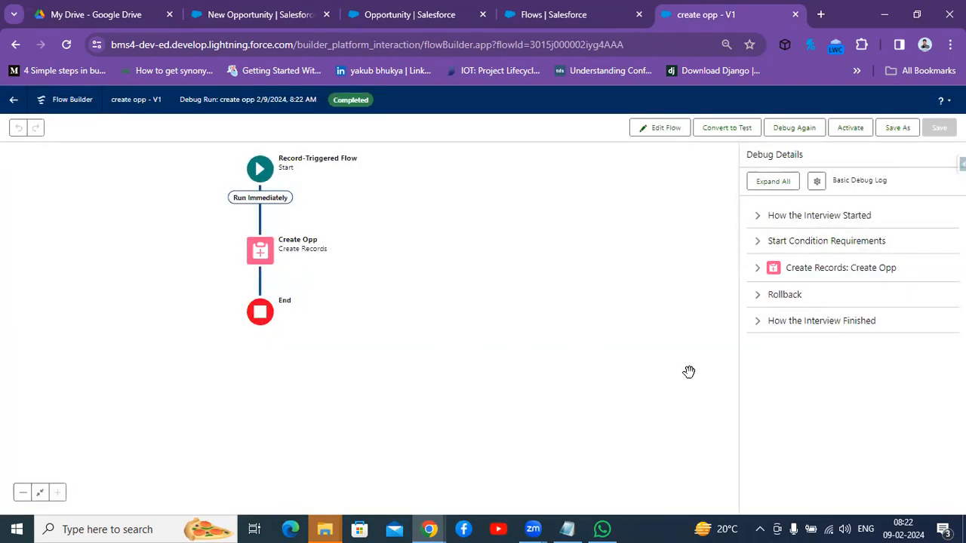
# Review the Create Opp and Rollback details of the debug run, and activate the flow
pyautogui.click(756, 275)
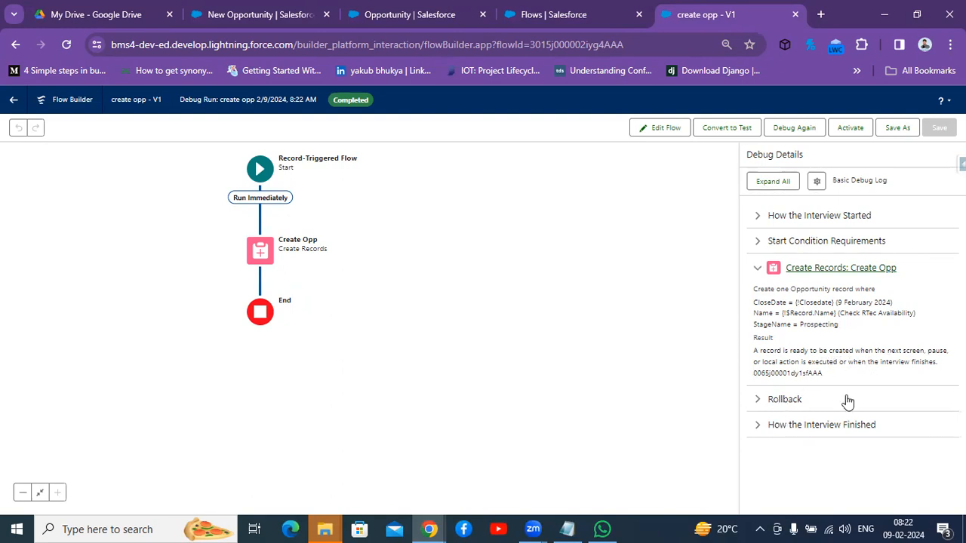
pyautogui.click(785, 400)
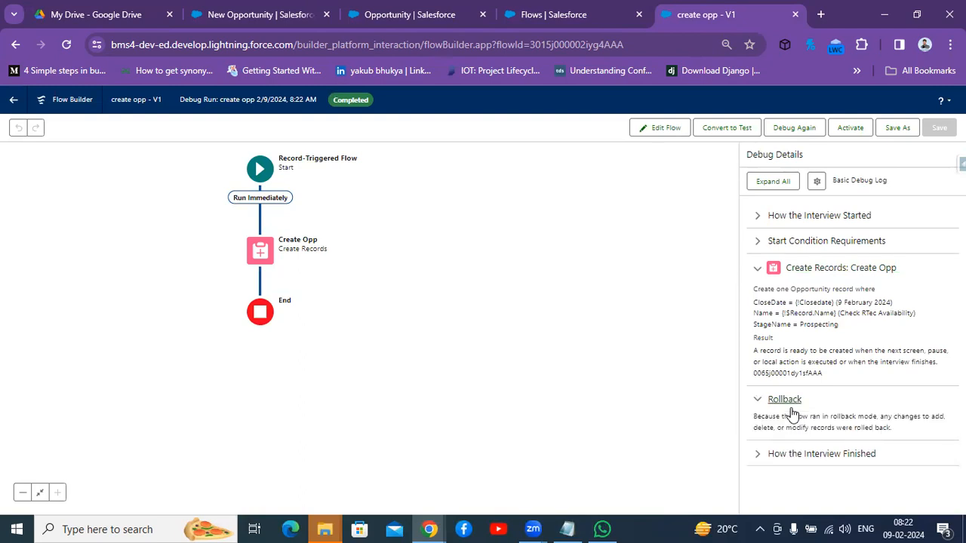
pyautogui.click(851, 127)
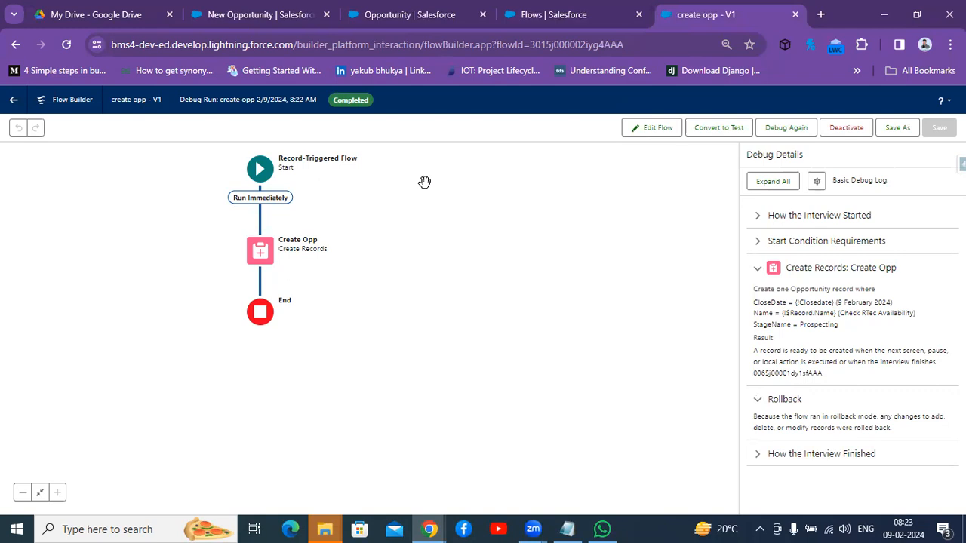
# Return to the My First App session, discard the open New Opportunity form and open the Accounts list
pyautogui.click(396, 8)
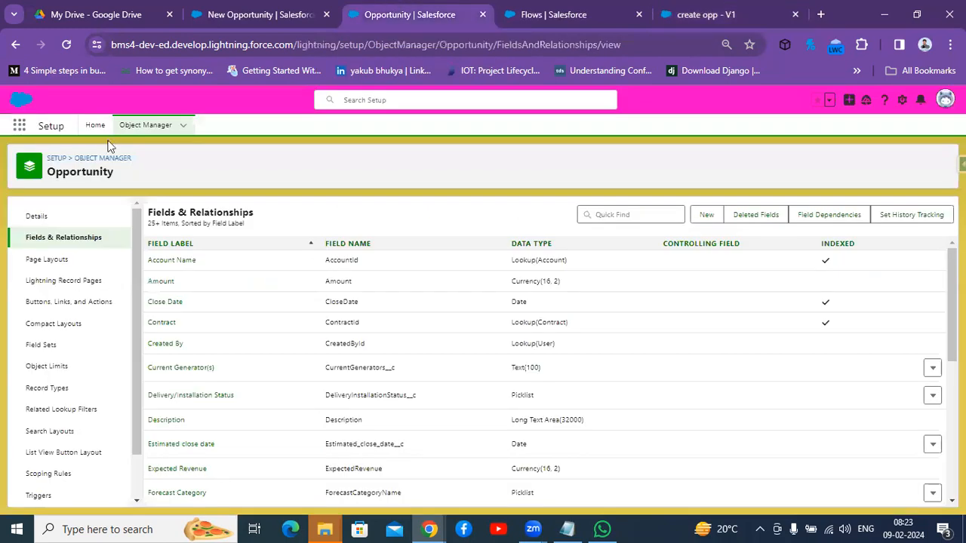
pyautogui.click(227, 10)
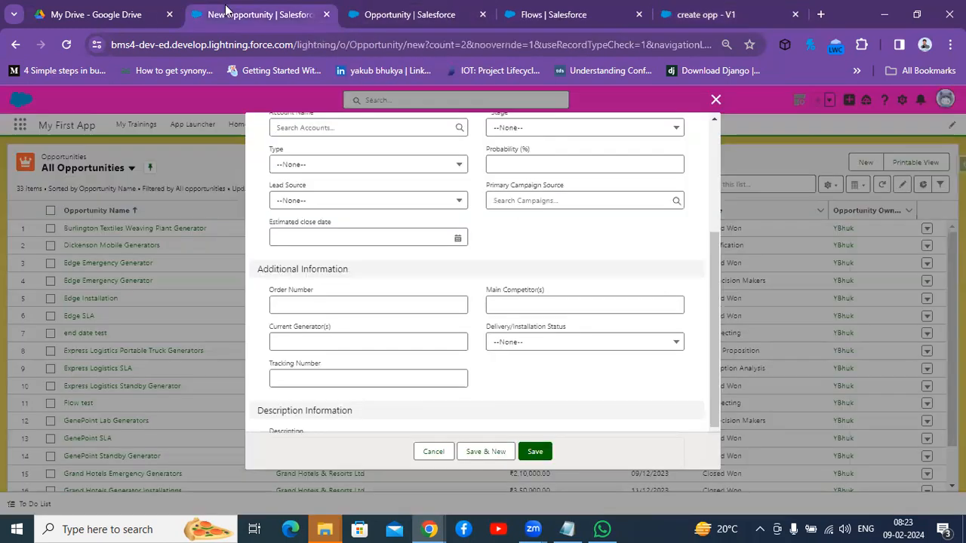
pyautogui.click(65, 44)
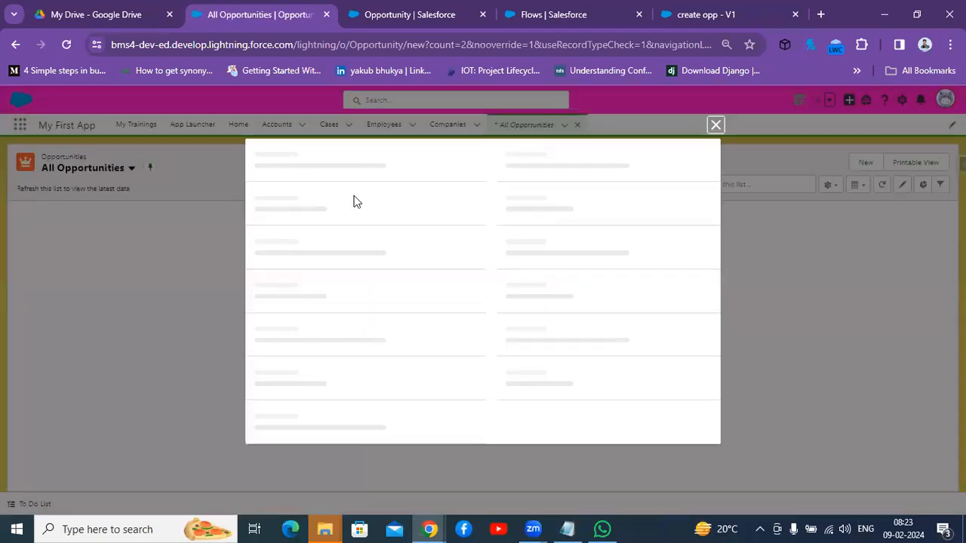
pyautogui.click(715, 126)
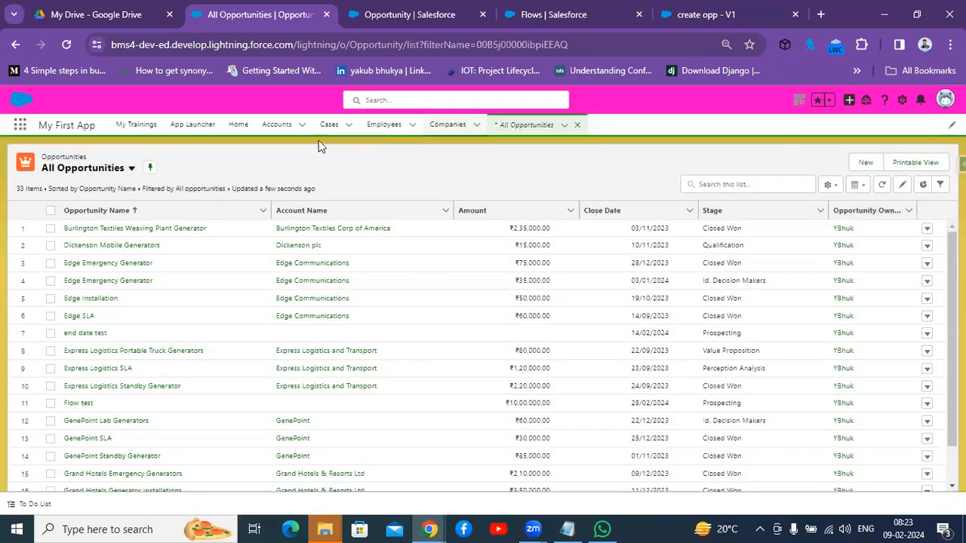
pyautogui.click(266, 129)
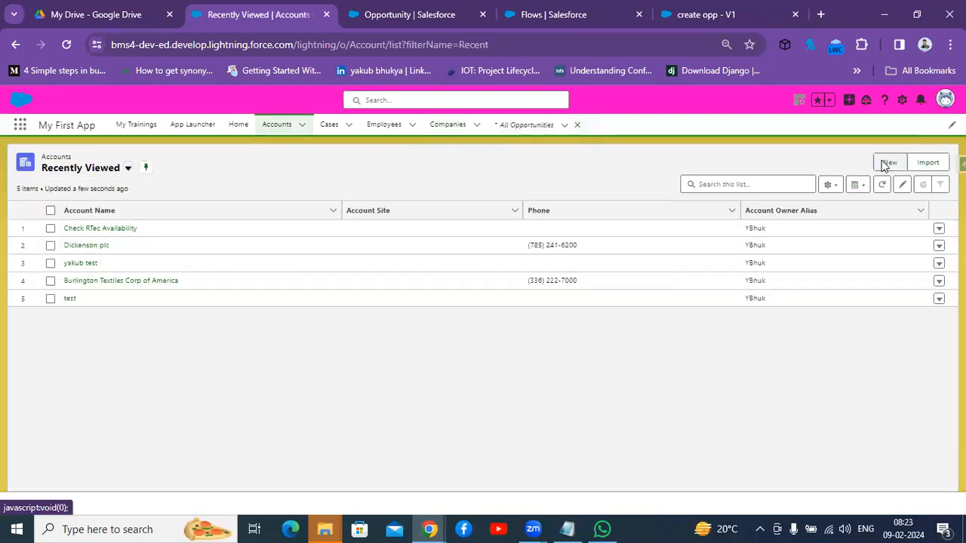
# Create and save a new account with the Account Name test opp creation
pyautogui.click(888, 163)
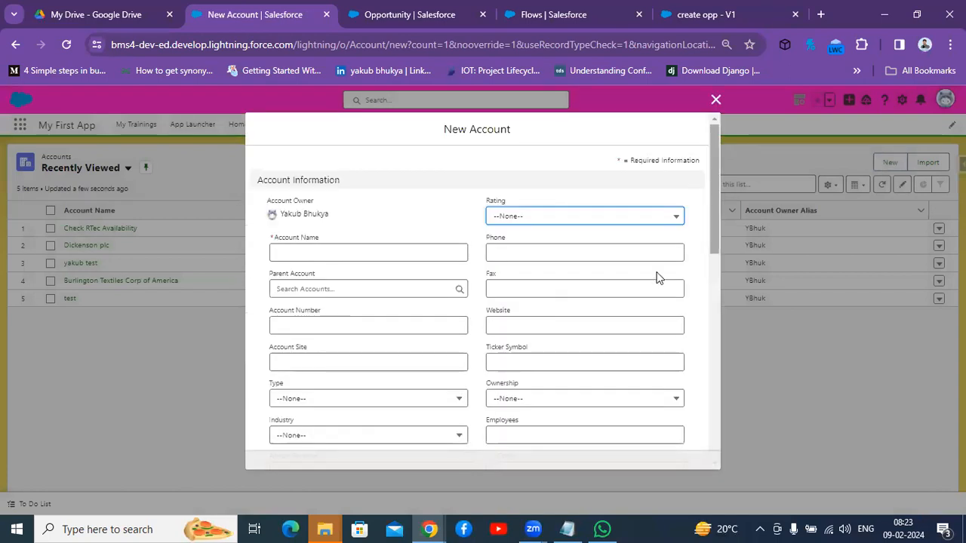
pyautogui.click(389, 257)
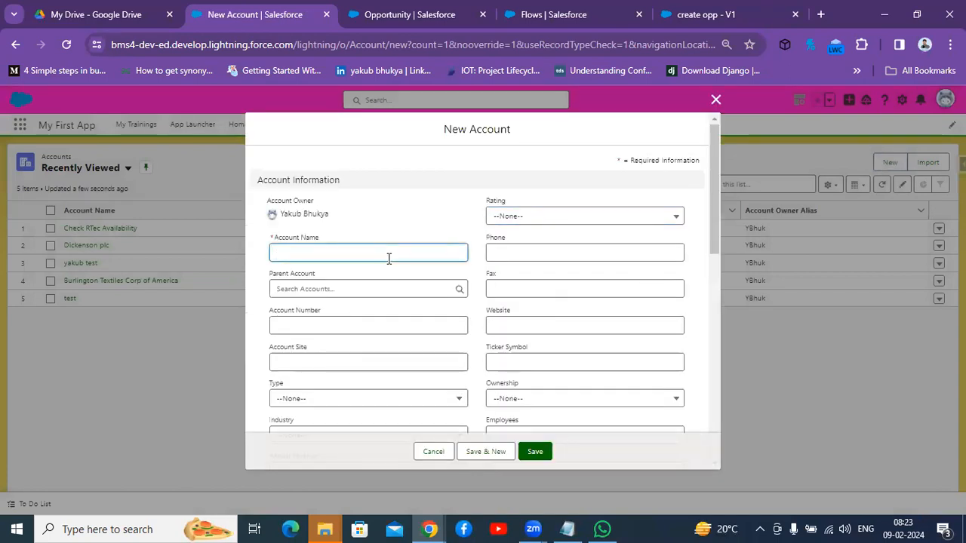
pyautogui.write('test opp')
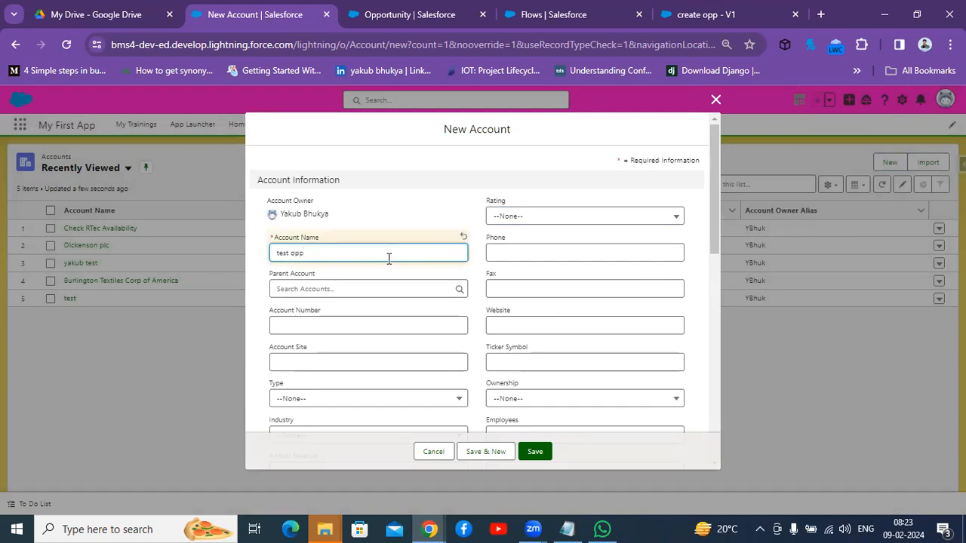
pyautogui.write(' creation')
pyautogui.click(543, 454)
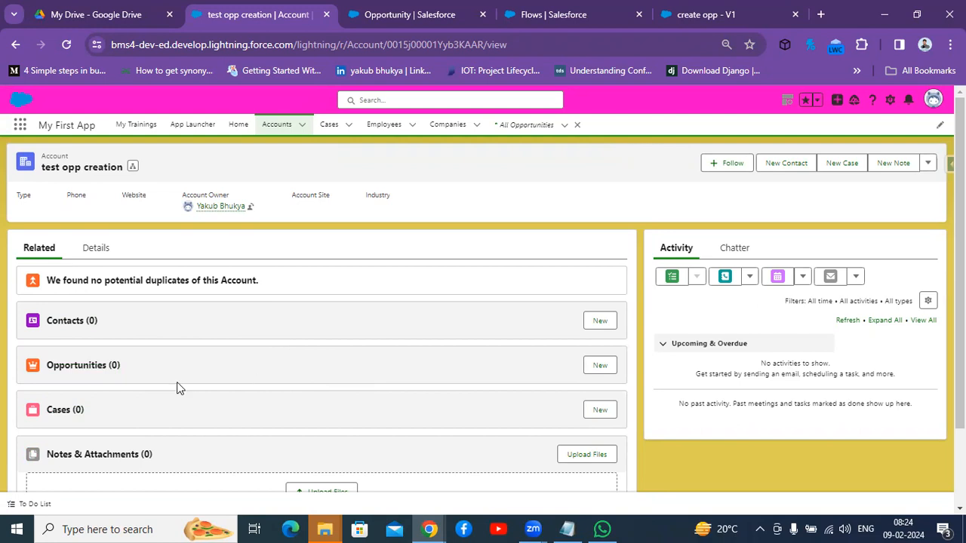
# Open the new account's details and copy its Account Name
pyautogui.click(96, 252)
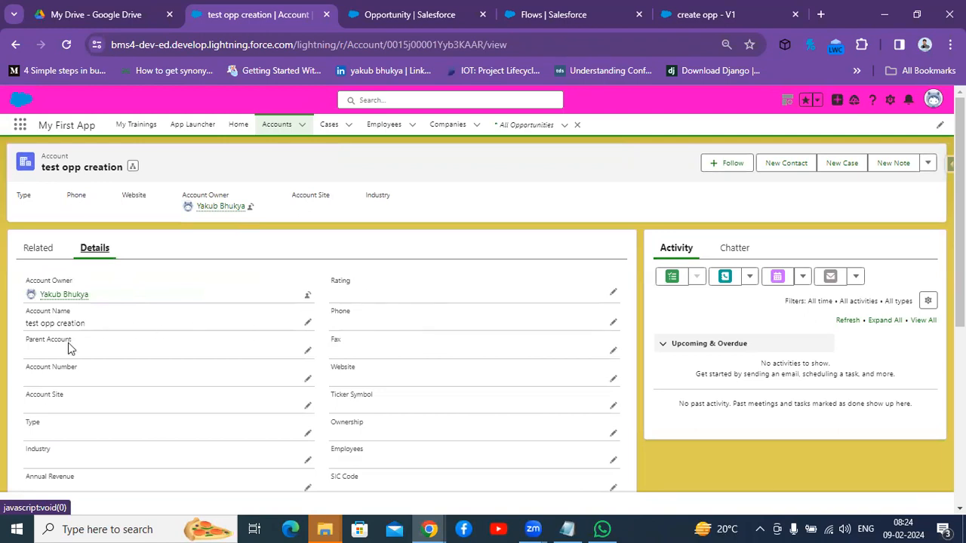
pyautogui.moveTo(91, 325); pyautogui.dragTo(25, 323)
pyautogui.hotkey('ctrl', 'c')
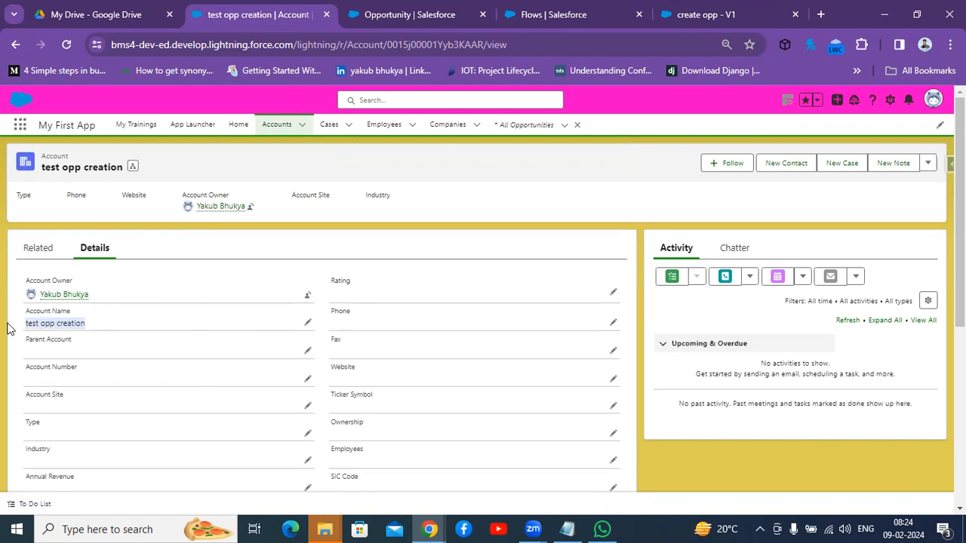
# Search the All Opportunities list for test opp creation and open the matching opportunity record
pyautogui.click(513, 128)
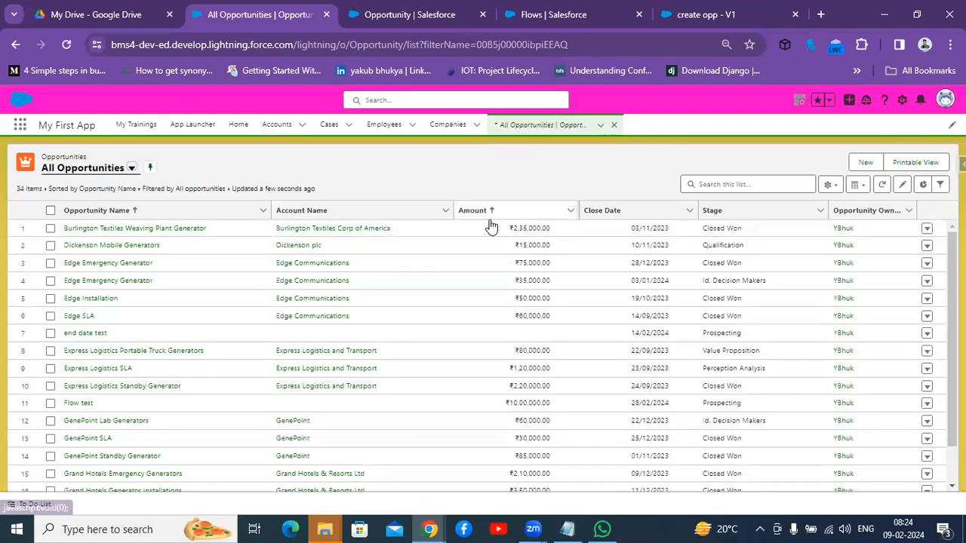
pyautogui.click(727, 185)
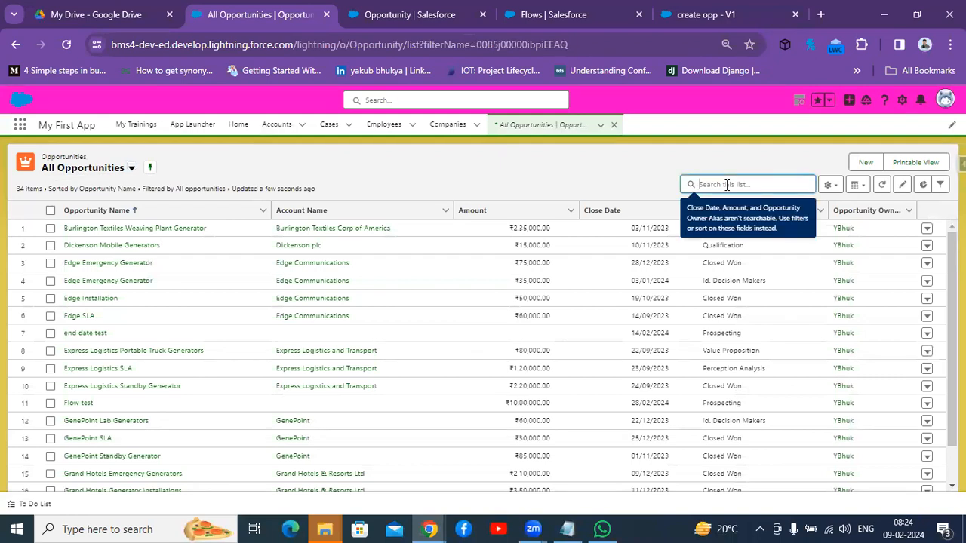
pyautogui.hotkey('ctrl', 'v')
pyautogui.press('Return')
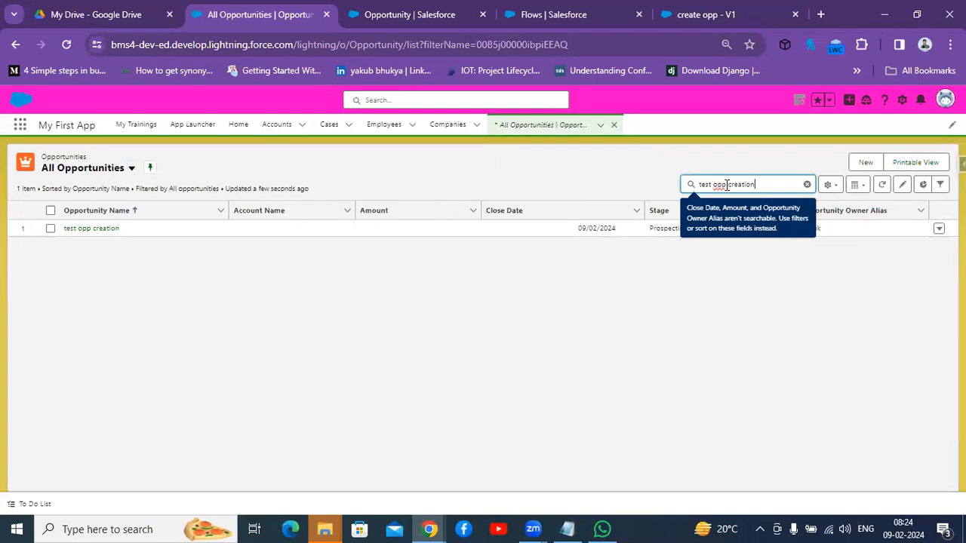
pyautogui.click(461, 304)
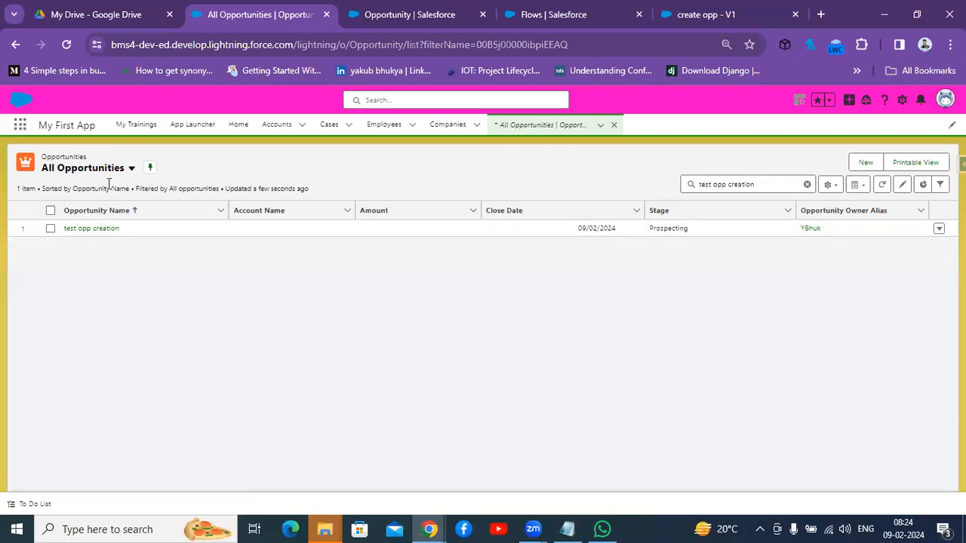
pyautogui.click(86, 231)
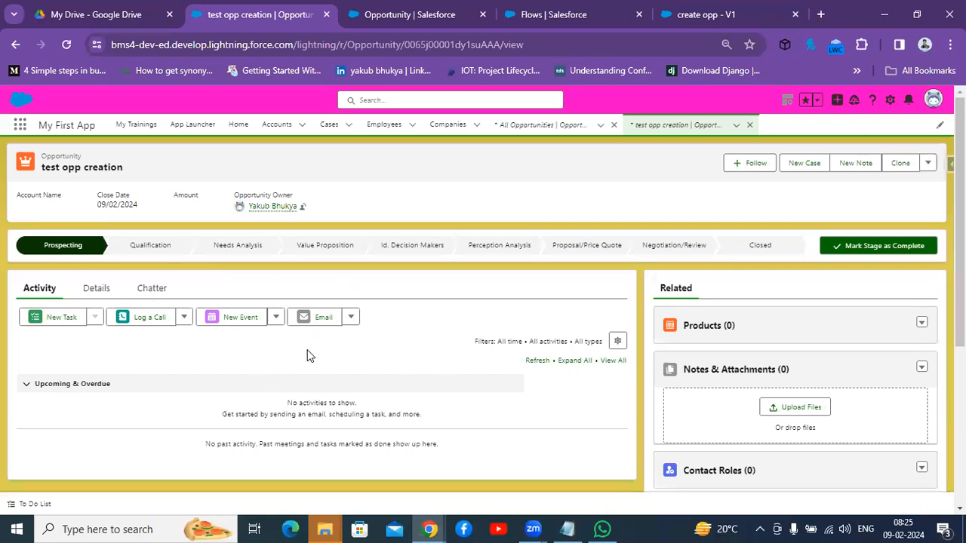
# Return to the create opp flow and add a fourth field row for AccountId to the Create Opp element
pyautogui.click(693, 18)
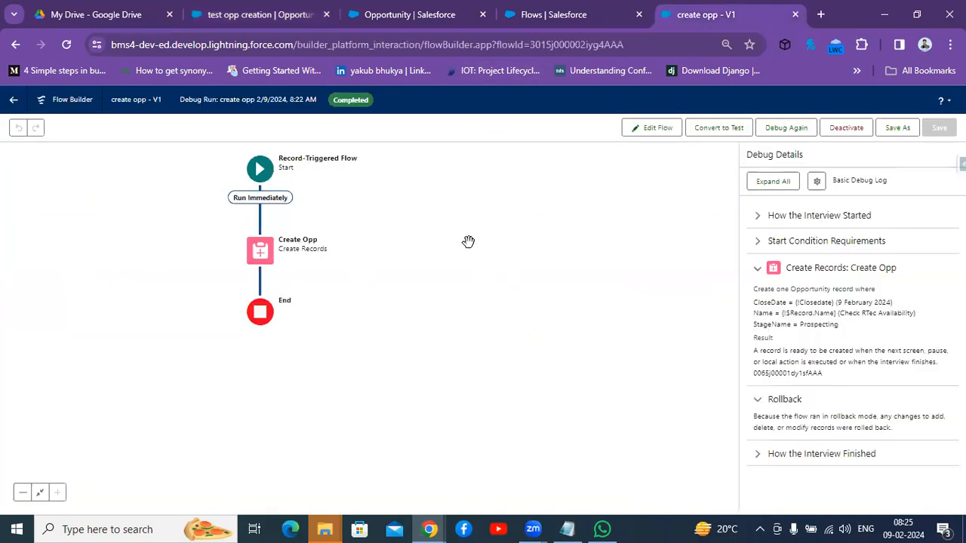
pyautogui.click(264, 262)
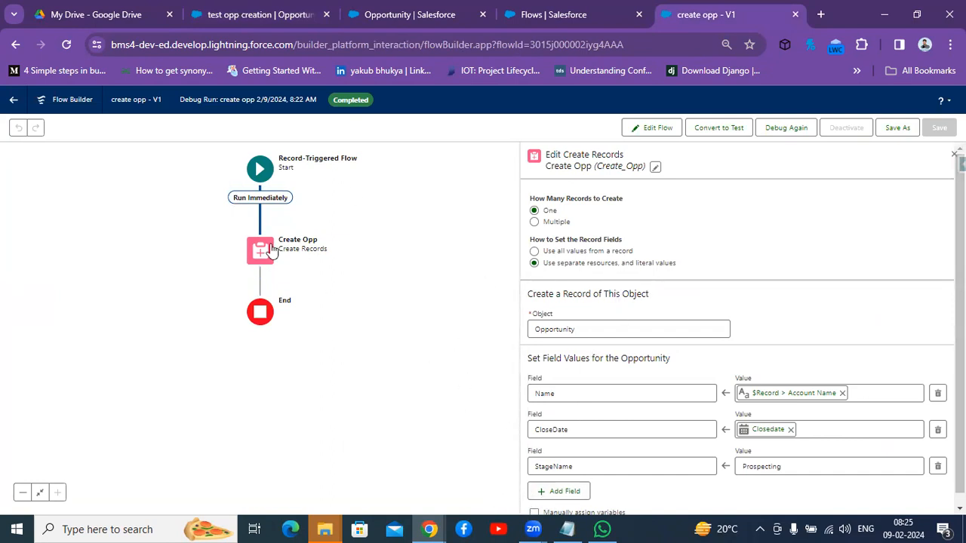
pyautogui.click(570, 495)
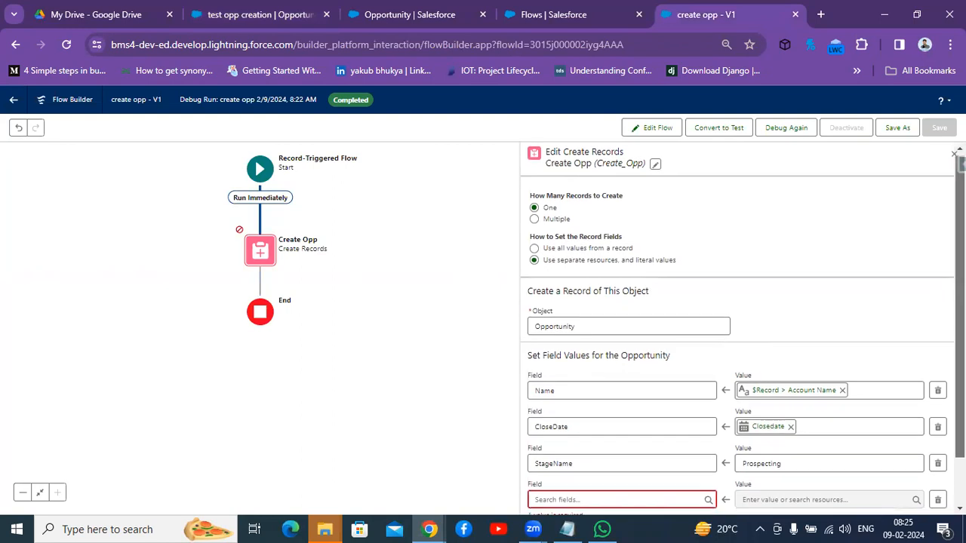
pyautogui.scroll(-1, 880, 383)
pyautogui.click(610, 444)
pyautogui.write('accou')
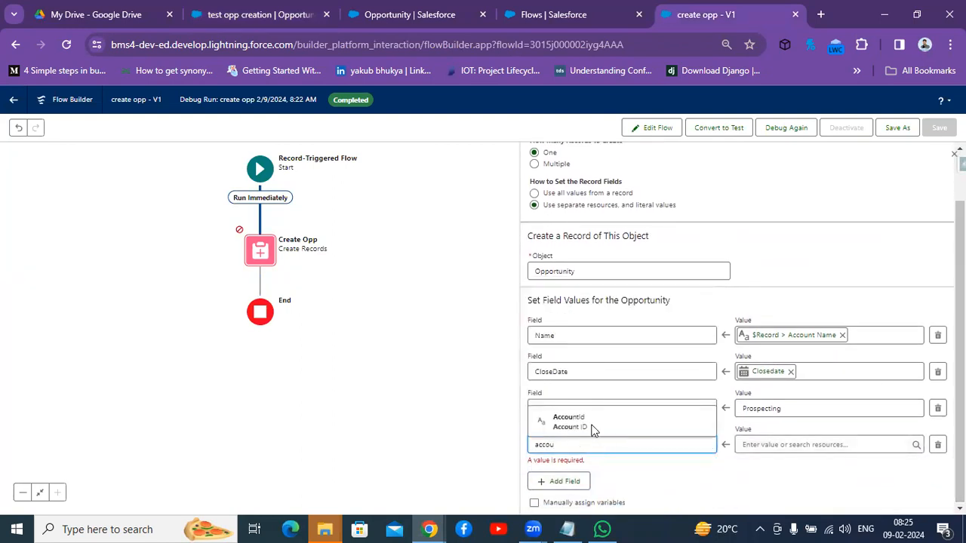
pyautogui.click(595, 422)
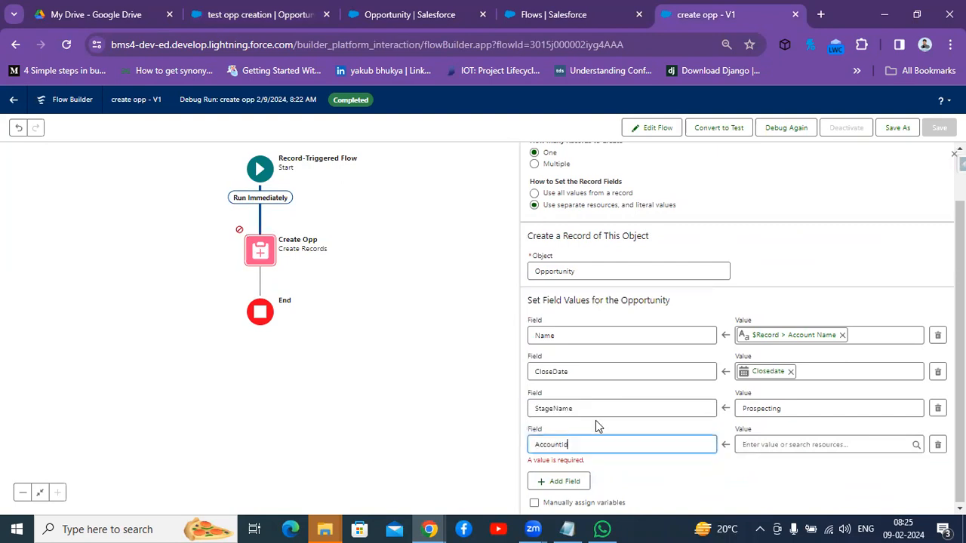
pyautogui.click(773, 445)
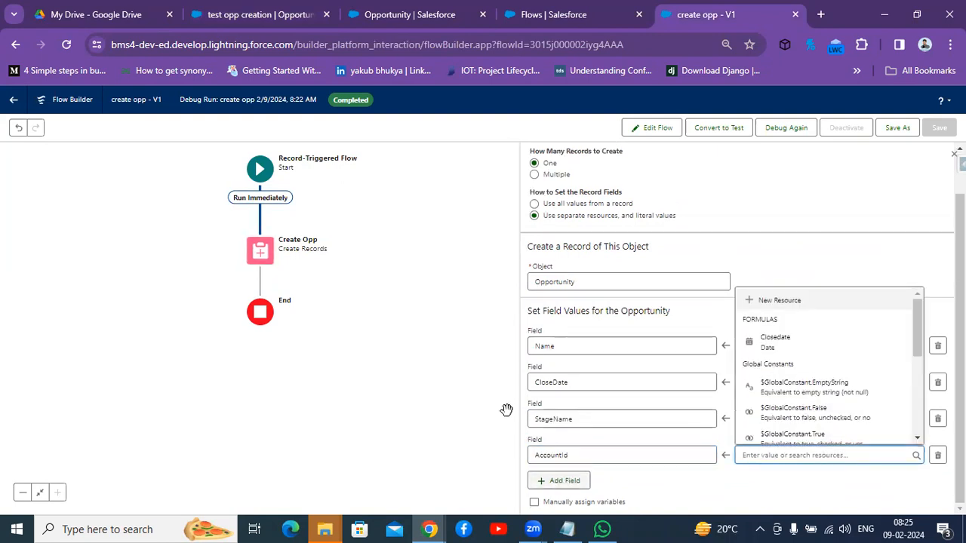
pyautogui.click(667, 491)
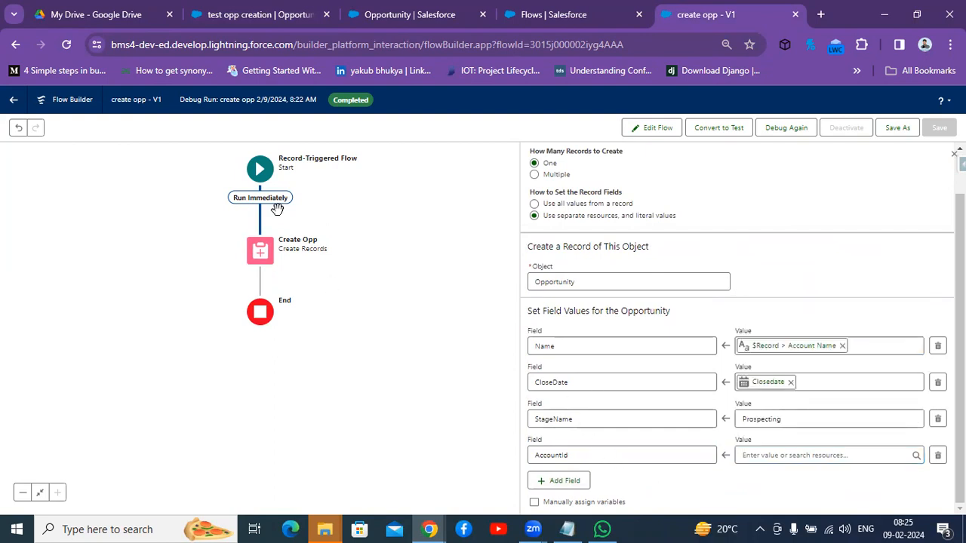
# Examine the details of the test opp creation opportunity, find accou on the page, and open its Account Name for editing
pyautogui.click(417, 16)
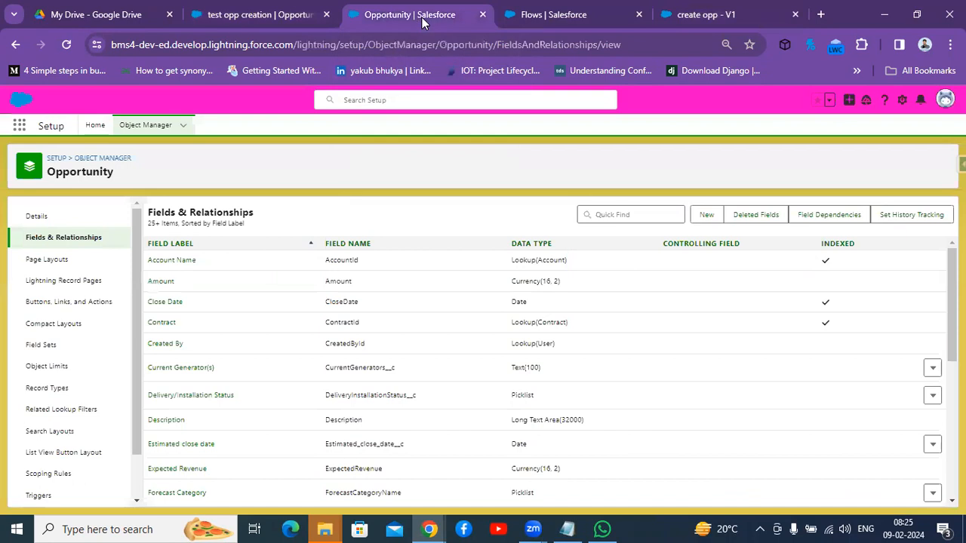
pyautogui.click(255, 14)
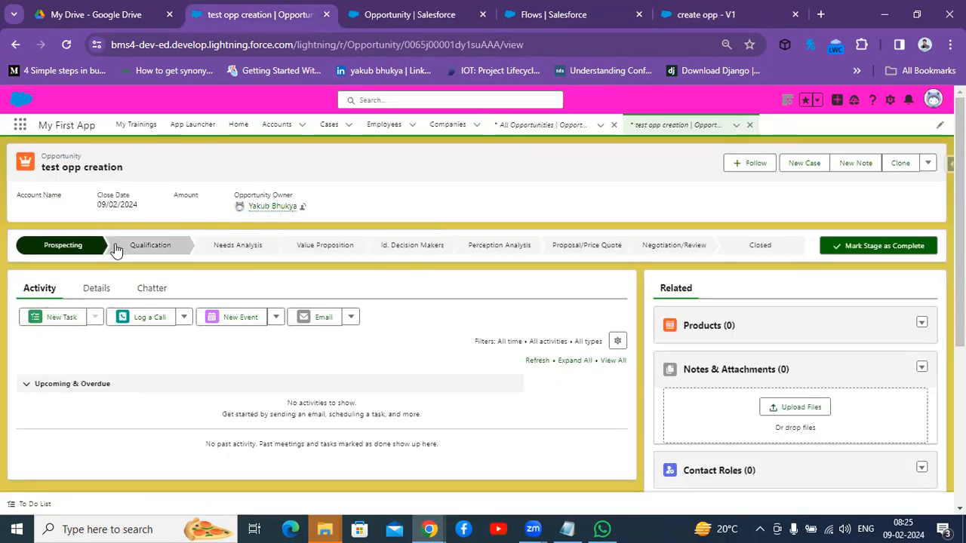
pyautogui.click(98, 287)
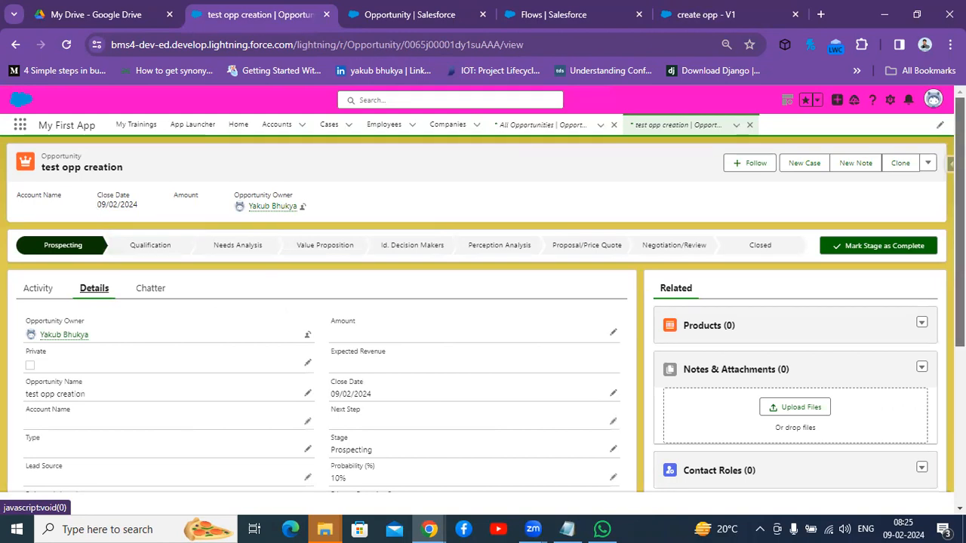
pyautogui.scroll(-2, 960, 226)
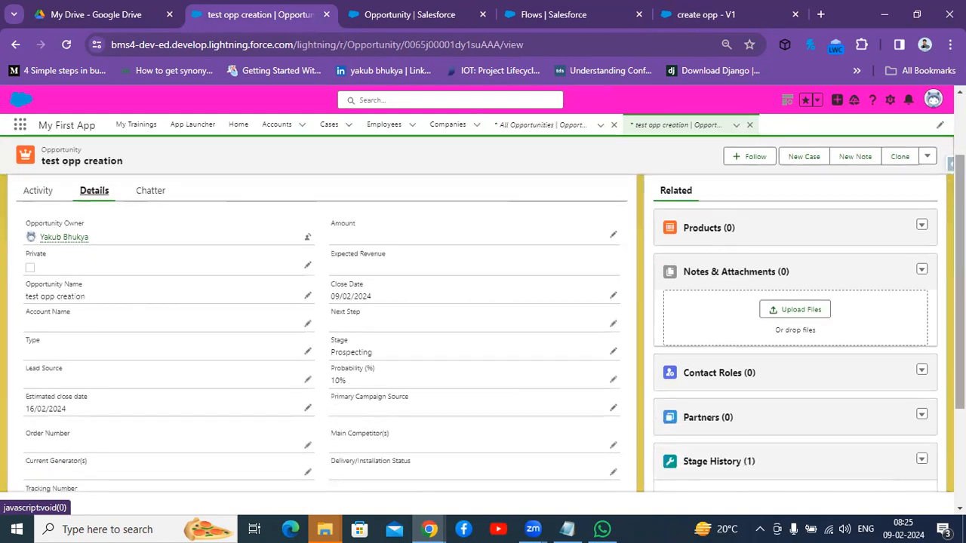
pyautogui.hotkey('ctrl', 'f')
pyautogui.press('BackSpace')
pyautogui.write('accou')
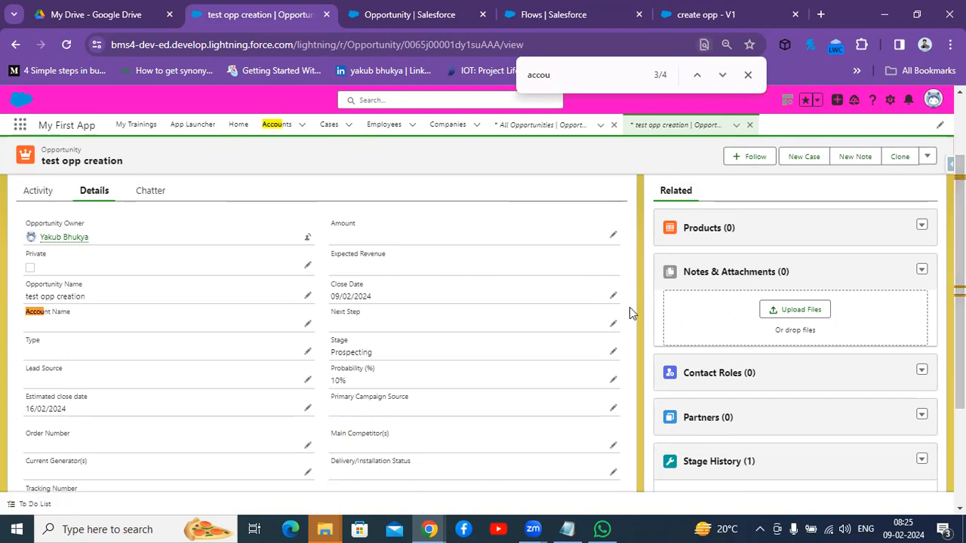
pyautogui.click(307, 326)
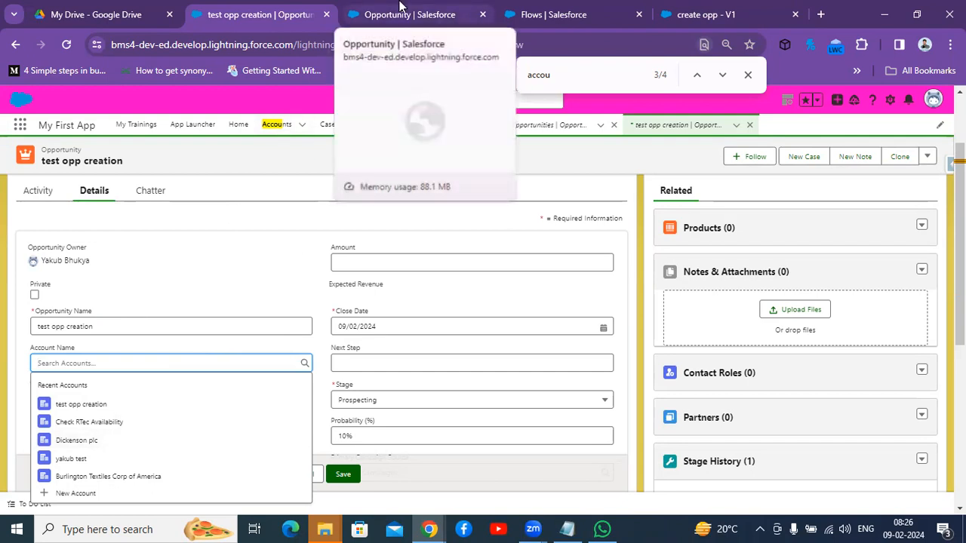
# Return to the create opp flow and set the AccountId value in the Create Opp element to $Record > Account ID
pyautogui.click(567, 12)
pyautogui.click(698, 16)
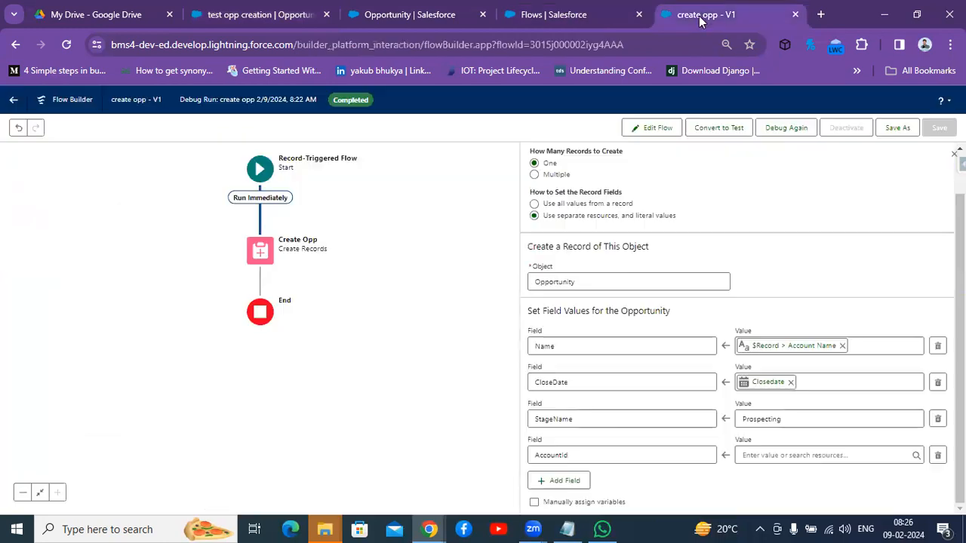
pyautogui.click(797, 455)
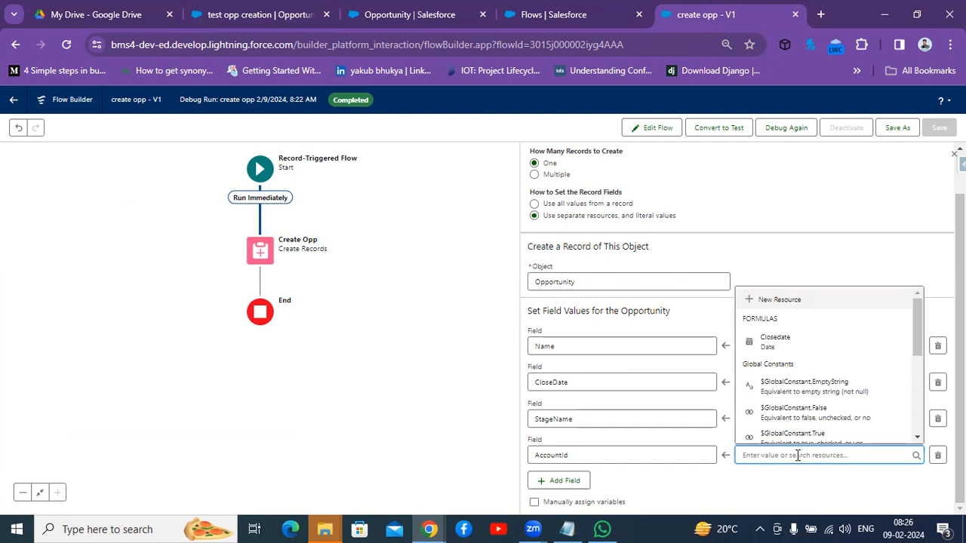
pyautogui.write('recor')
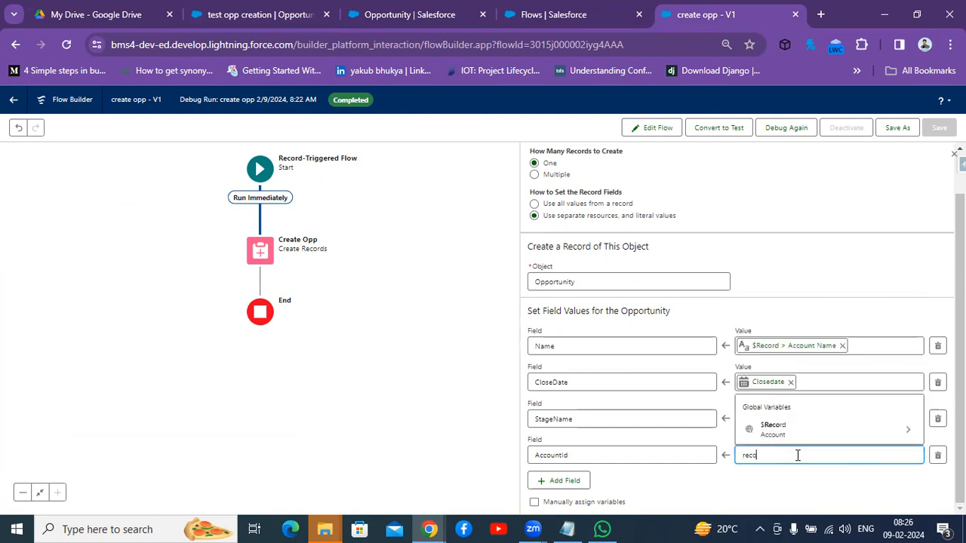
pyautogui.click(783, 435)
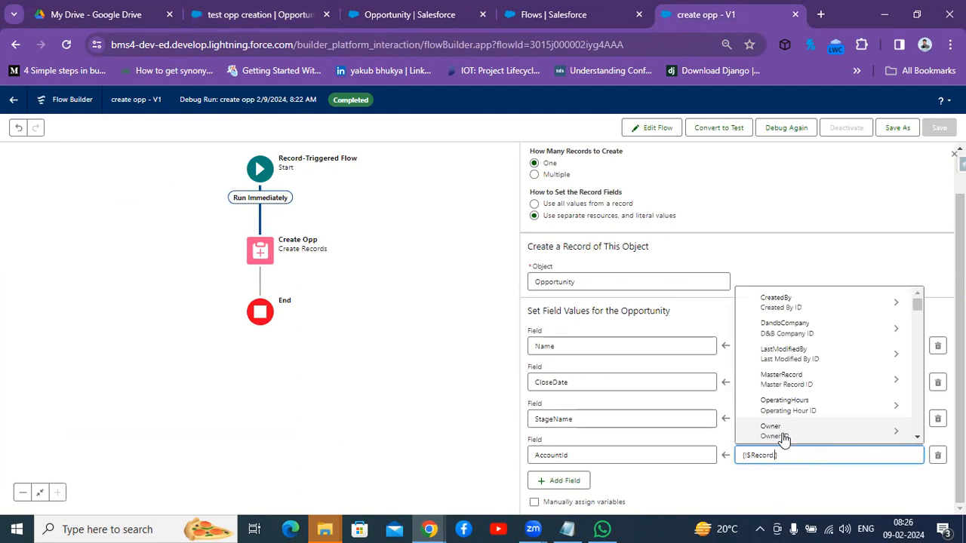
pyautogui.write('.Id')
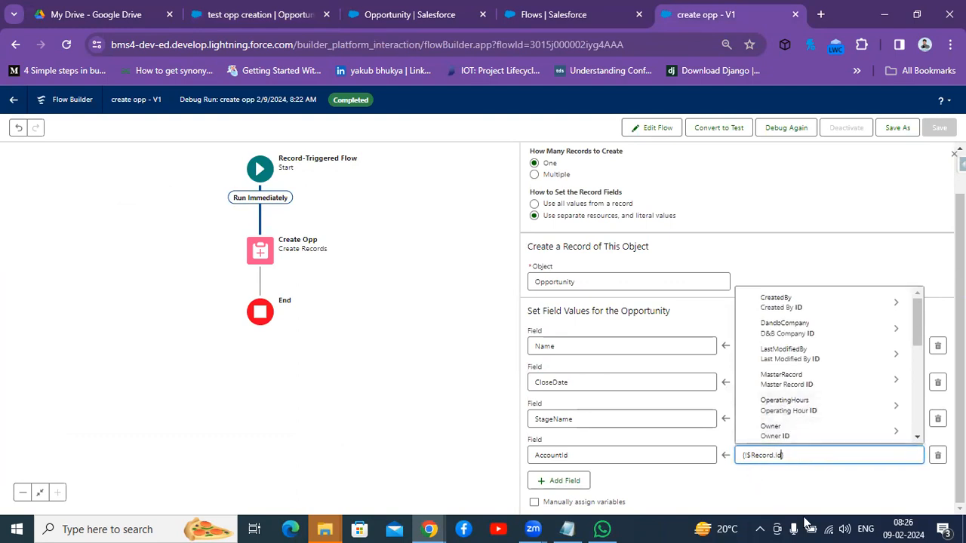
pyautogui.moveTo(917, 340); pyautogui.dragTo(921, 381)
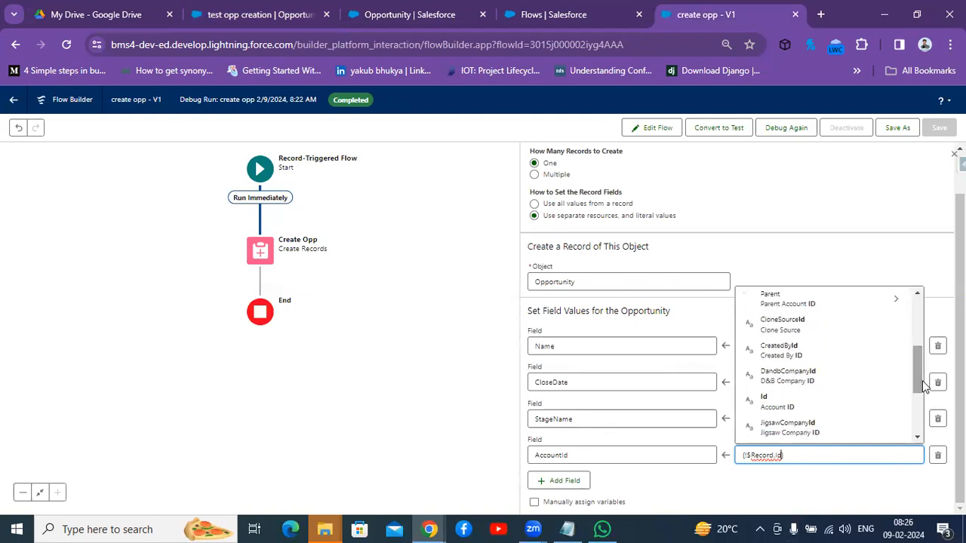
pyautogui.click(787, 408)
pyautogui.click(750, 504)
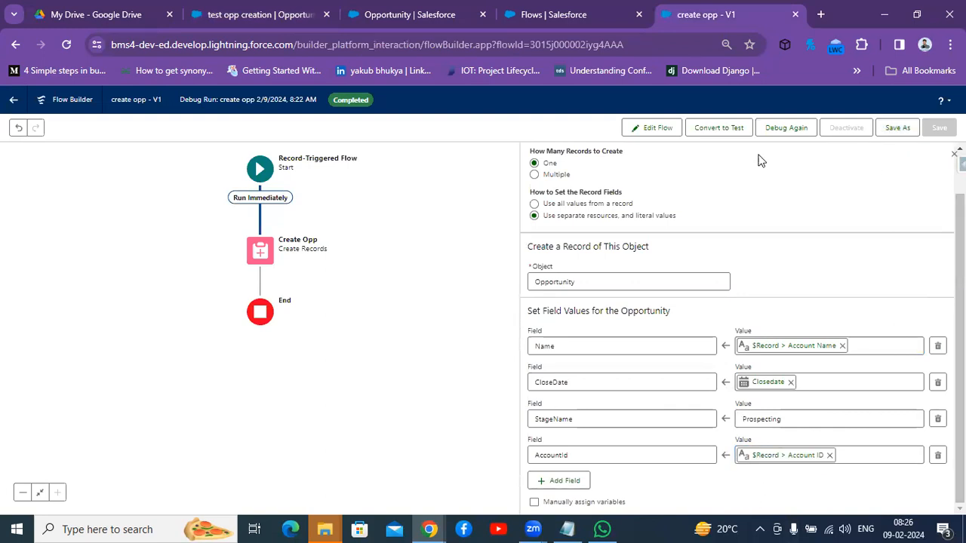
# Save the create opp flow as a new version and activate it
pyautogui.click(896, 128)
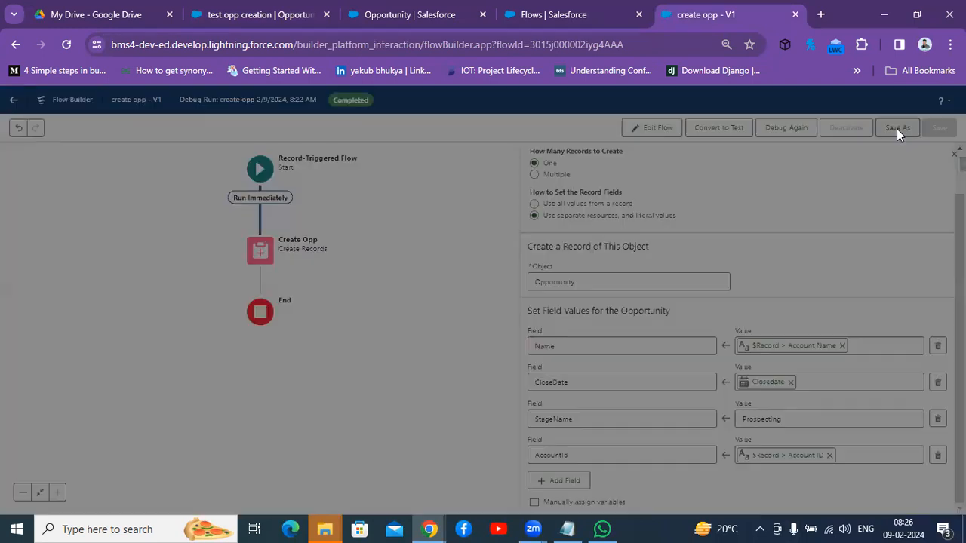
pyautogui.click(694, 384)
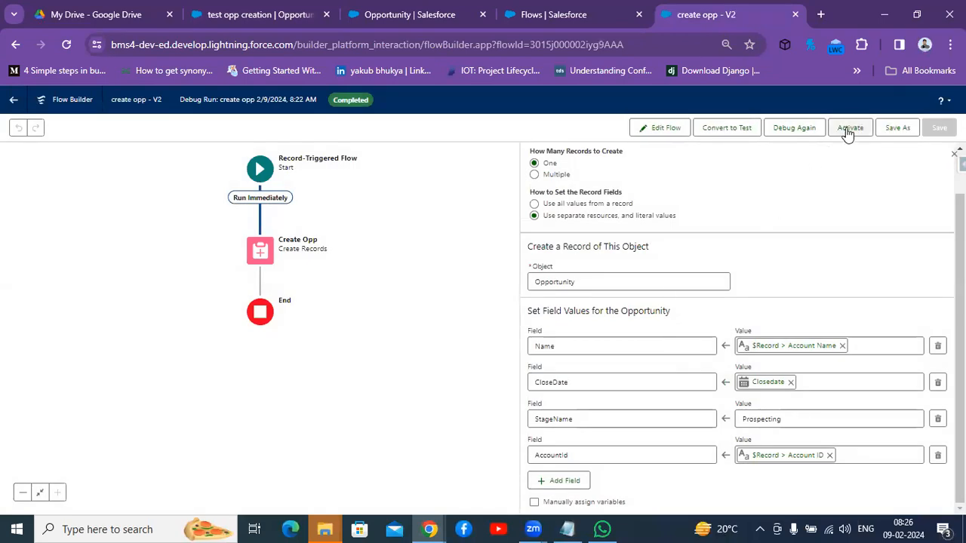
pyautogui.click(847, 133)
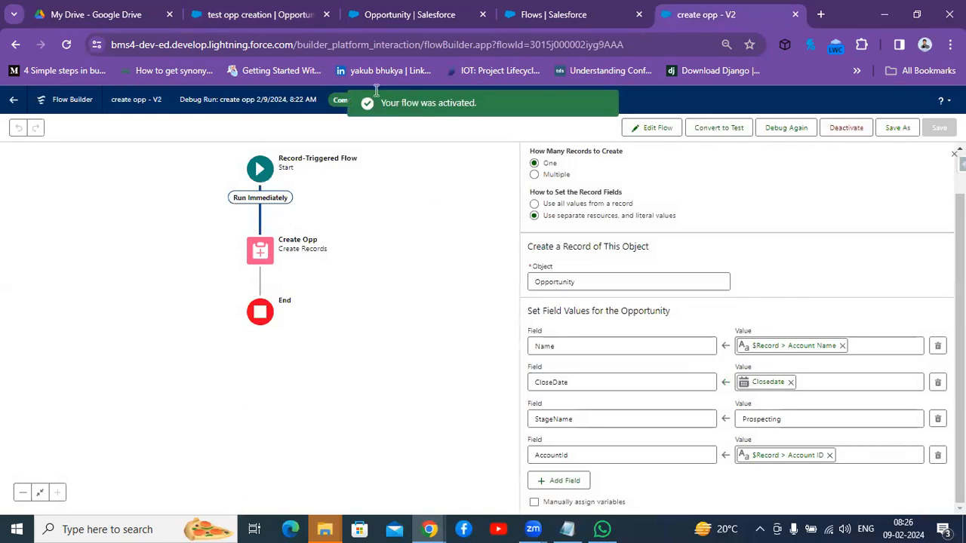
# Return to the reloaded Salesforce app, then create and save a new account with the Account Name test opp2
pyautogui.click(237, 6)
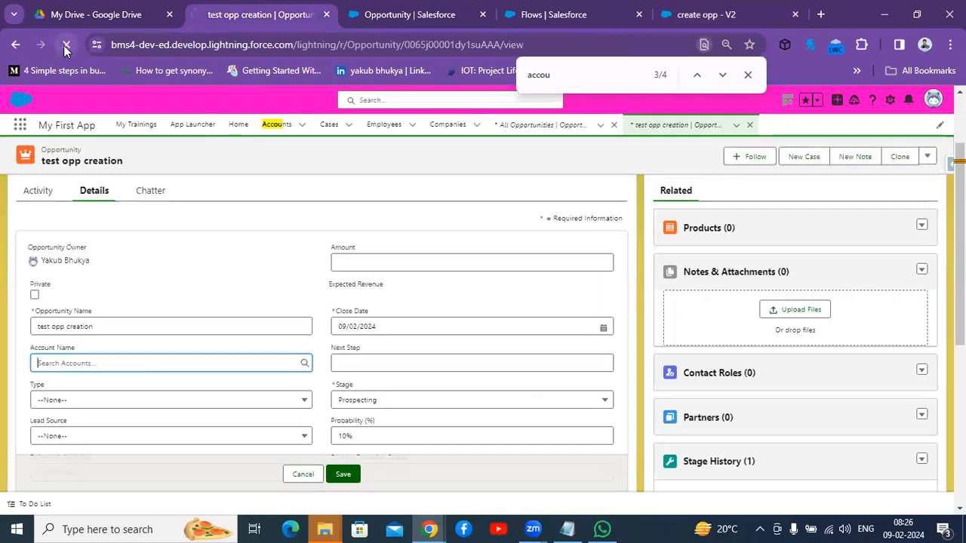
pyautogui.click(66, 45)
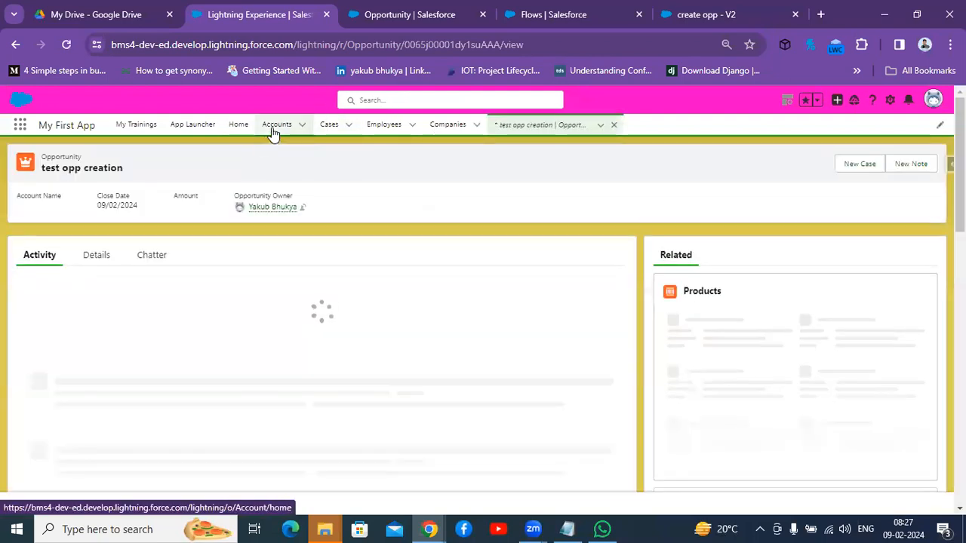
pyautogui.click(274, 130)
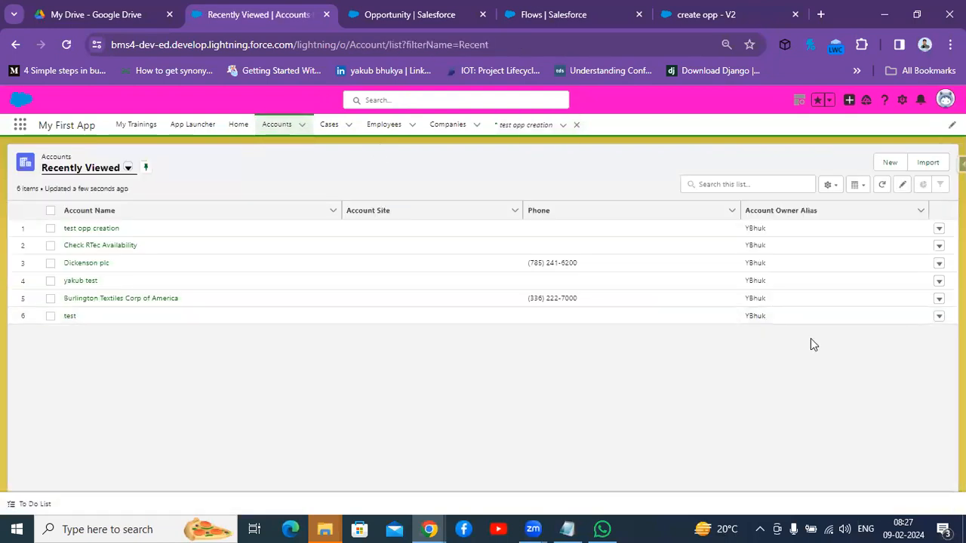
pyautogui.click(887, 163)
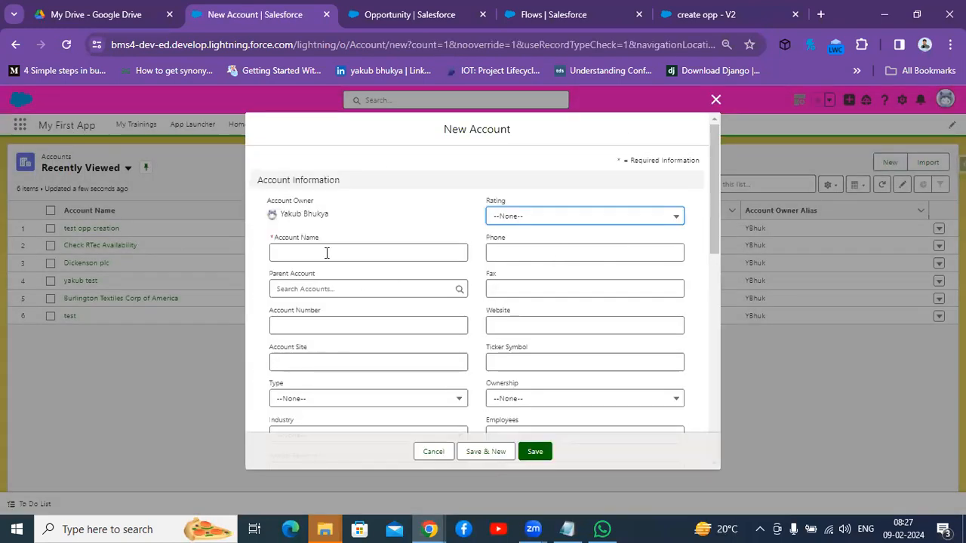
pyautogui.click(329, 253)
pyautogui.write('te')
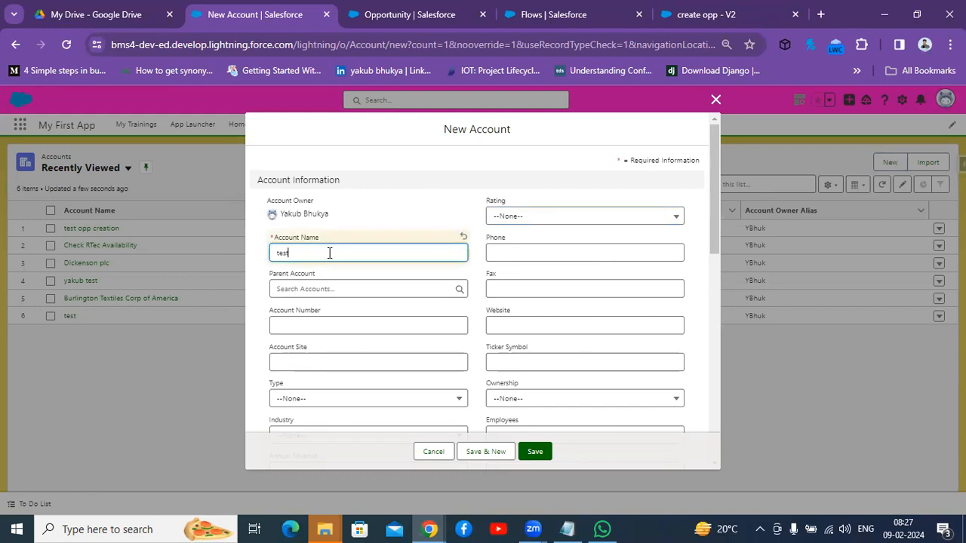
pyautogui.write('st opp2')
pyautogui.click(526, 451)
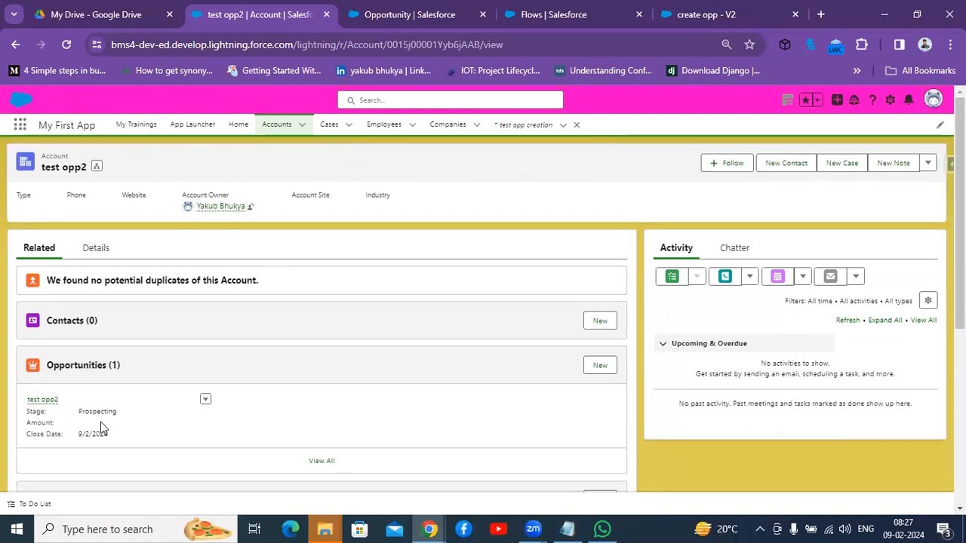
# Open the test opp2 opportunity from the account's related records and examine its Account Name, Close Date, Stage and Estimated close date details
pyautogui.click(34, 402)
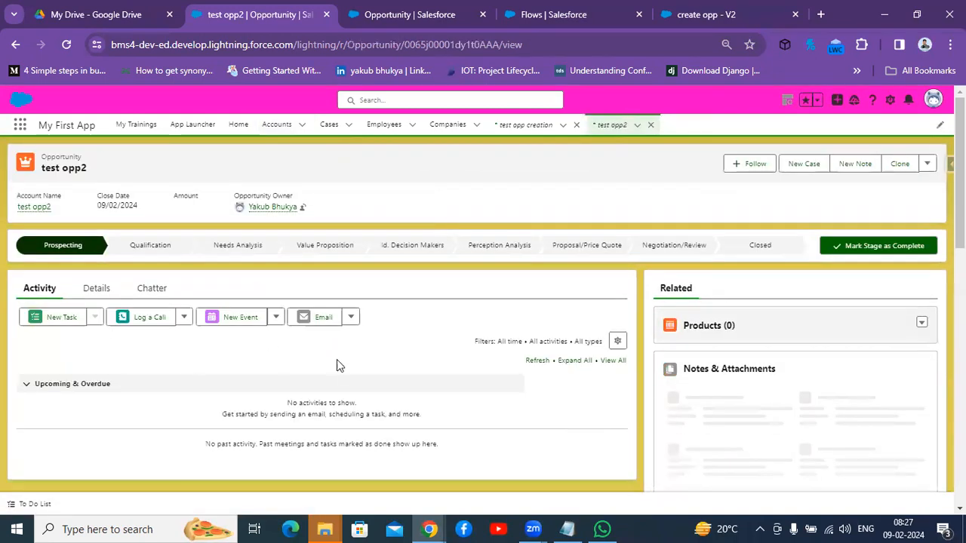
pyautogui.click(98, 289)
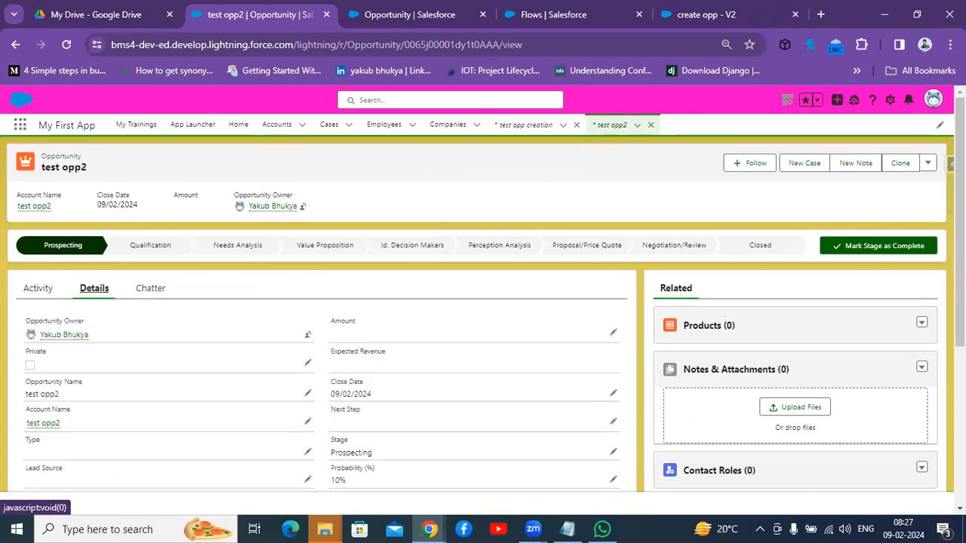
pyautogui.scroll(-3, 483, 313)
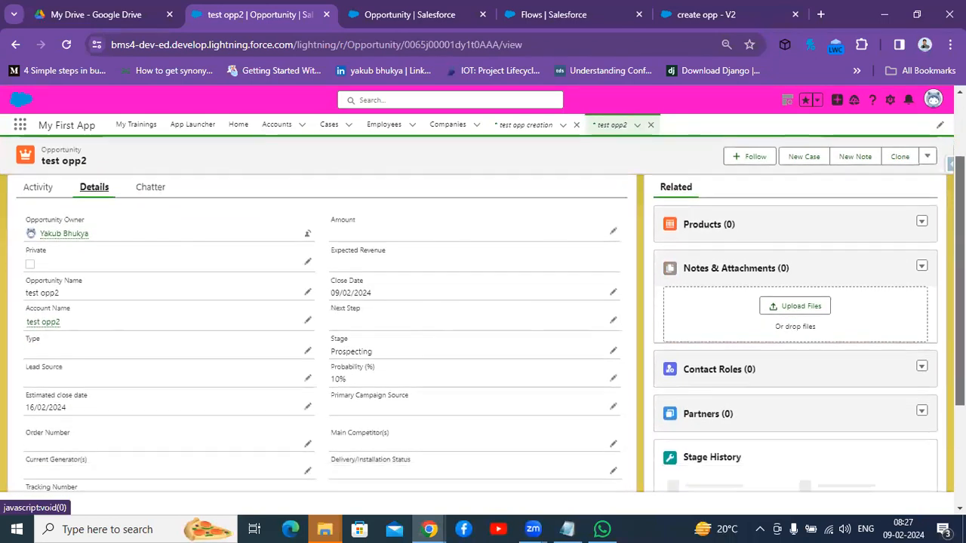
pyautogui.scroll(-1, 260, 214)
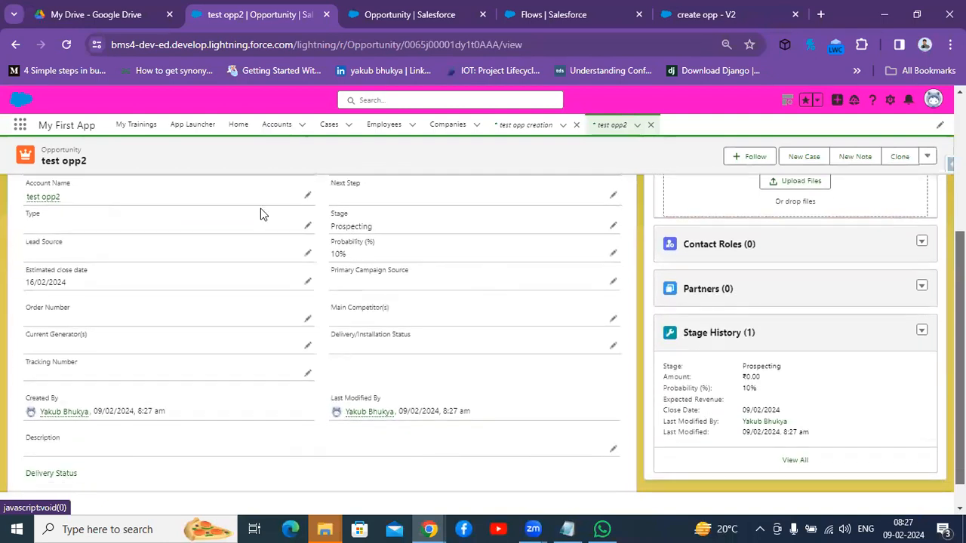
pyautogui.moveTo(81, 282); pyautogui.dragTo(21, 290)
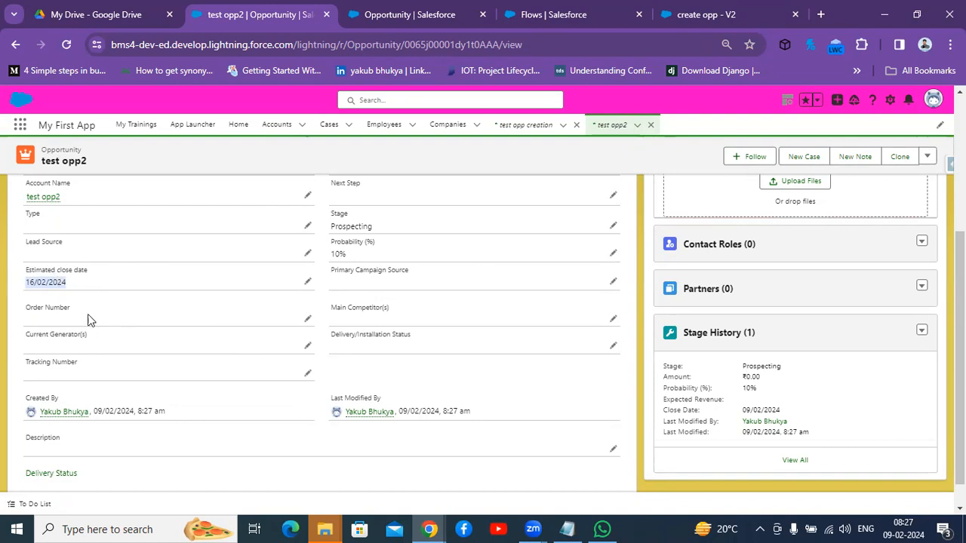
pyautogui.scroll(3, 479, 332)
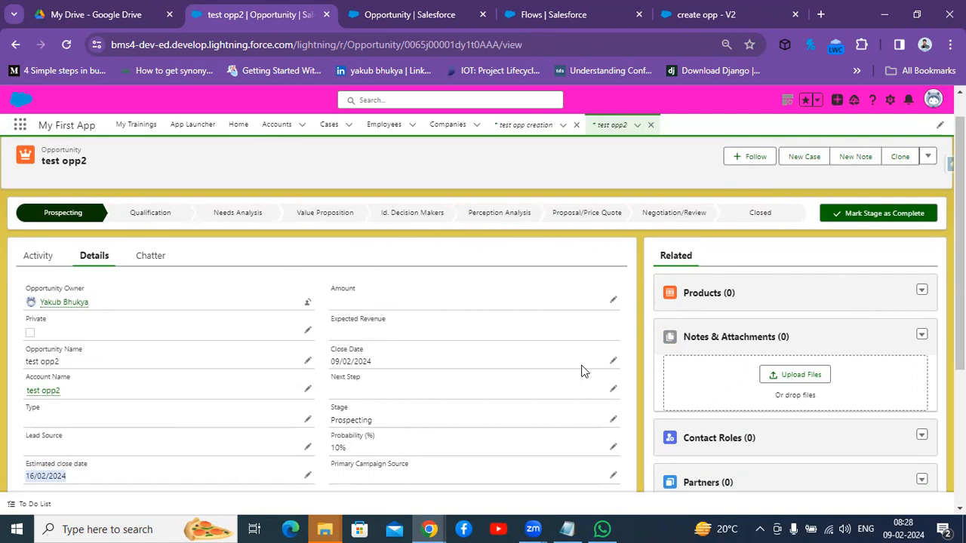
# Switch to Notepad and append the line "whenever new case is created under any account youshould capture latest case no on account object"
pyautogui.click(567, 528)
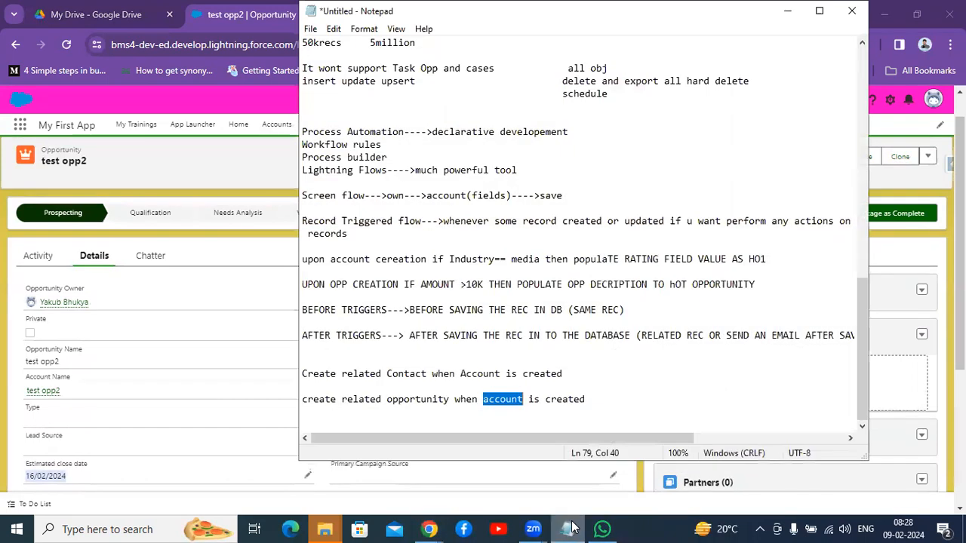
pyautogui.click(610, 397)
pyautogui.press('Return')
pyautogui.press('Return')
pyautogui.write('whw')
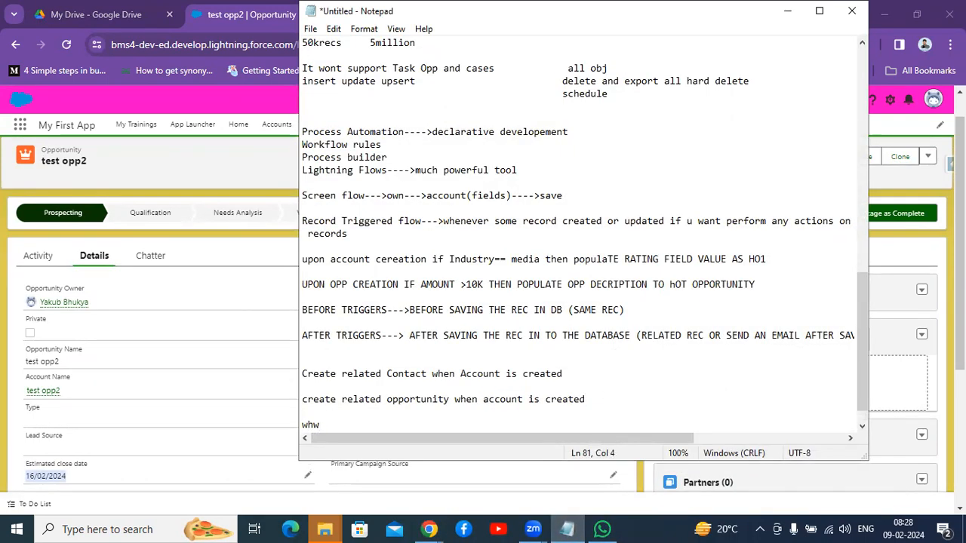
pyautogui.press('BackSpace')
pyautogui.write('enev')
pyautogui.press('BackSpace')
pyautogui.write('ver ')
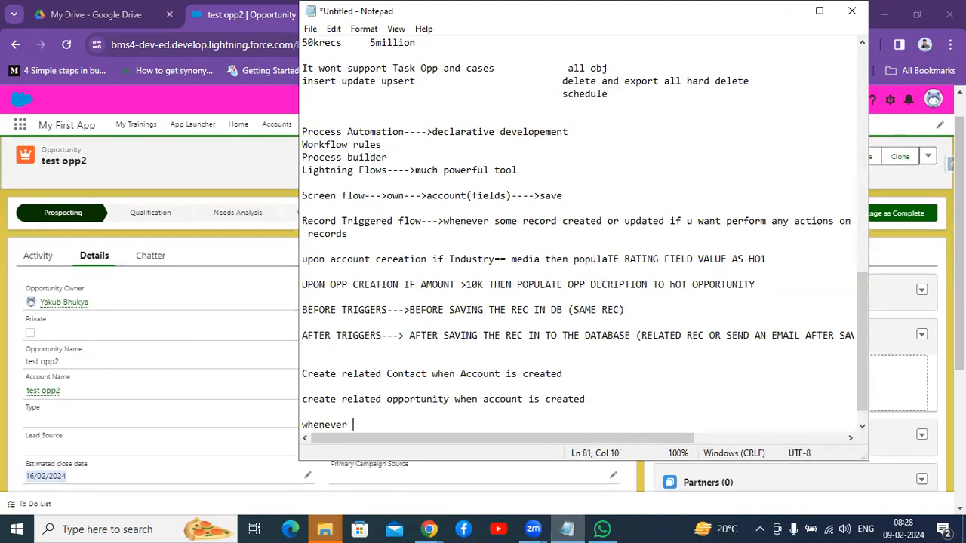
pyautogui.write('new case is created under any ac')
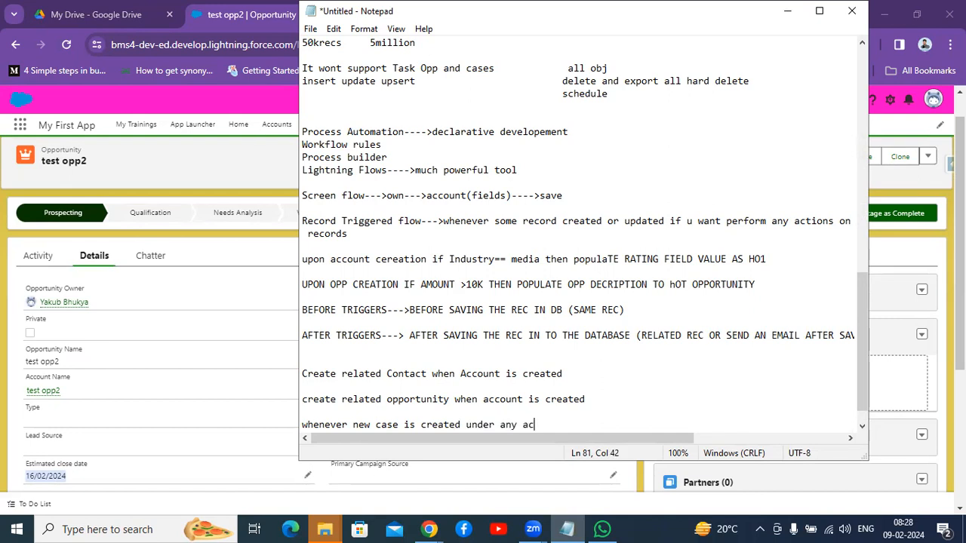
pyautogui.write('count youshould captur')
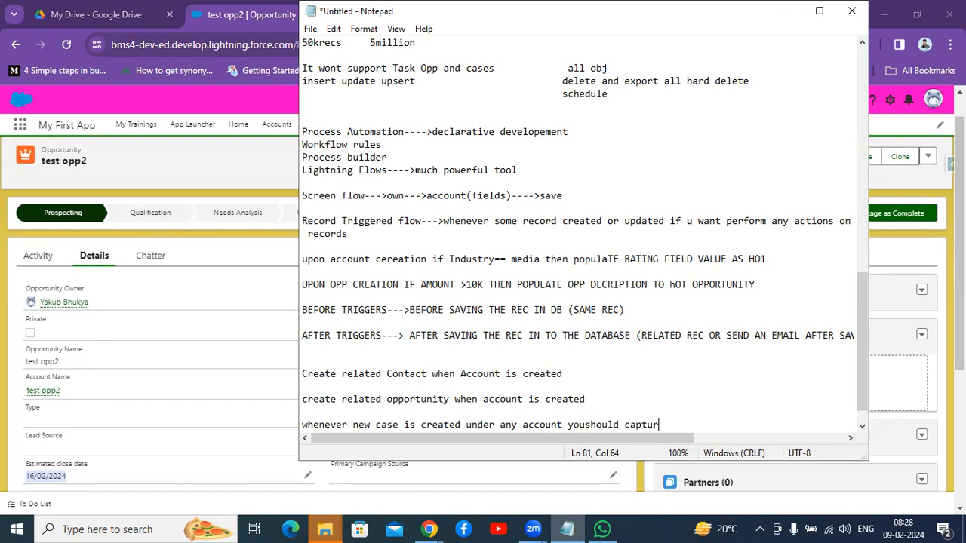
pyautogui.write('e latest case no on account')
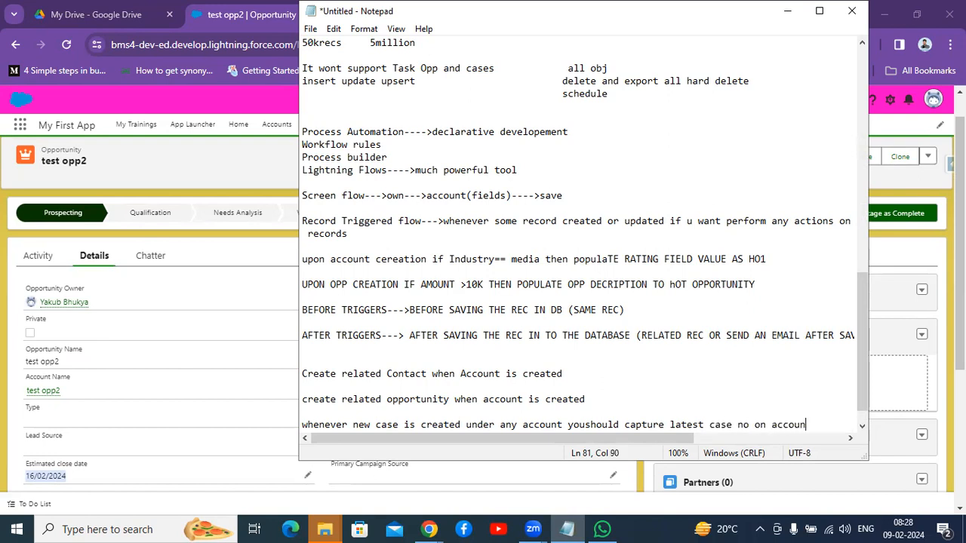
pyautogui.write(' object')
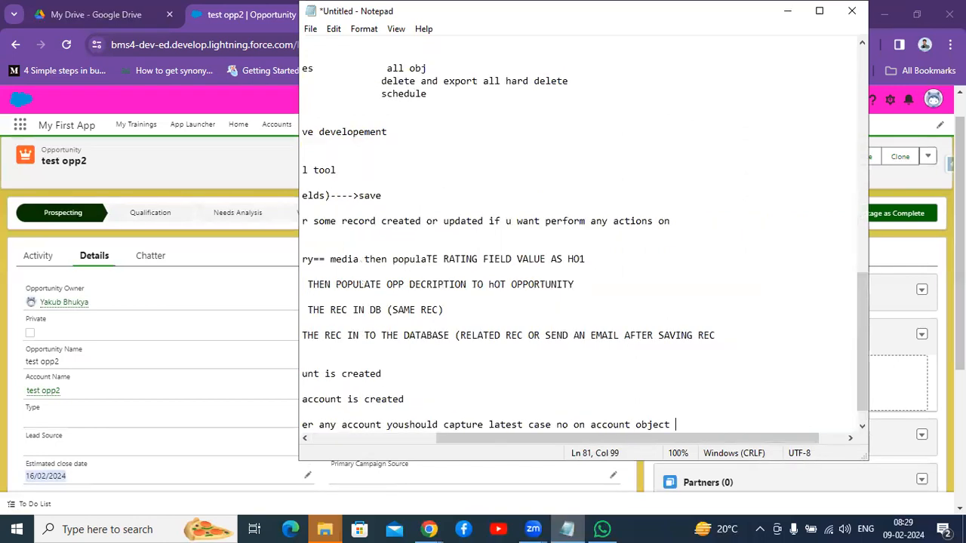
# Extend the last requirement line with "in a description field/create new fielsd with case no as text dtype"
pyautogui.write(' in a descr')
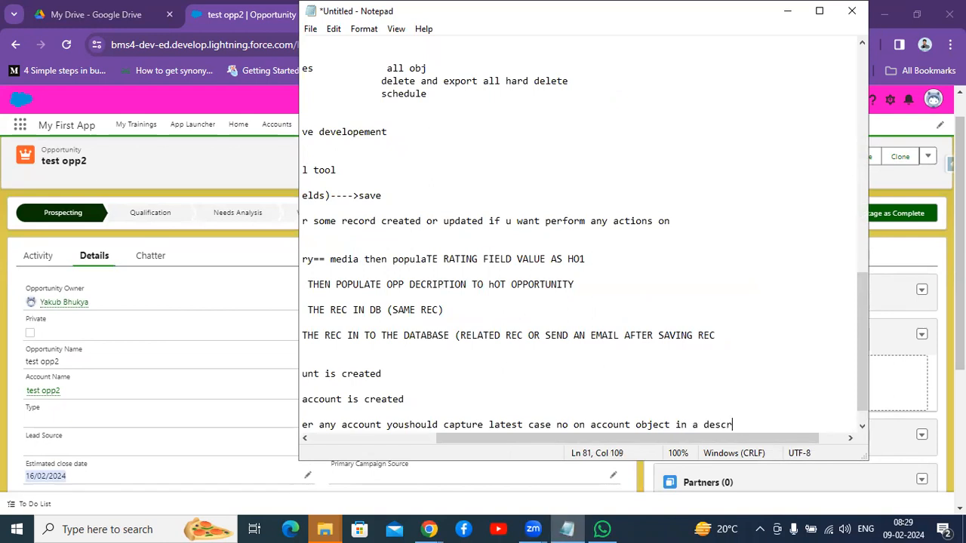
pyautogui.write('iption field/cre')
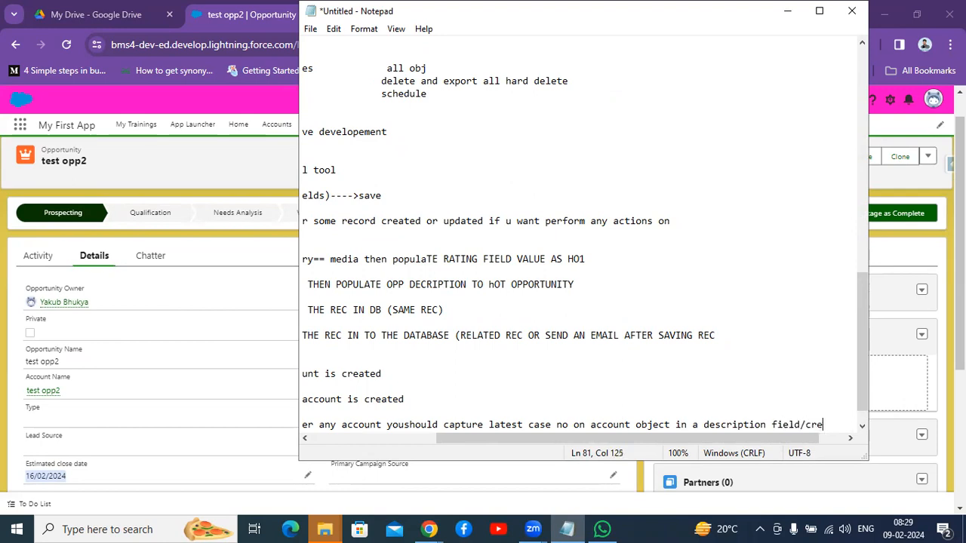
pyautogui.write('ate new ')
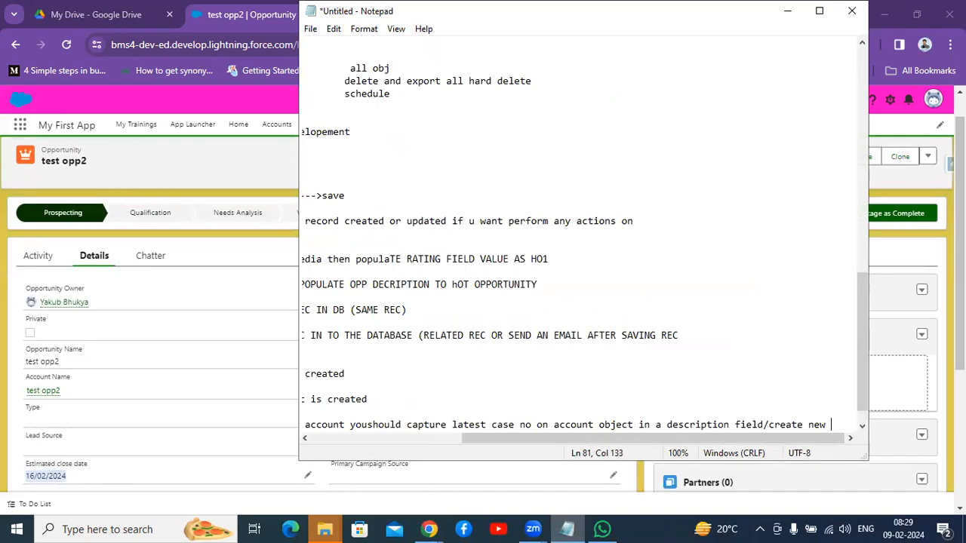
pyautogui.write('fielsd with case ')
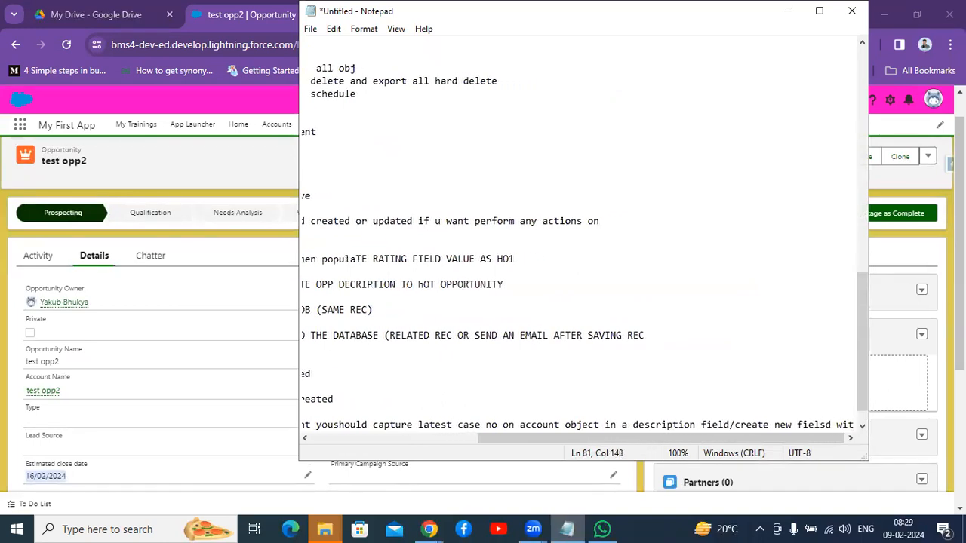
pyautogui.write('no as ')
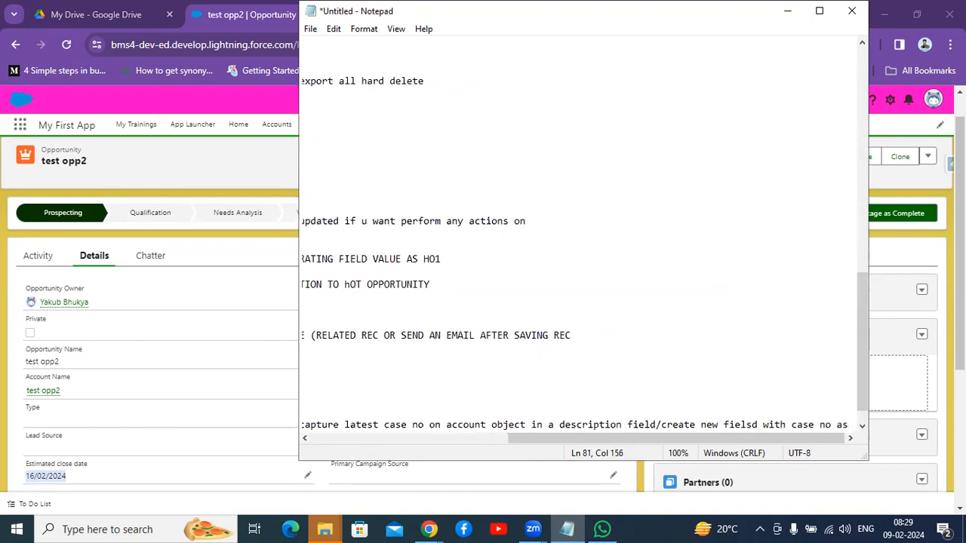
pyautogui.write('tex')
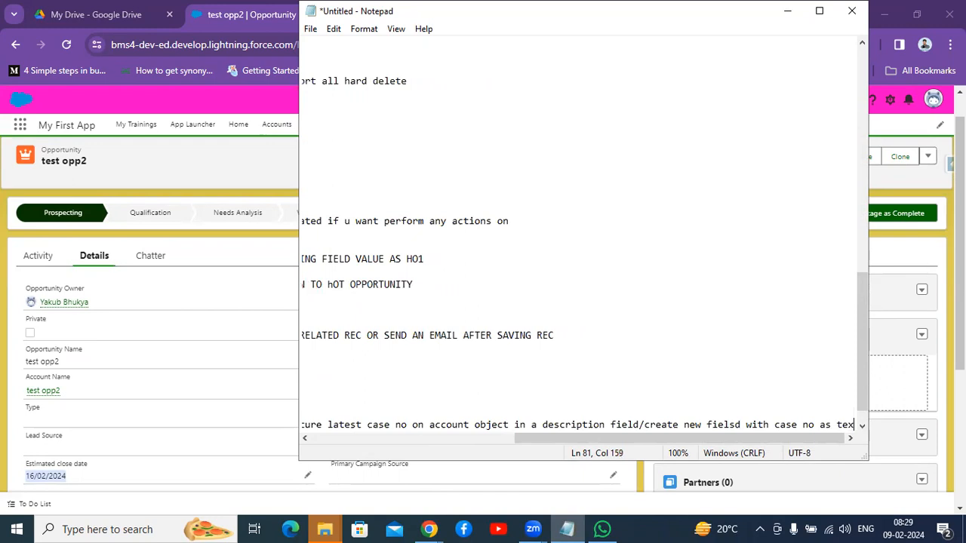
pyautogui.write('t dtype')
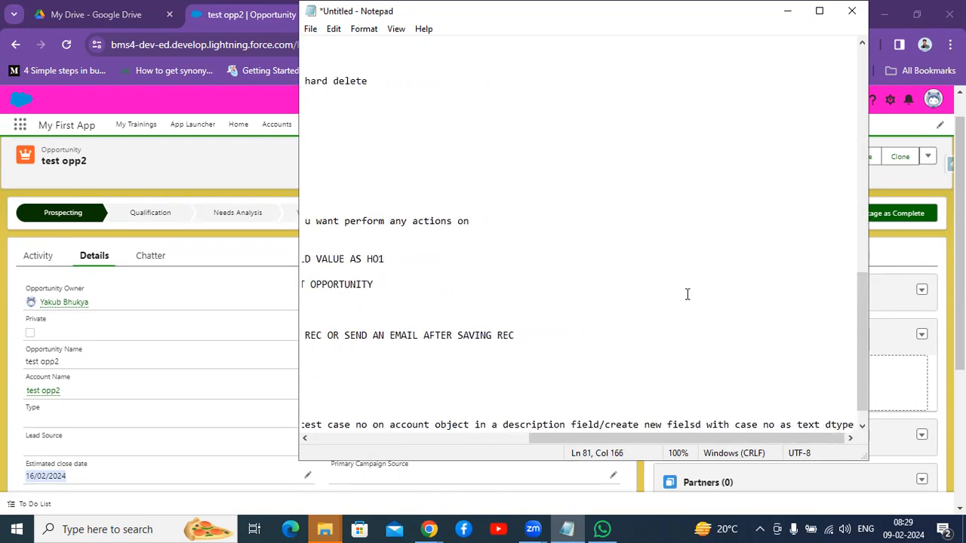
# Widen the Notepad window and undo the end of the last requirement line back to "create new fiels"
pyautogui.click(861, 270)
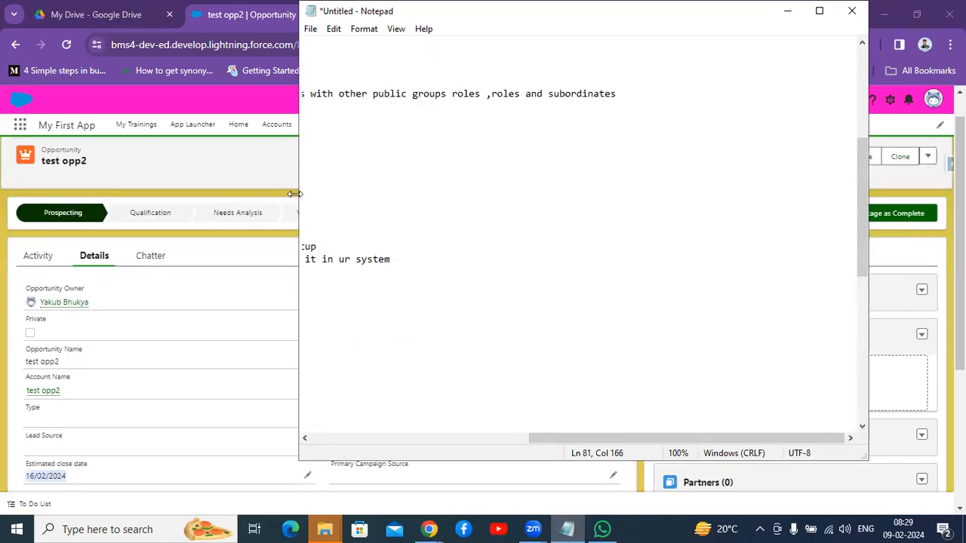
pyautogui.moveTo(294, 194); pyautogui.dragTo(151, 194)
pyautogui.moveTo(414, 438)
pyautogui.mouseDown()
pyautogui.moveTo(183, 411)
pyautogui.moveTo(423, 438)
pyautogui.mouseUp()
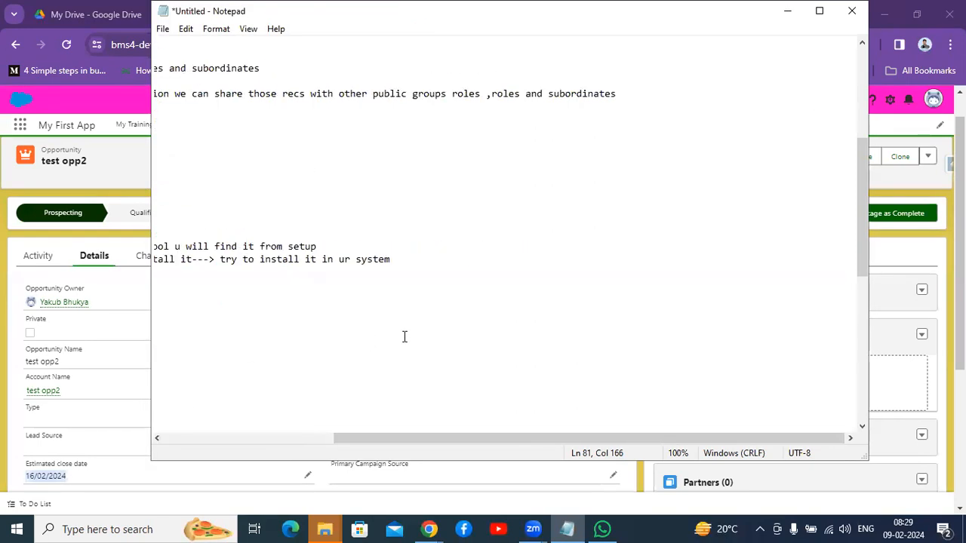
pyautogui.hotkey('ctrl', 'End')
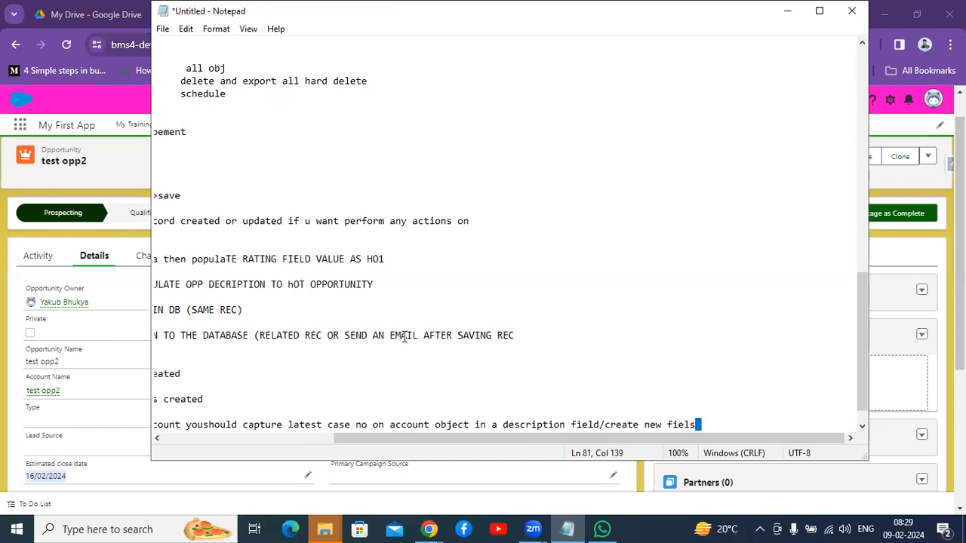
pyautogui.click(720, 374)
pyautogui.moveTo(857, 338); pyautogui.dragTo(864, 393)
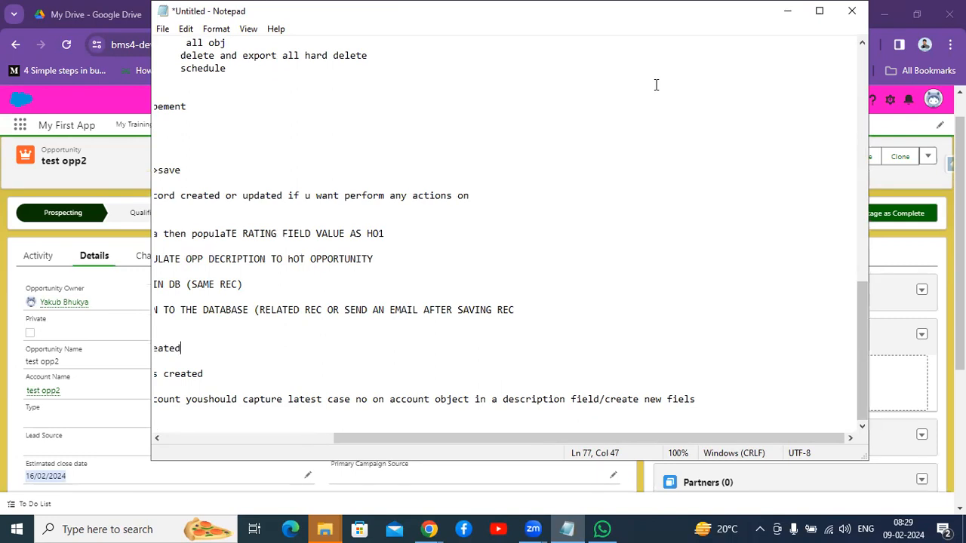
pyautogui.hotkey('alt', 'Tab')
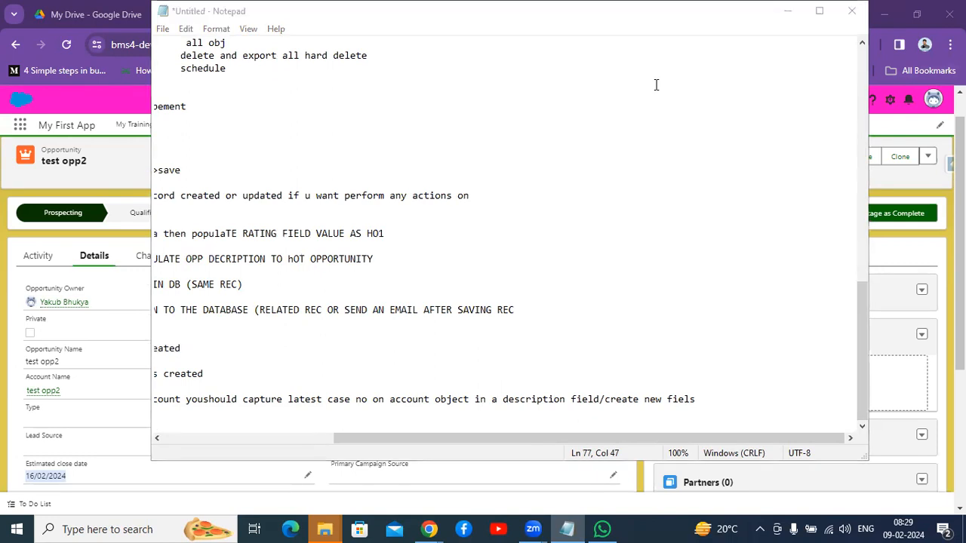